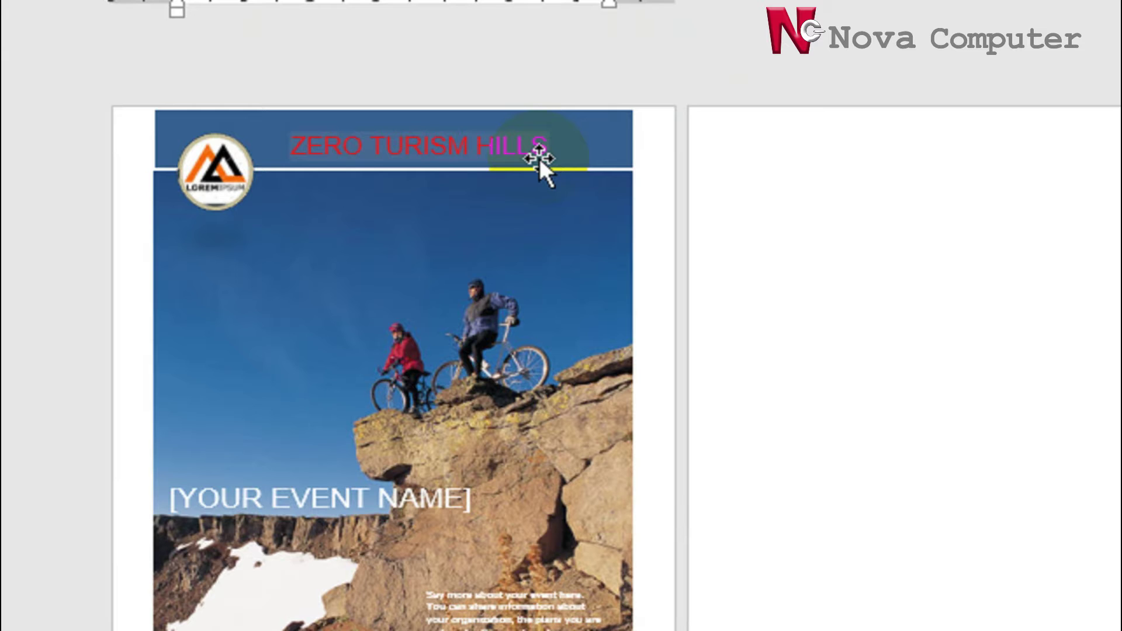
Step: Draw a rectangle about 7.51" wide and 0.87" high across the top of the blank second page
click(782, 519)
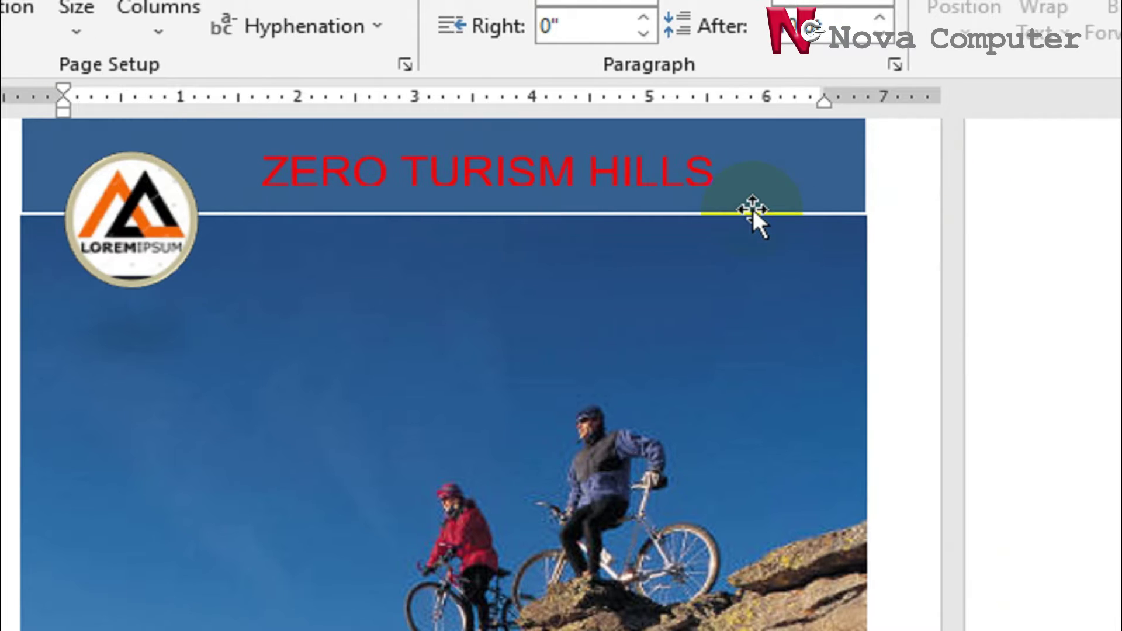
click(855, 225)
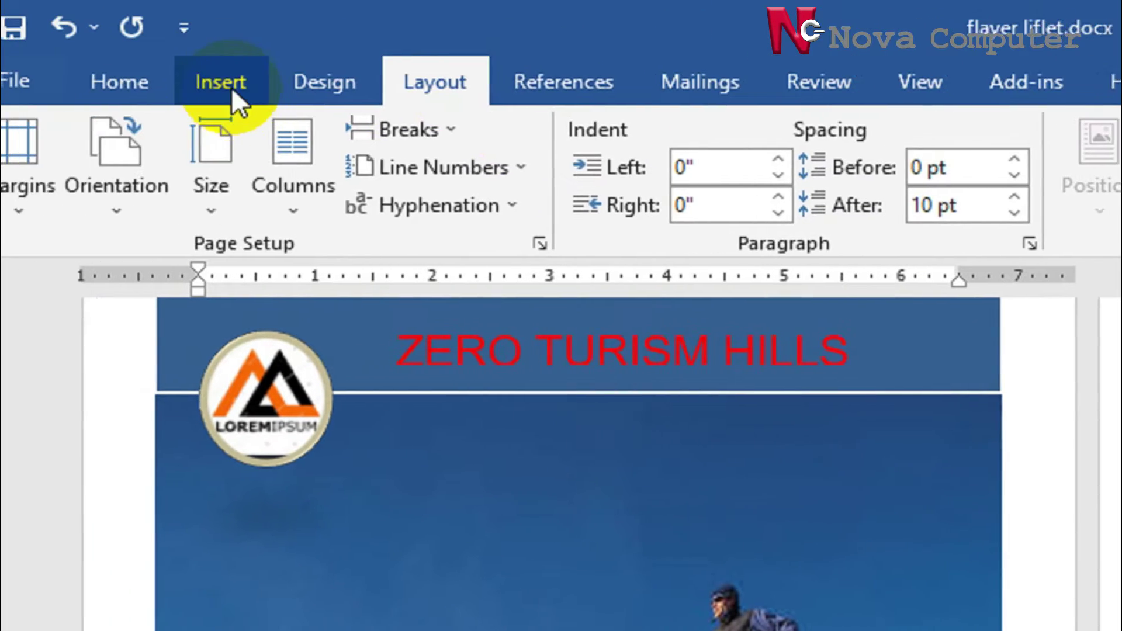
click(270, 87)
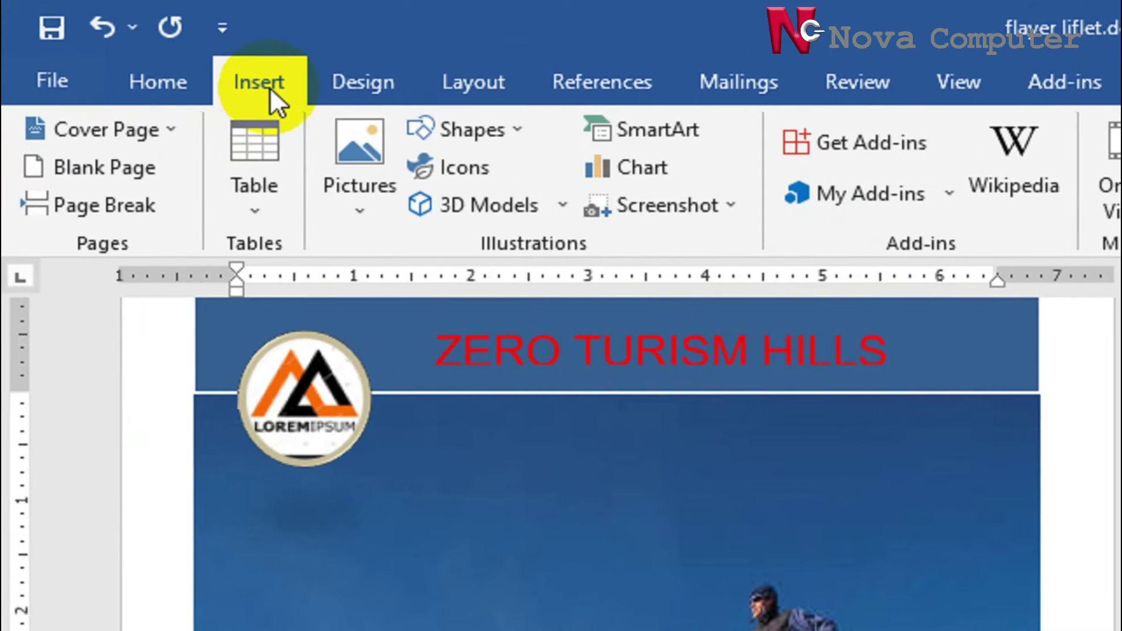
click(476, 139)
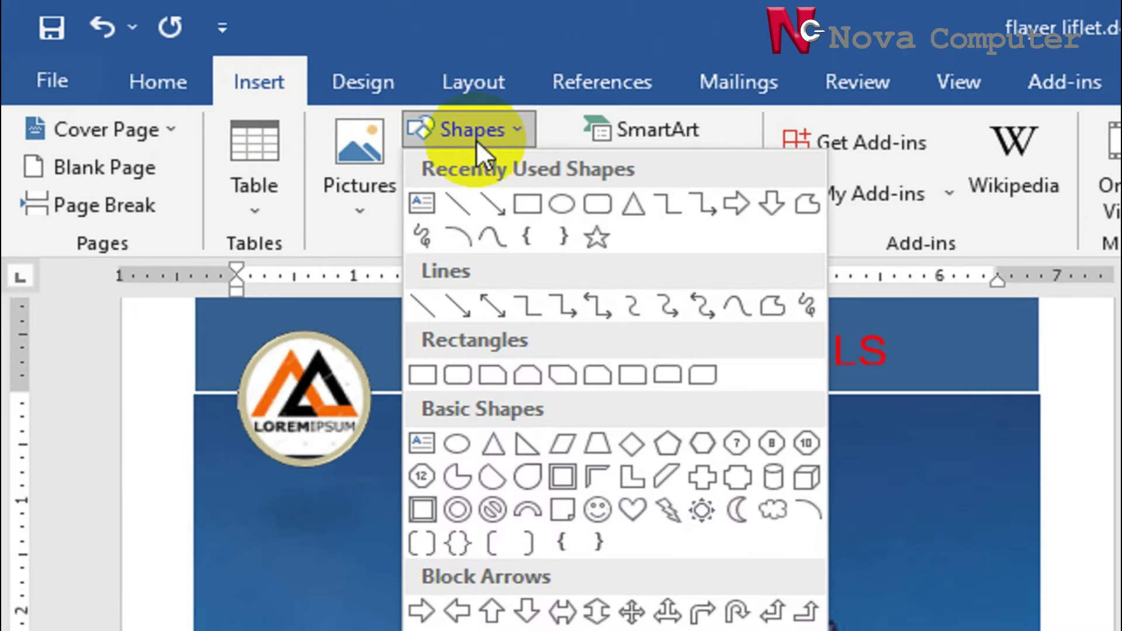
click(527, 208)
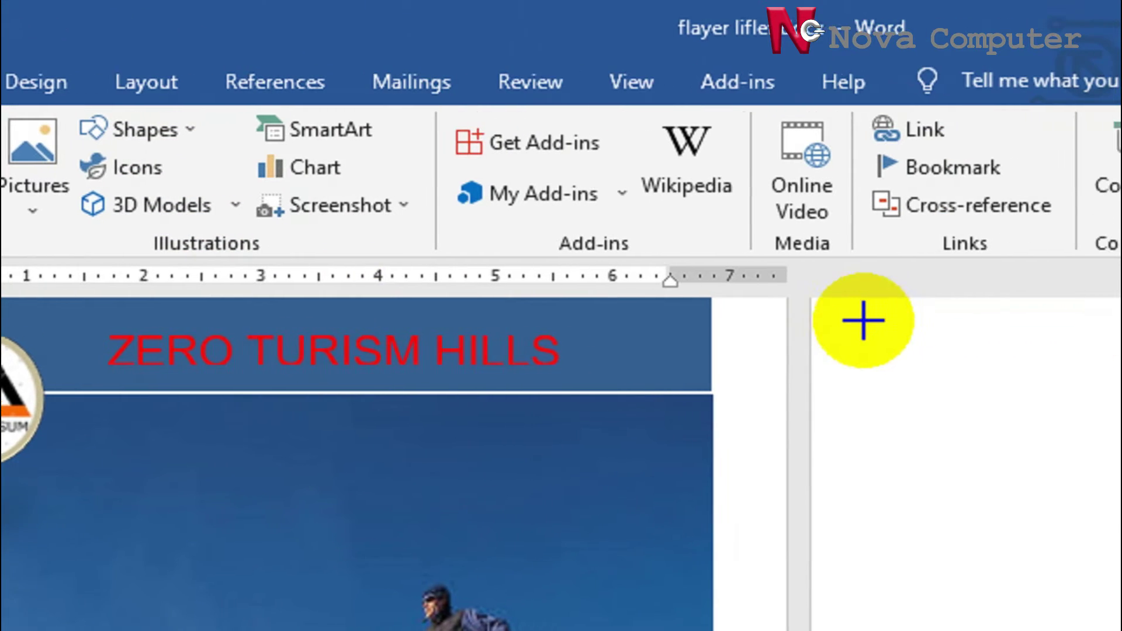
mouse_move(864, 304)
mouse_down()
mouse_move(884, 475)
mouse_move(1056, 414)
mouse_move(946, 387)
mouse_up()
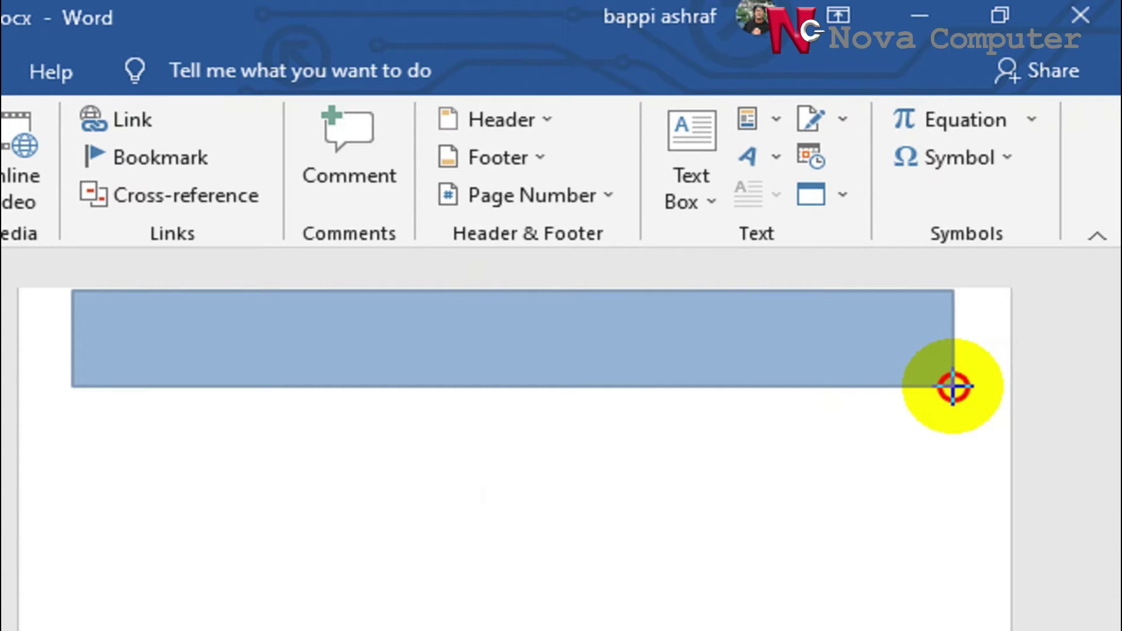
drag(954, 386, 951, 385)
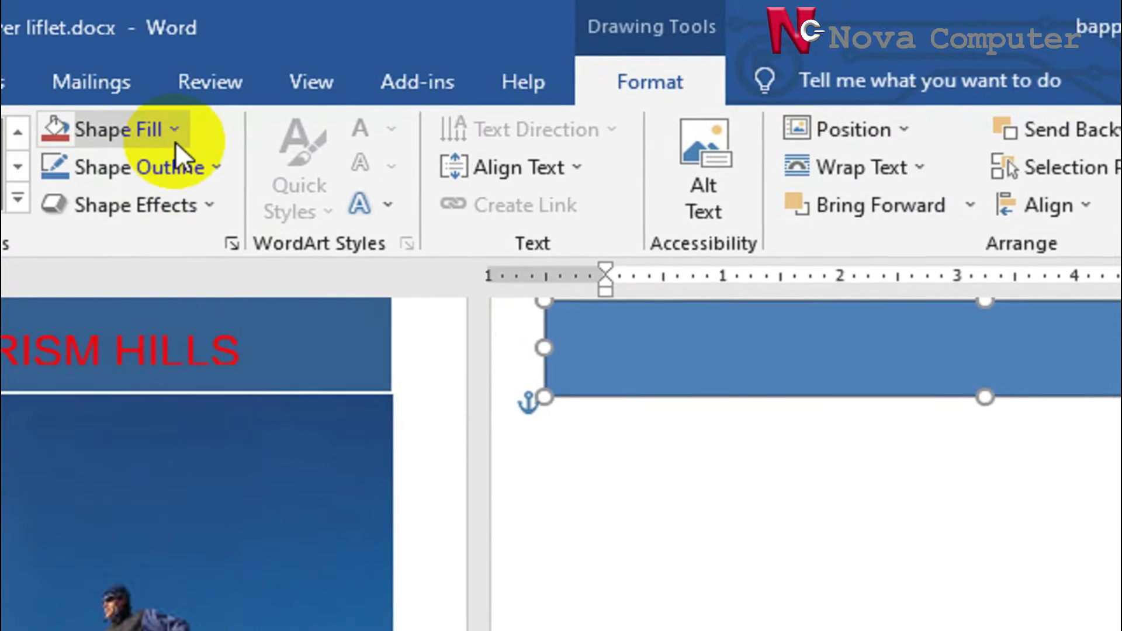
Step: Fill the rectangle with the darker blue theme colour that matches the sample flyer's header, and remove its outline
click(176, 140)
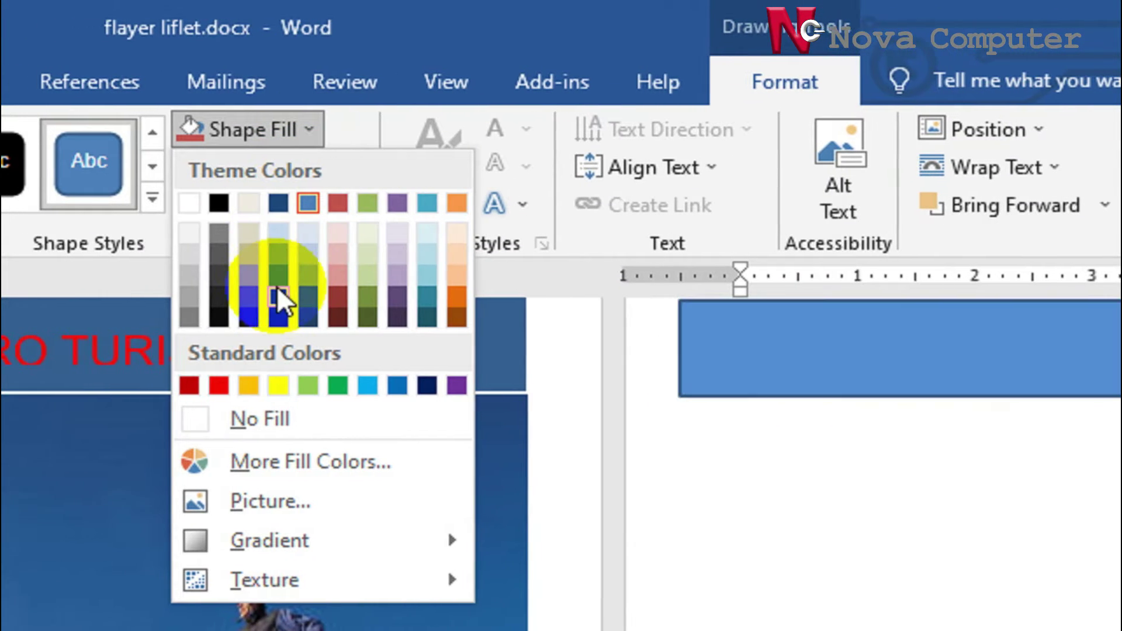
click(310, 292)
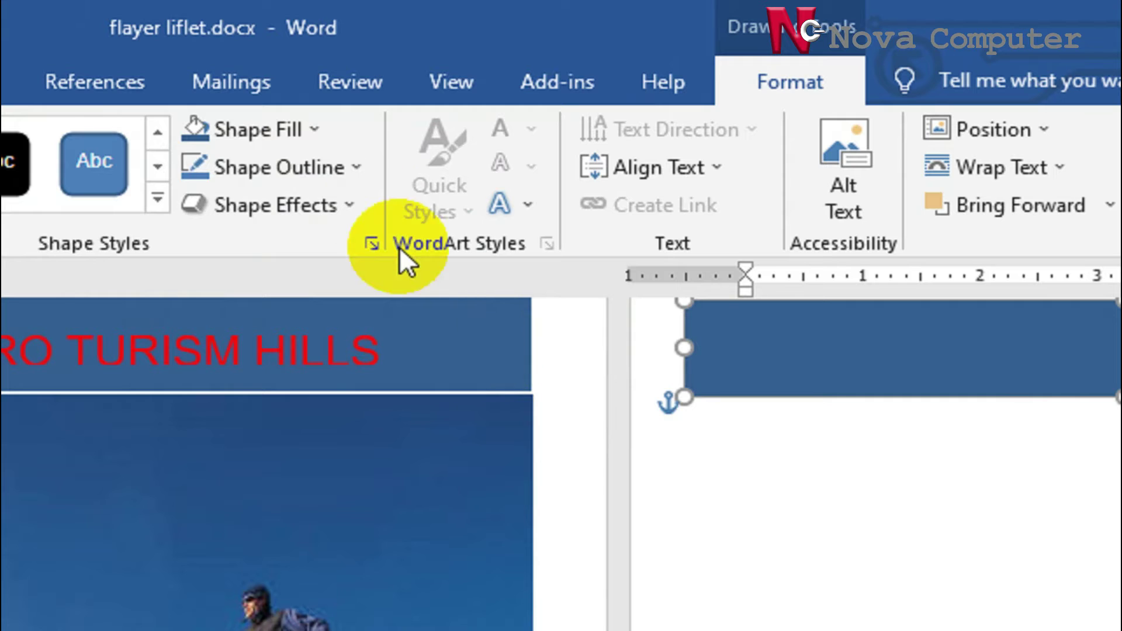
click(339, 168)
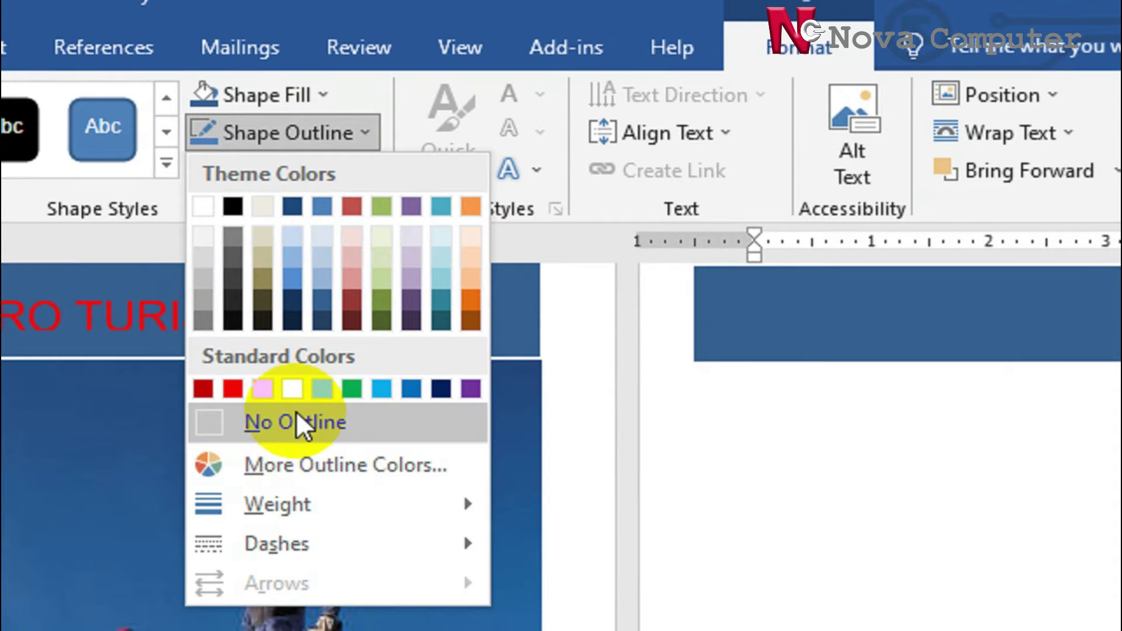
click(297, 412)
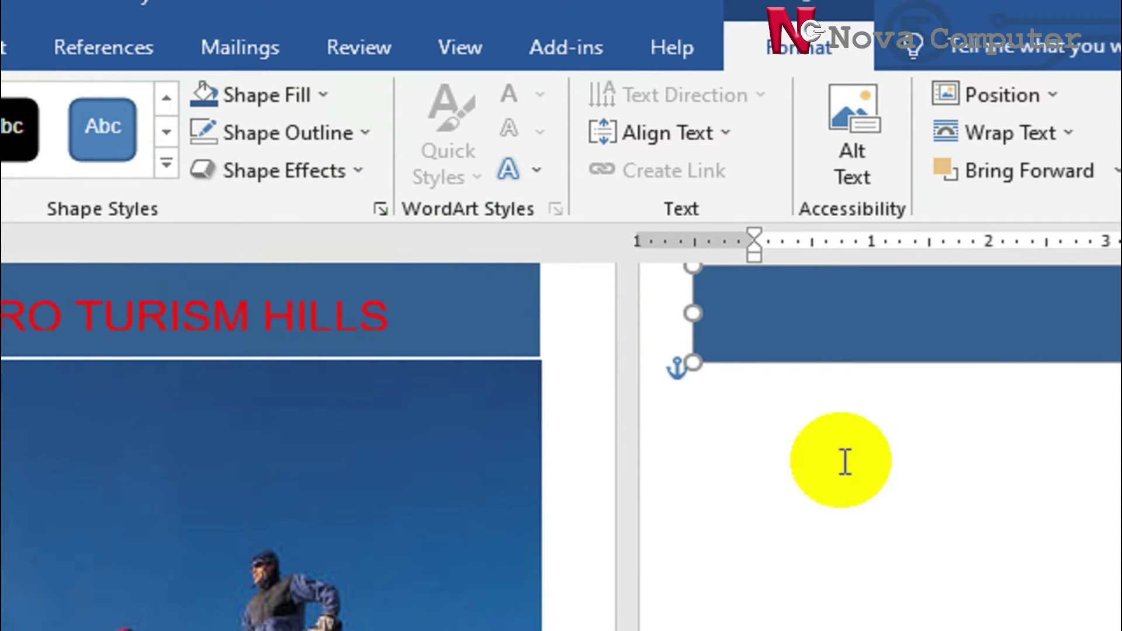
click(845, 462)
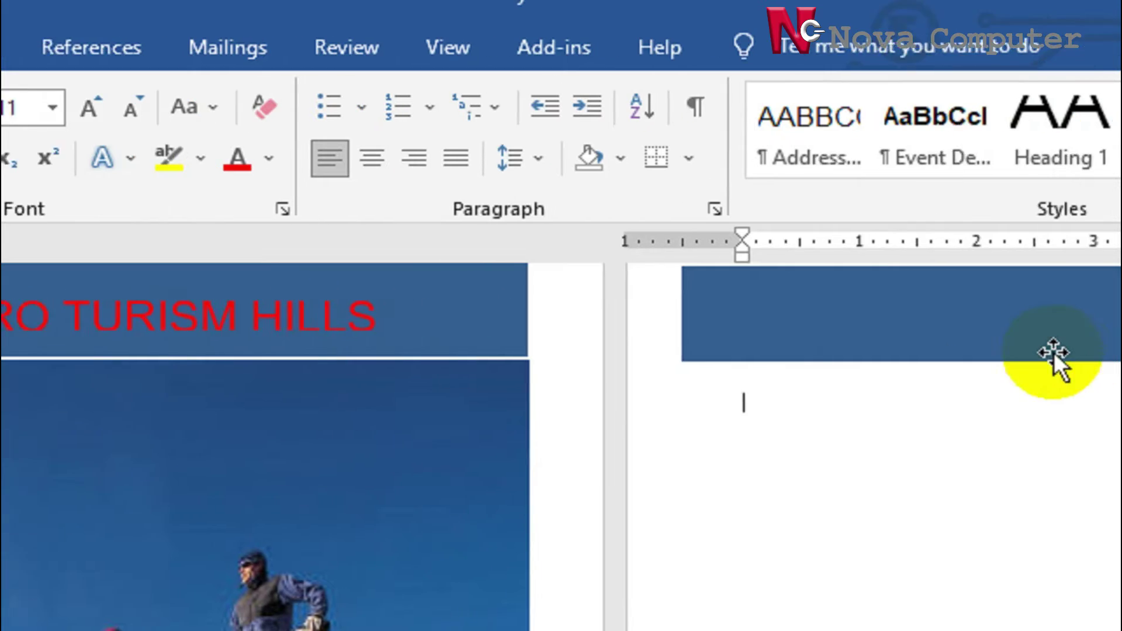
Step: Add the text "ZERO TURISM HILLS" inside the blue rectangle
click(843, 321)
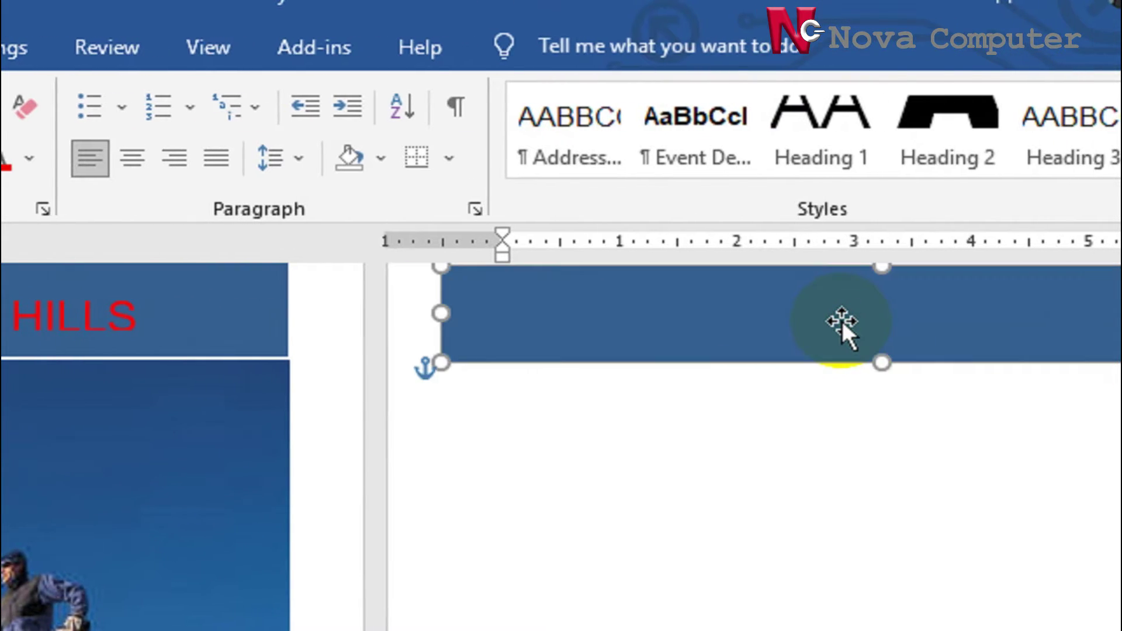
right_click(843, 321)
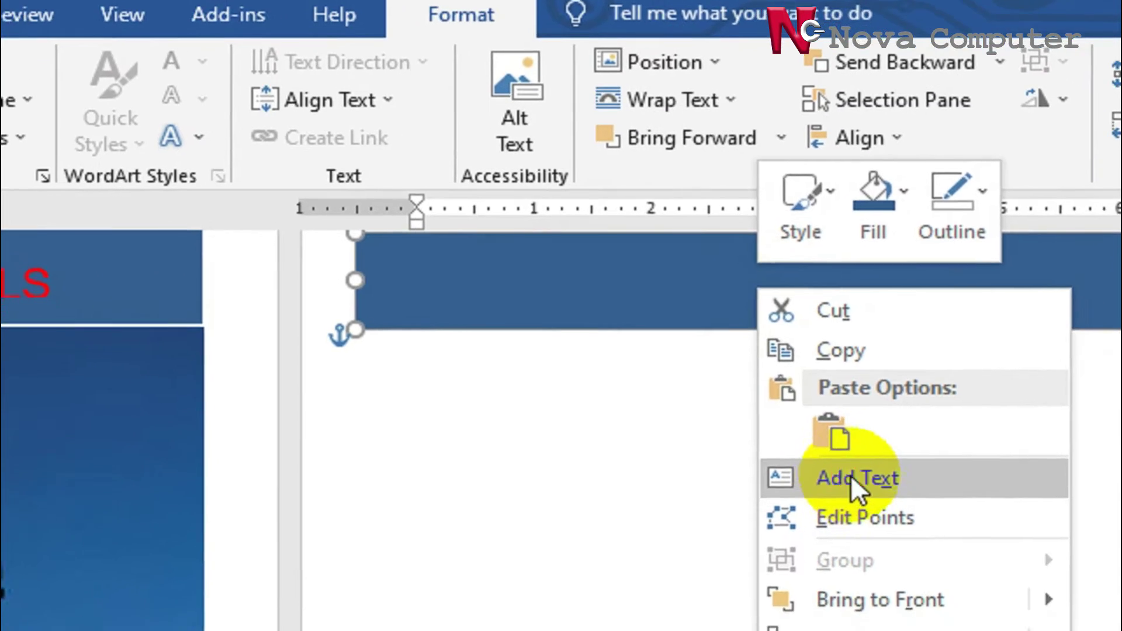
click(938, 511)
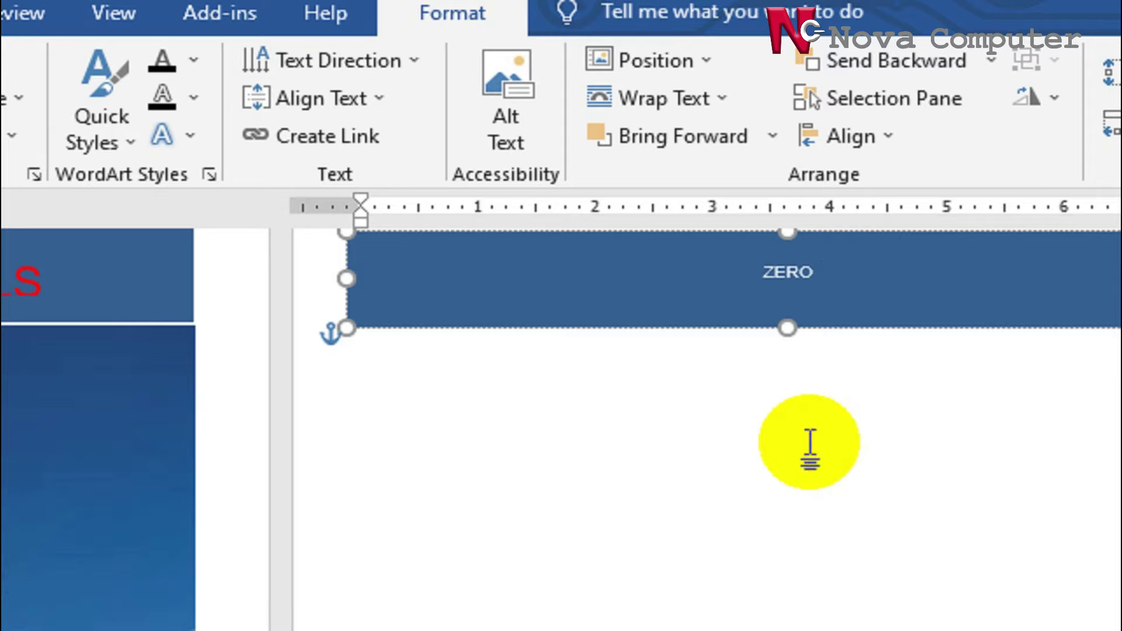
text(URI)
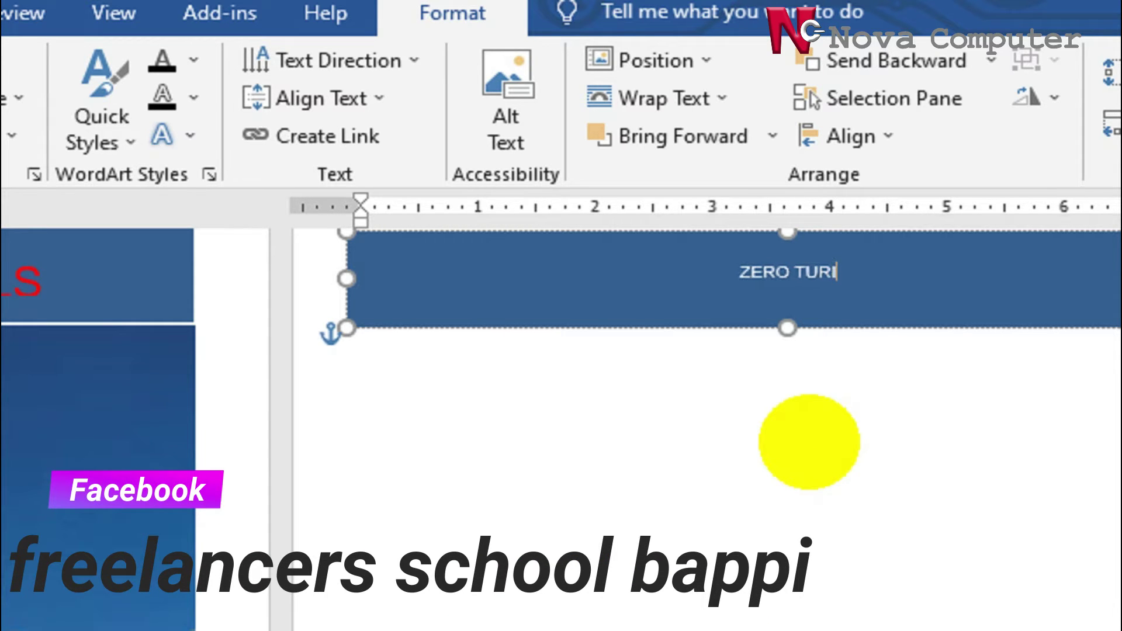
text(S)
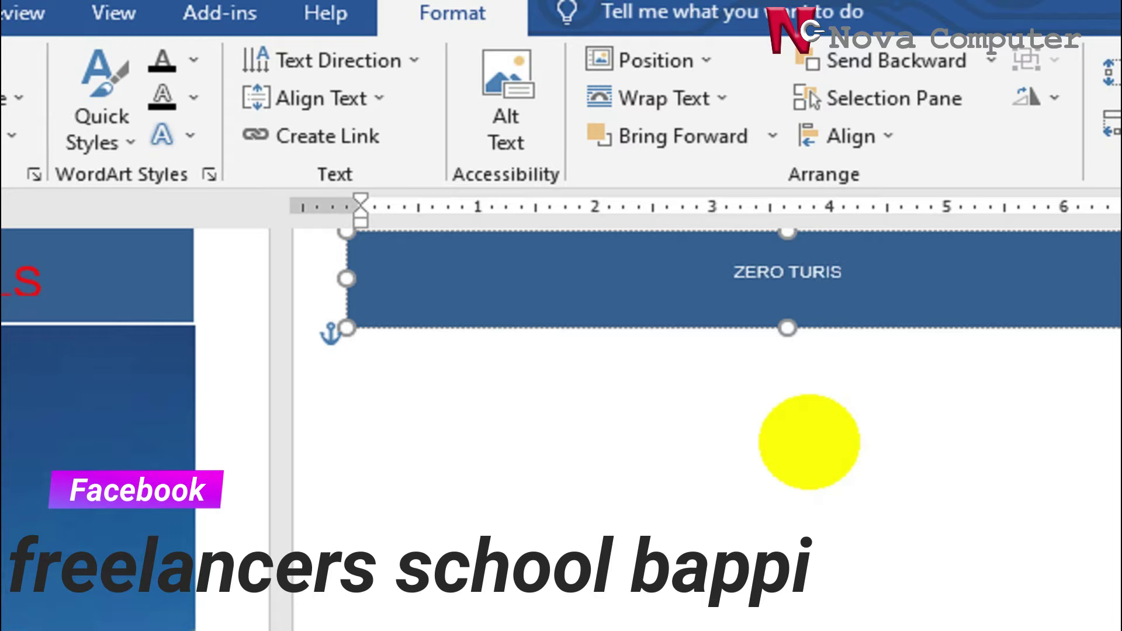
text(M HILLS)
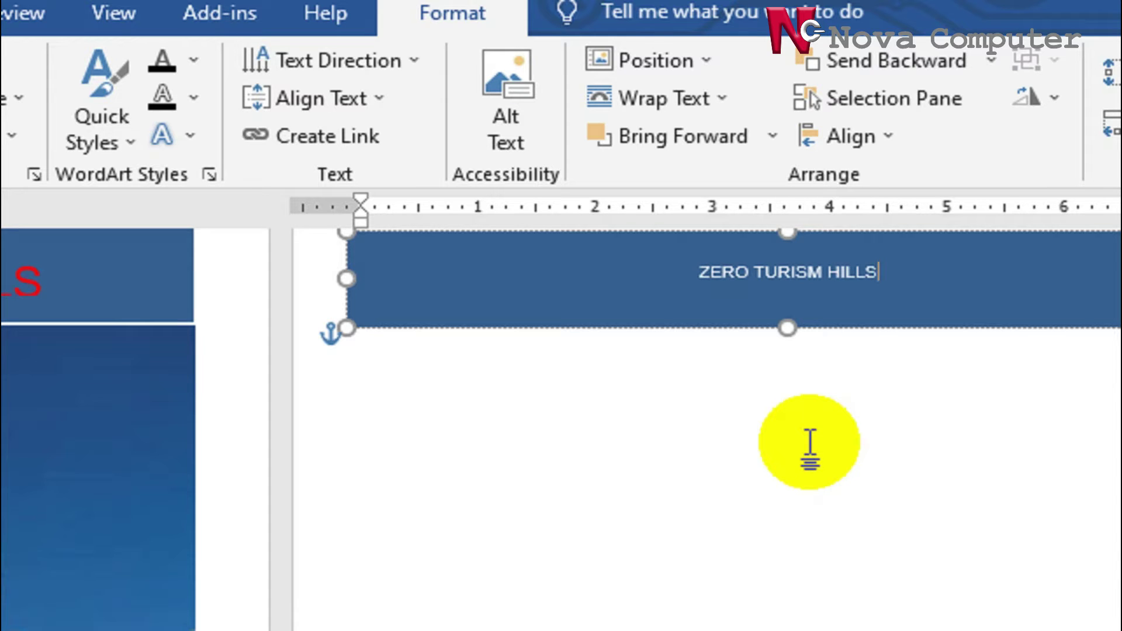
Step: Format the banner text "ZERO TURISM HILLS" in standard red at font size 28
triple_click(780, 264)
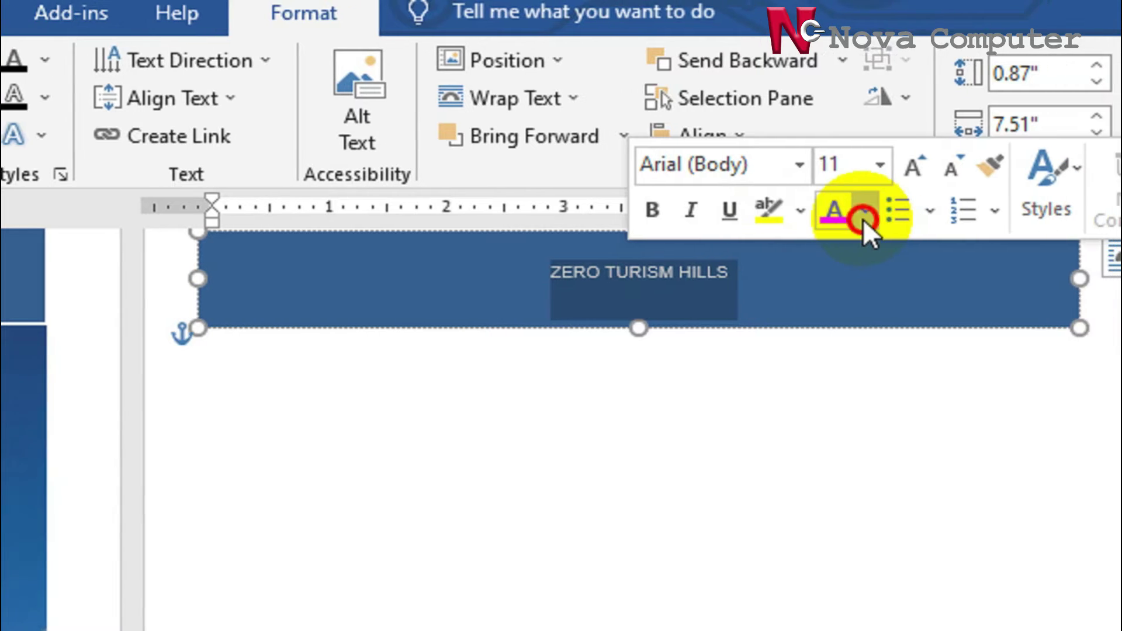
click(863, 216)
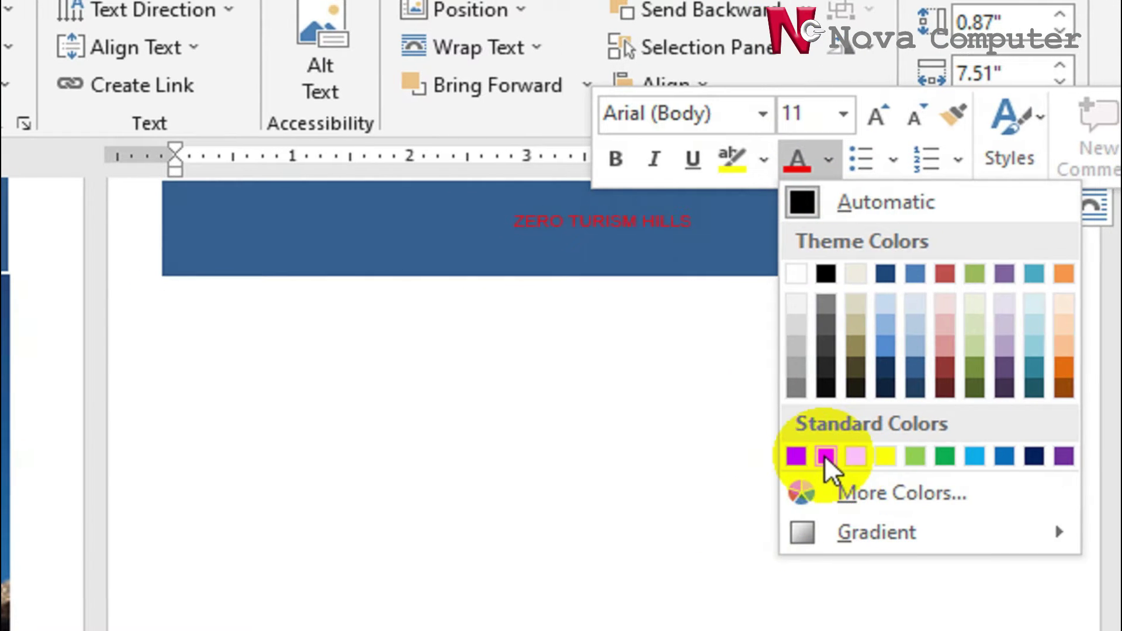
click(825, 455)
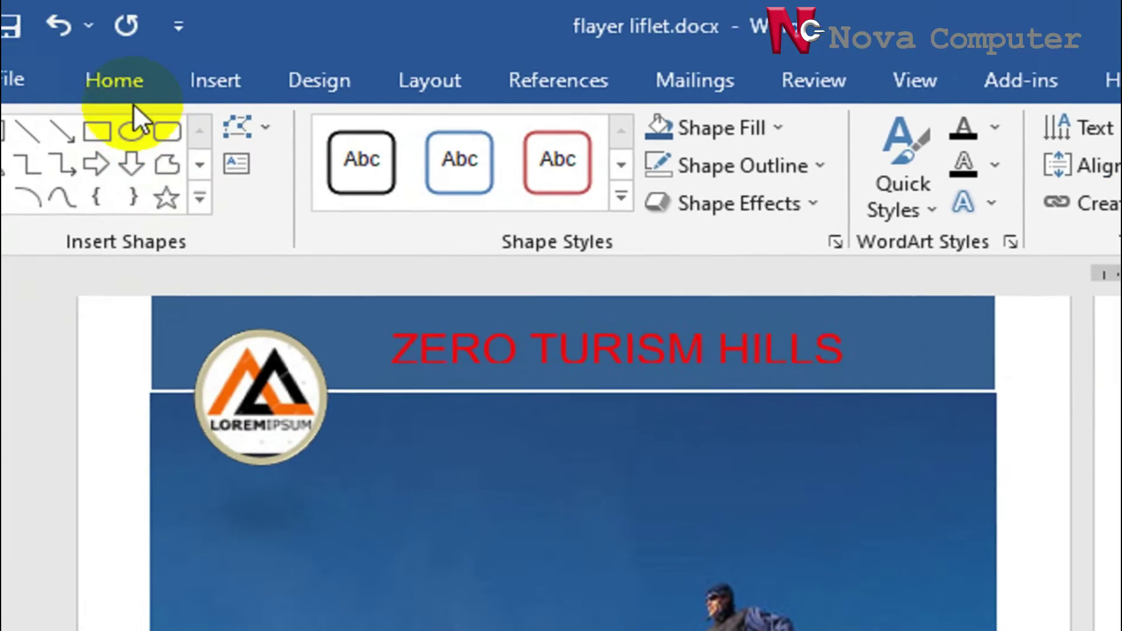
click(166, 84)
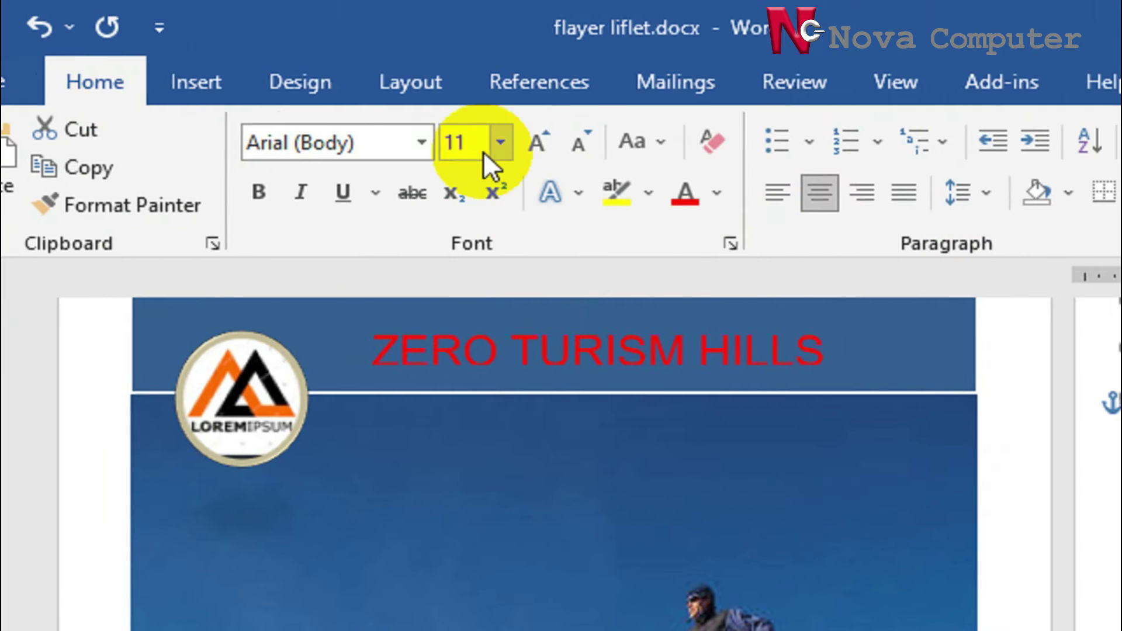
click(501, 143)
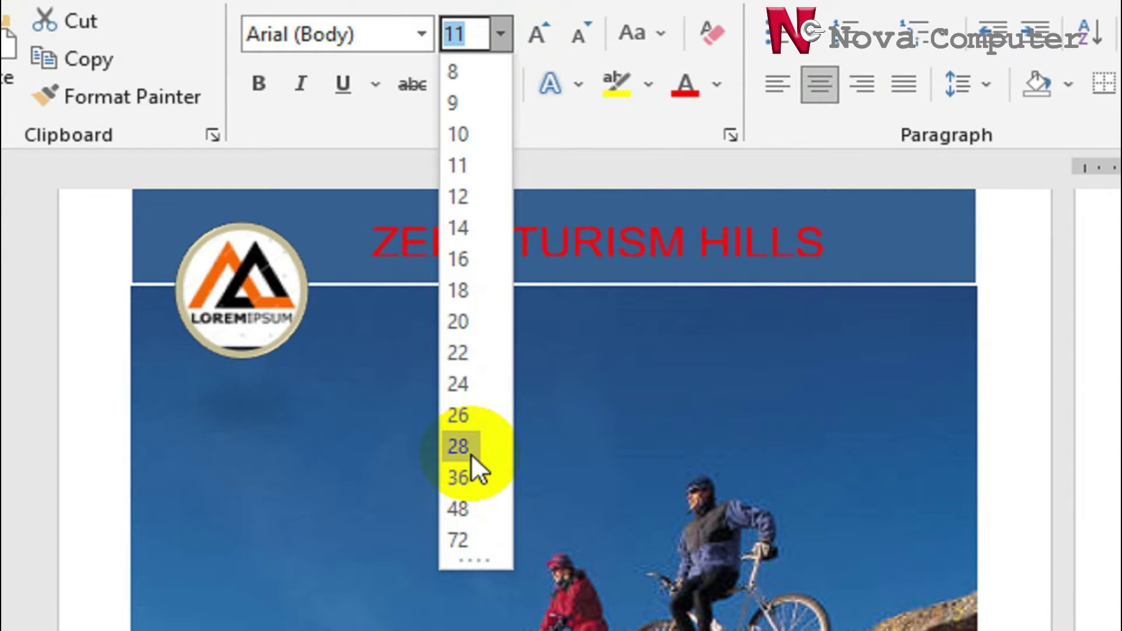
click(458, 446)
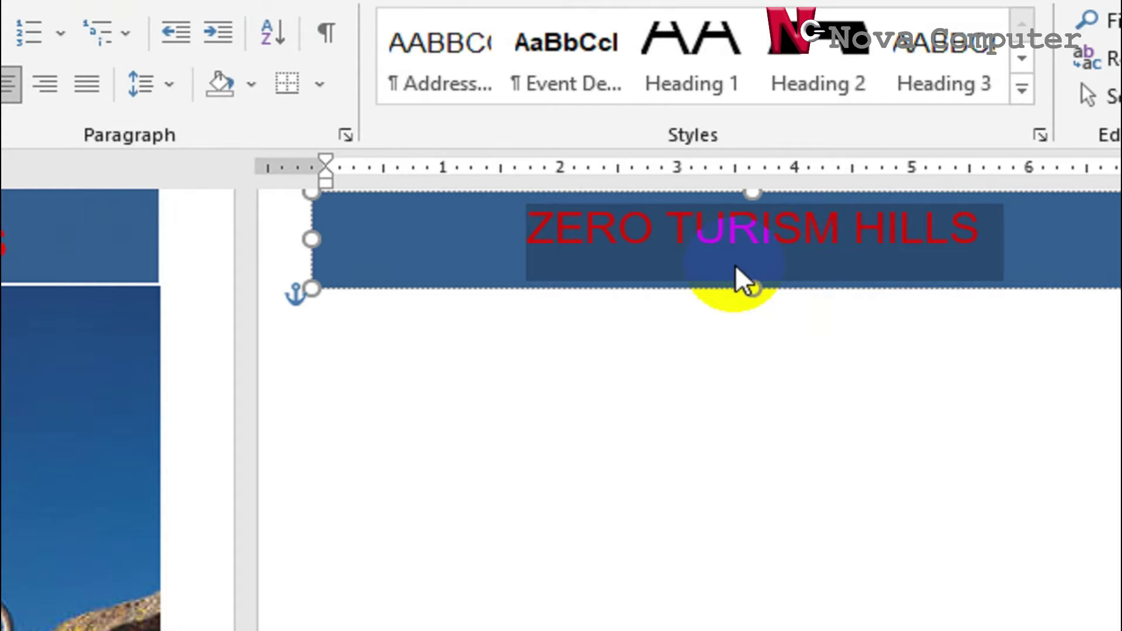
drag(584, 236, 541, 239)
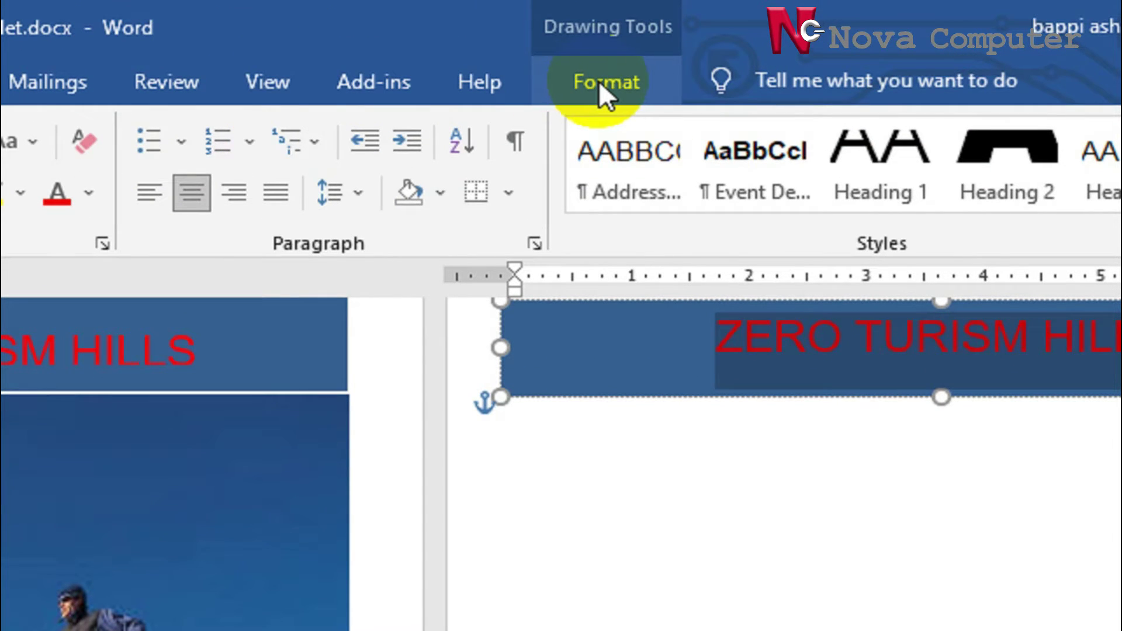
Step: Position the banner rectangle at the top centre of the page with text wrapping, and deselect it
click(600, 83)
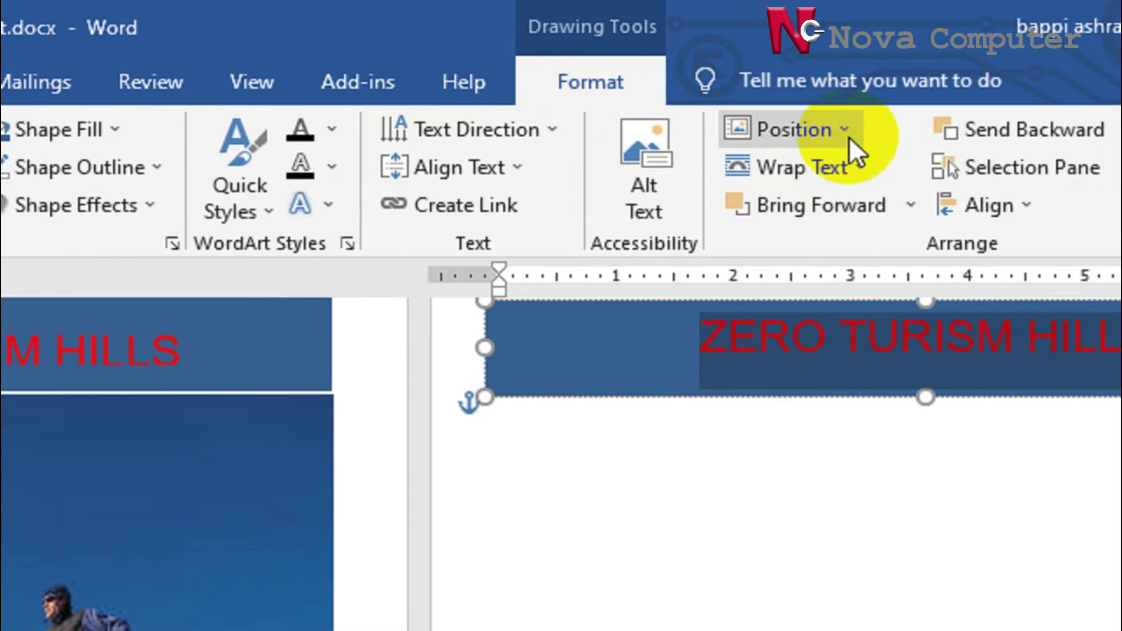
click(847, 134)
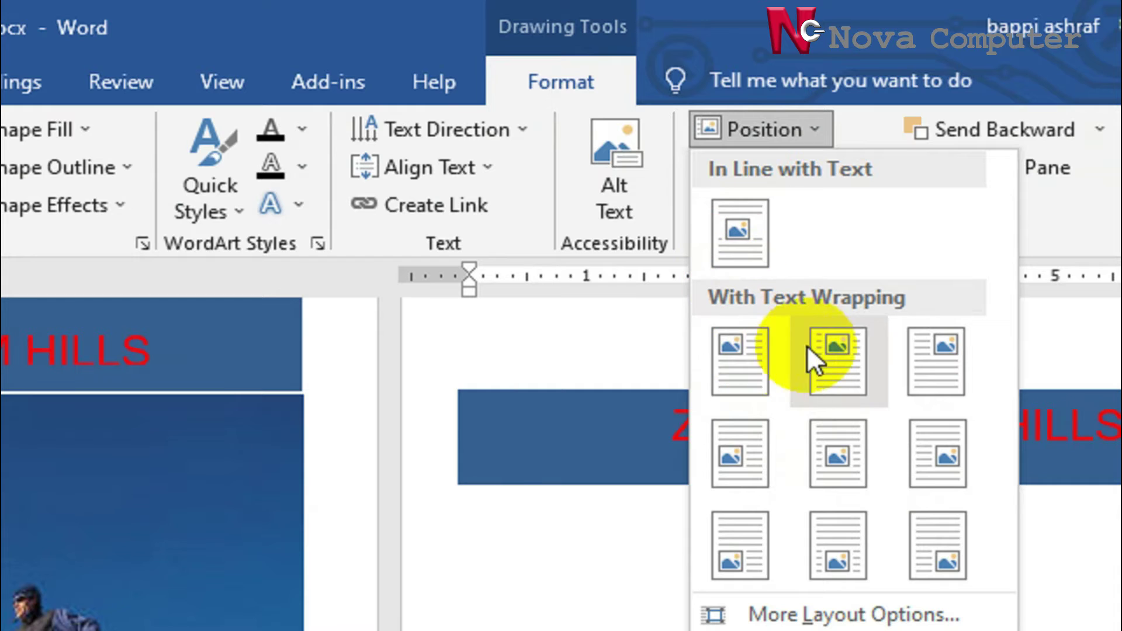
click(826, 346)
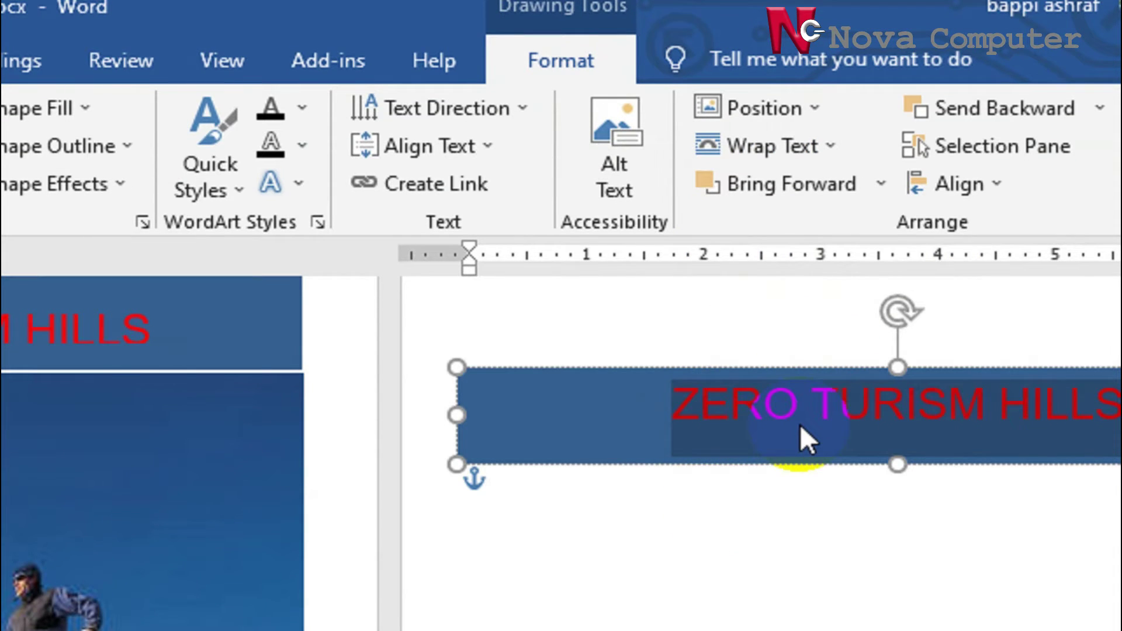
click(813, 555)
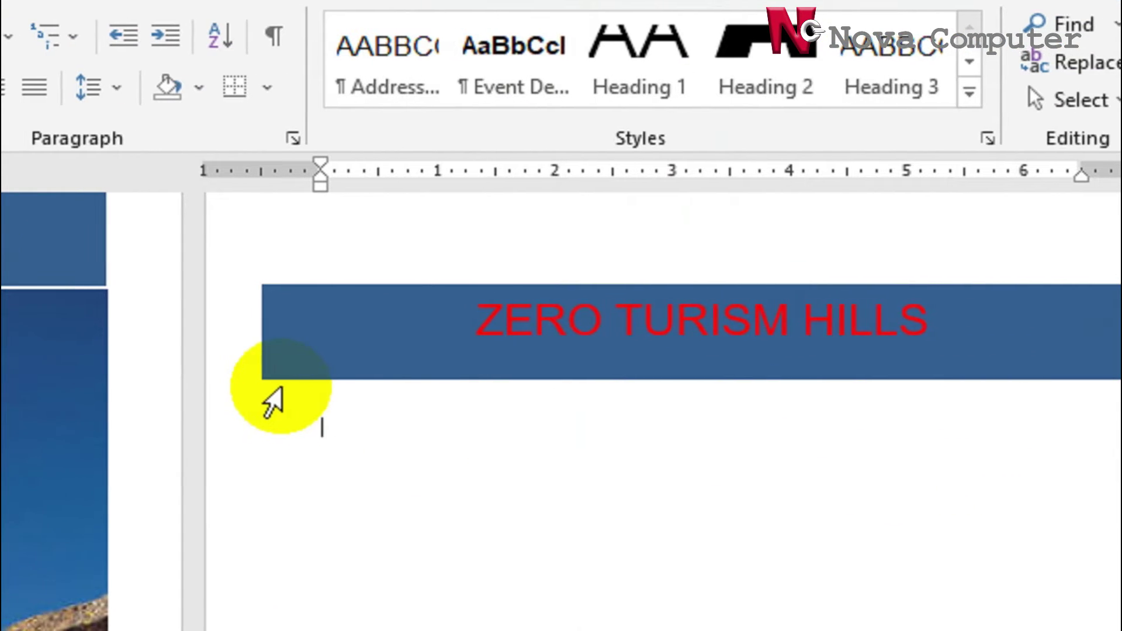
click(282, 388)
click(417, 472)
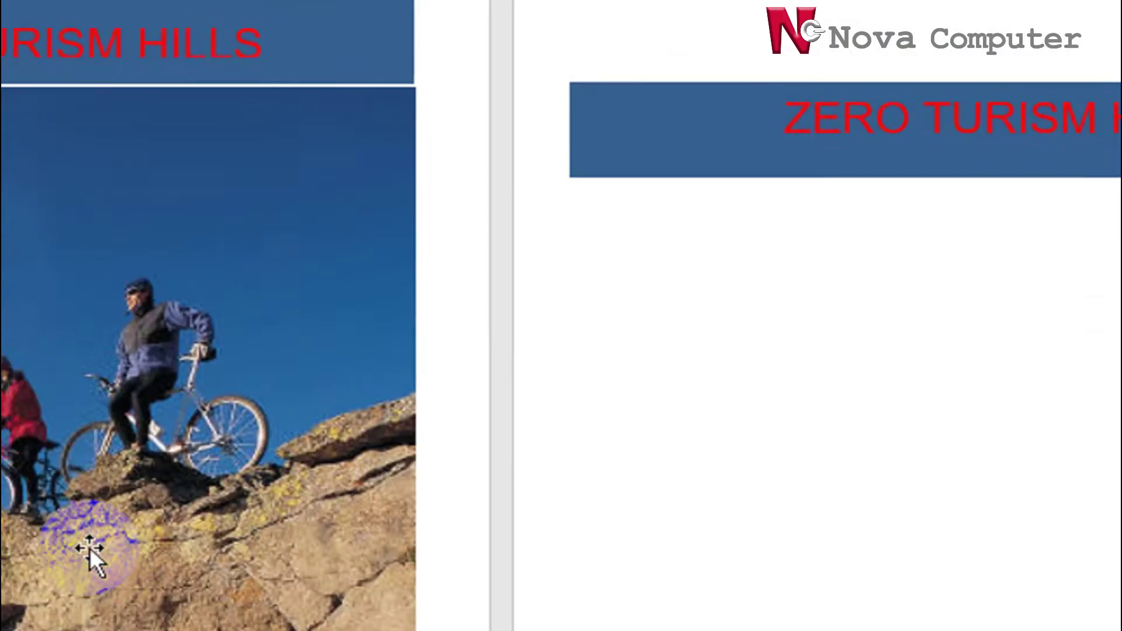
Step: Insert the picture img1 main.jpg from the Final project folder on the harddisk C (I:) drive
scroll(282, 413, down, 4)
scroll(282, 413, up, 3)
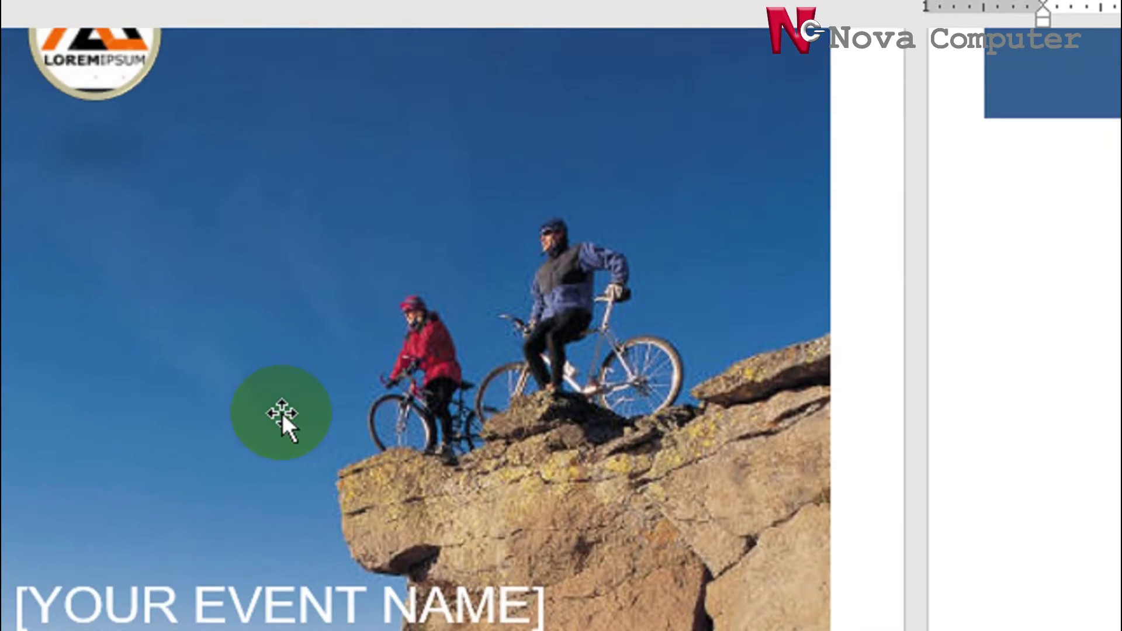
scroll(282, 415, up, 2)
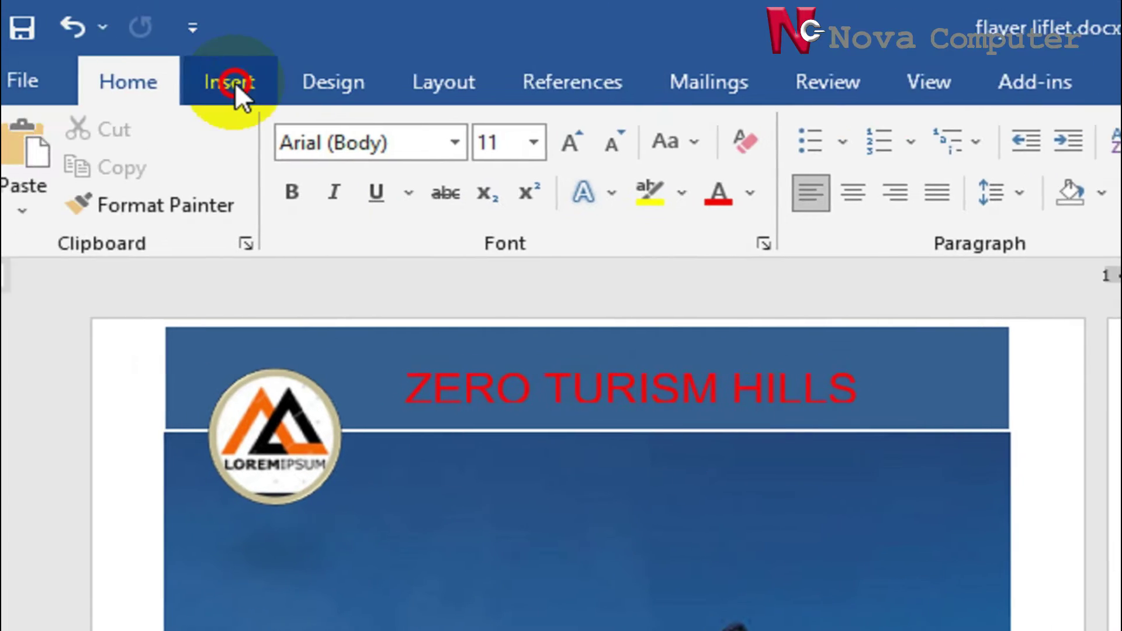
click(235, 82)
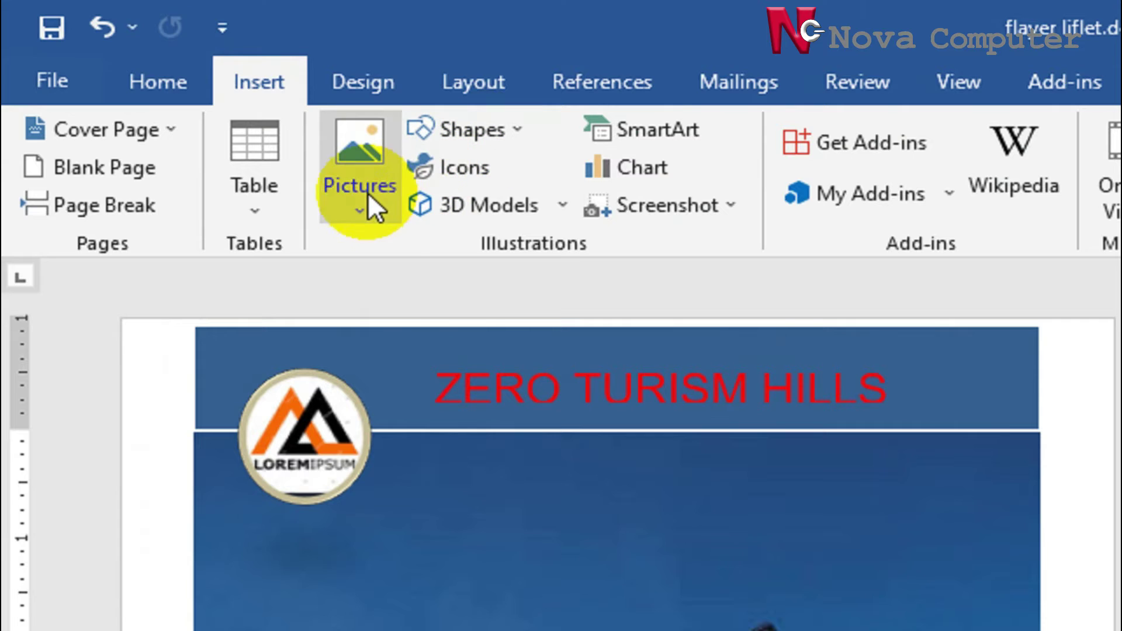
click(367, 192)
click(407, 288)
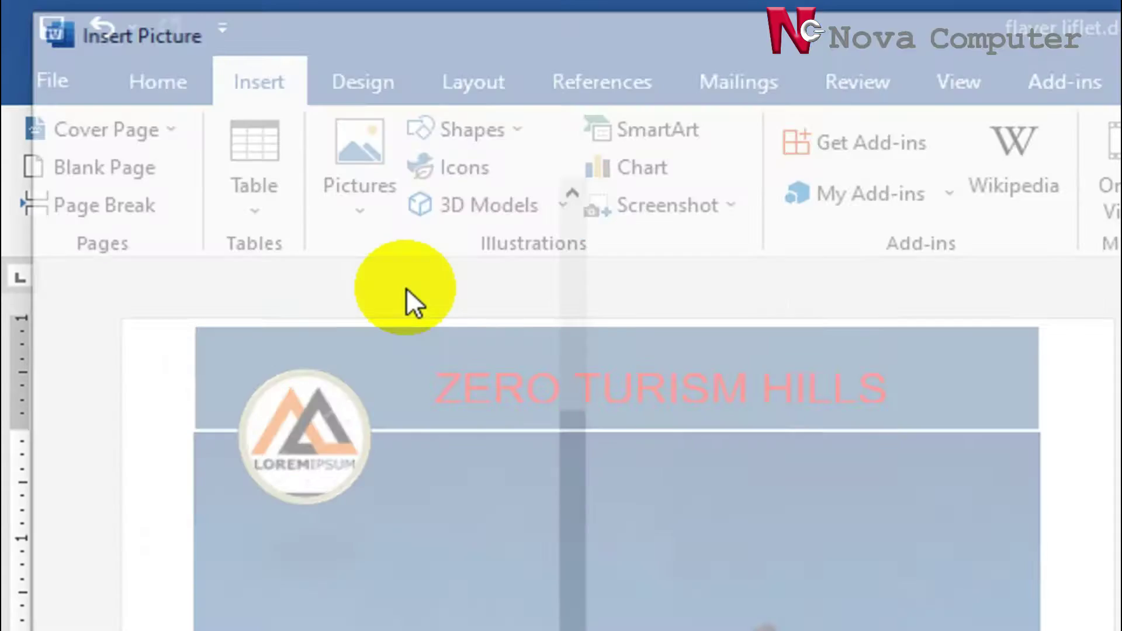
scroll(218, 602, down, 8)
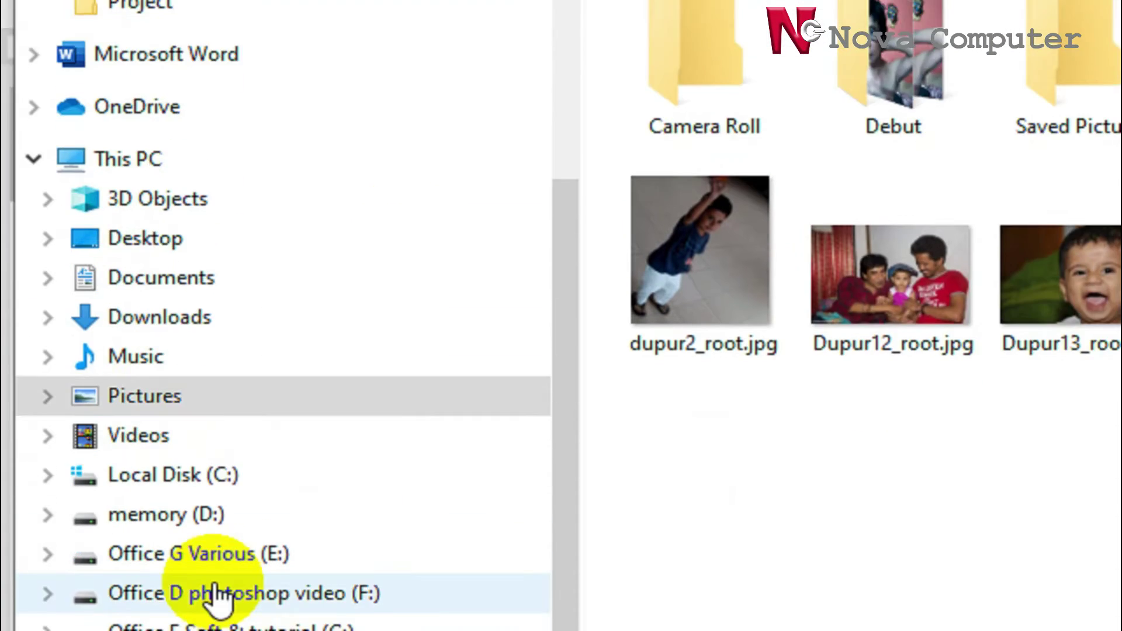
click(180, 555)
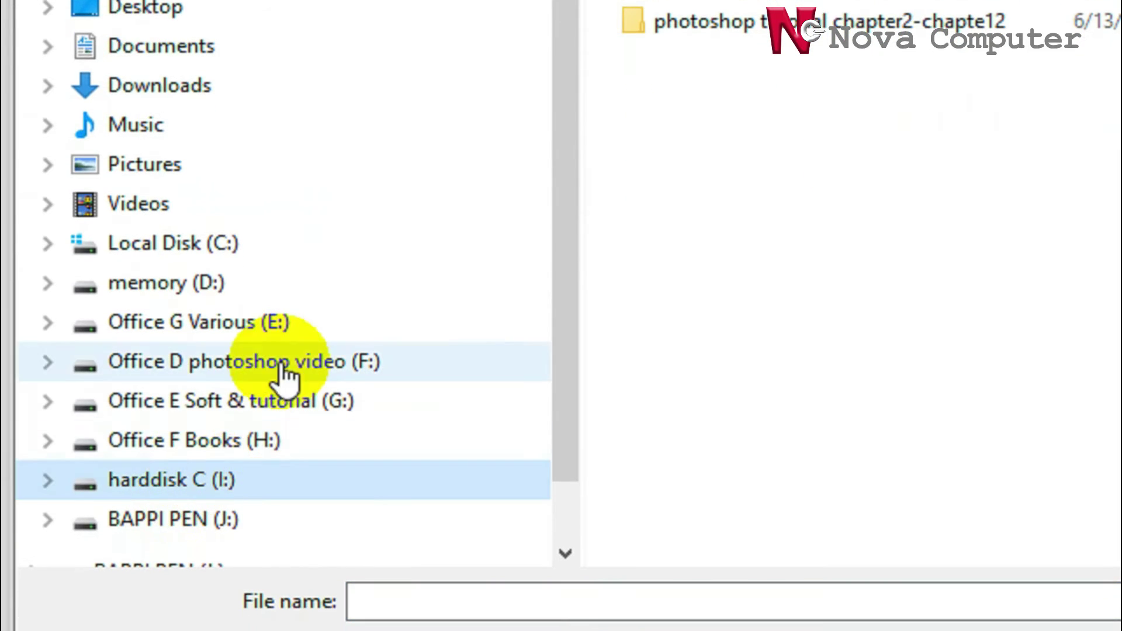
double_click(659, 106)
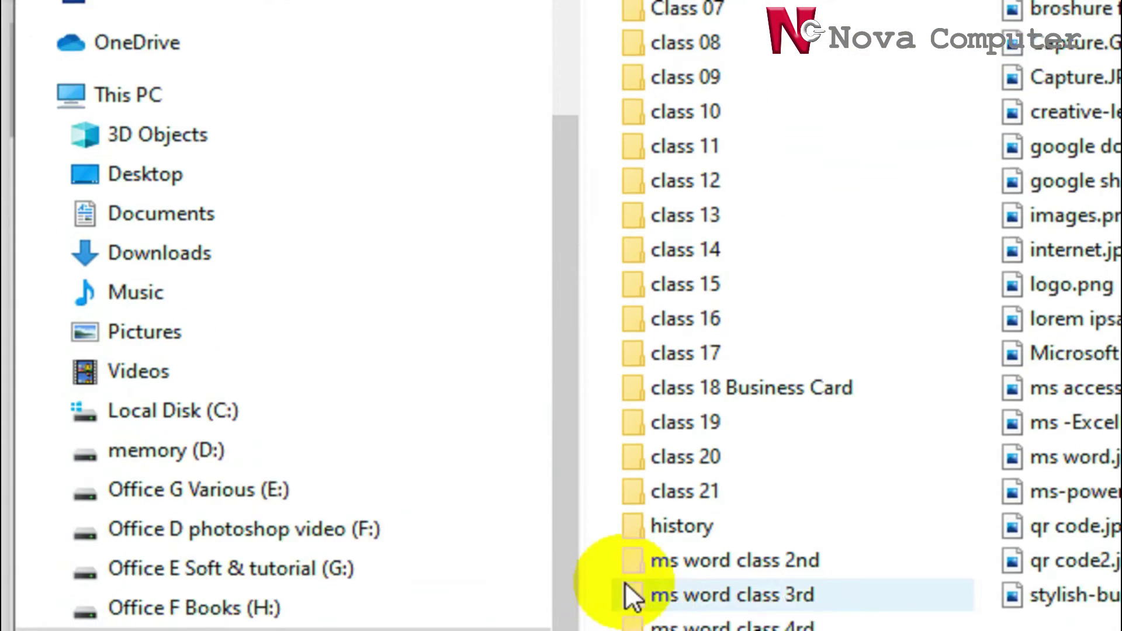
double_click(672, 560)
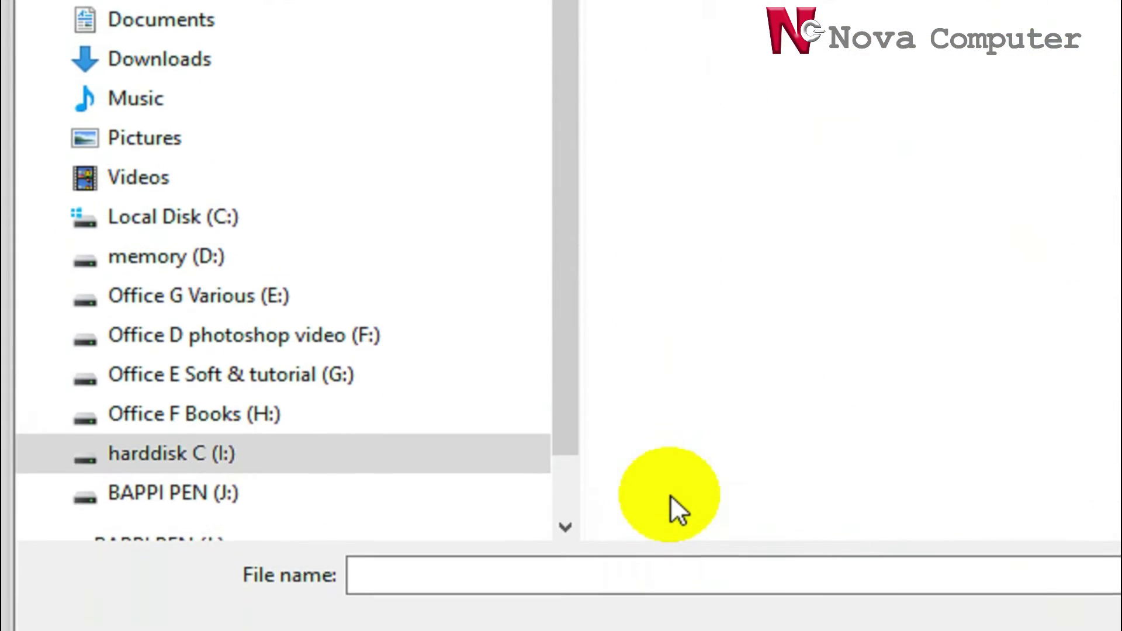
double_click(713, 73)
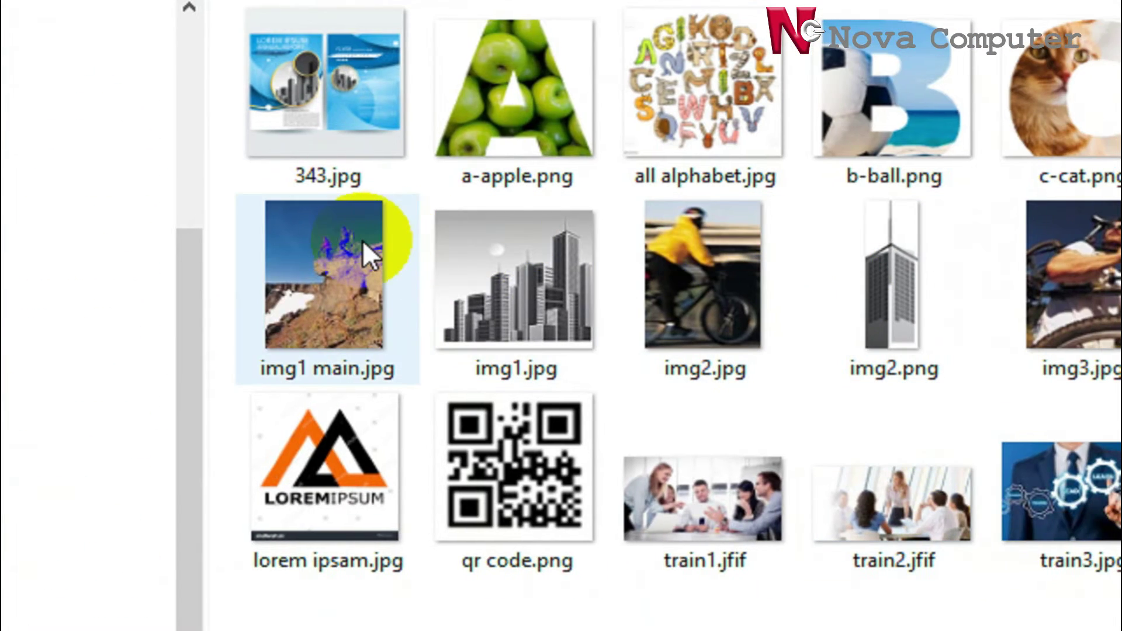
click(427, 249)
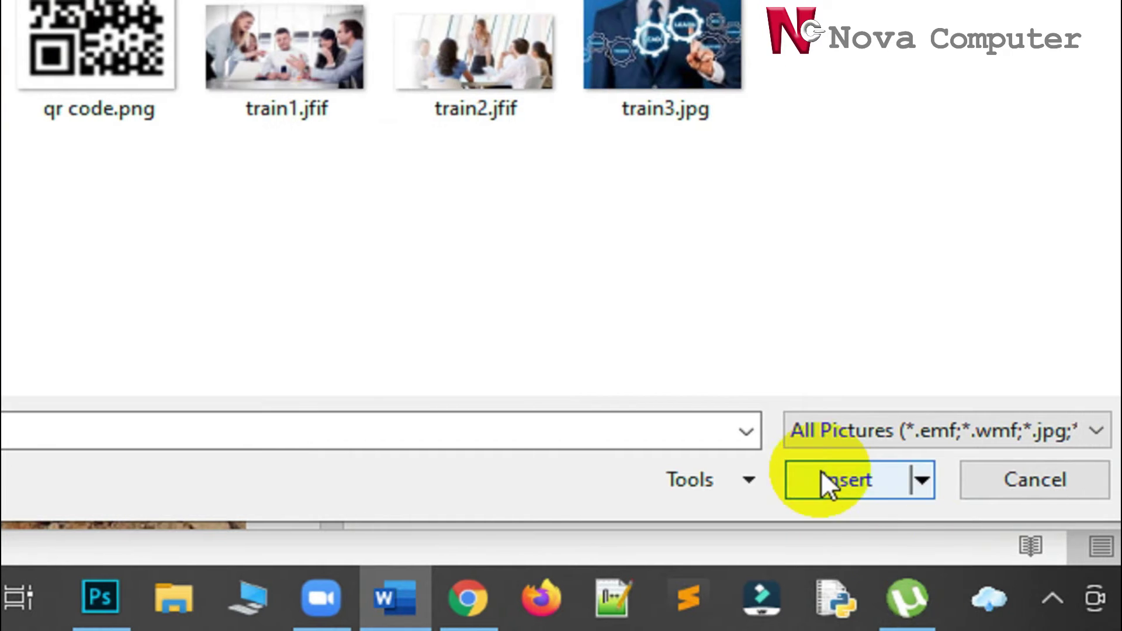
click(826, 481)
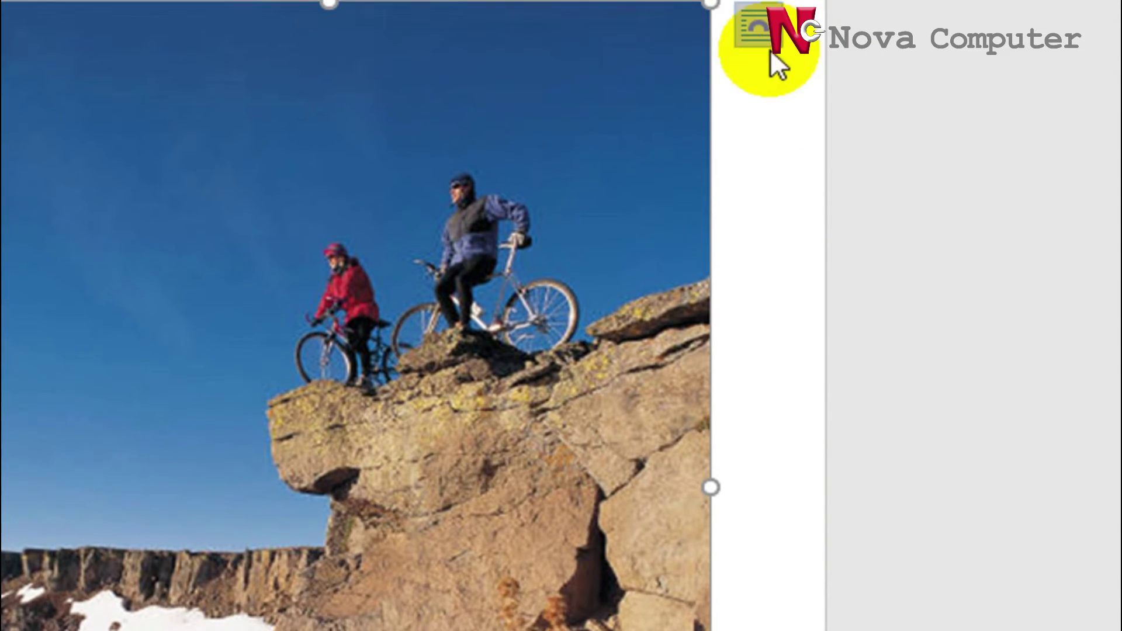
Step: Set the mountain biker picture's text wrapping to In Front of Text and place it below the banner on the new page
click(756, 121)
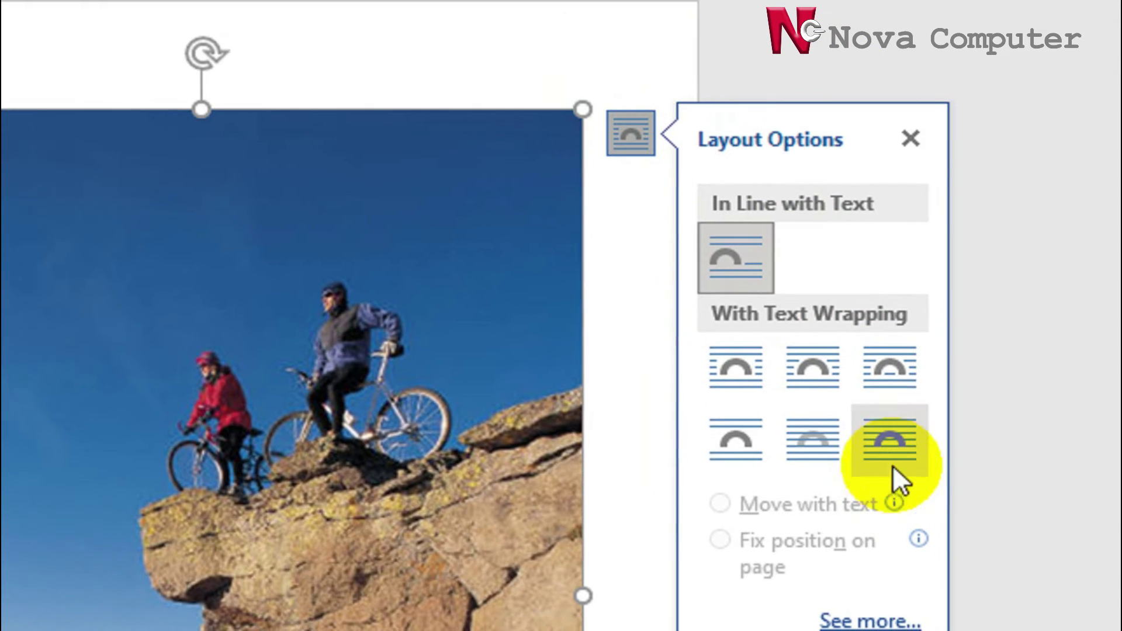
click(843, 443)
drag(836, 464, 815, 439)
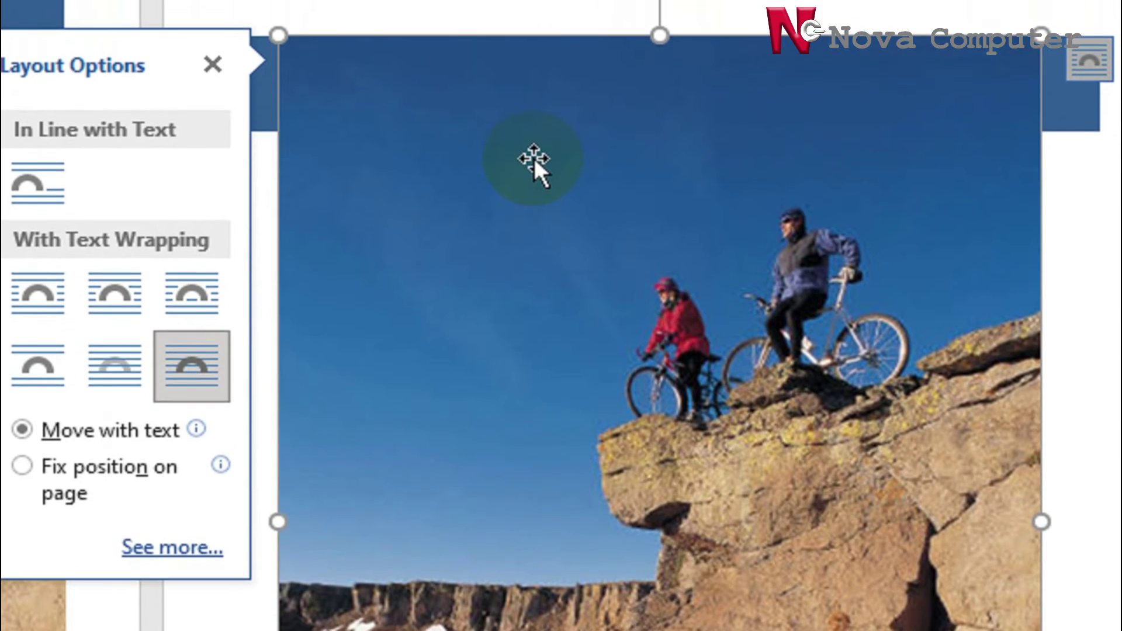
click(534, 157)
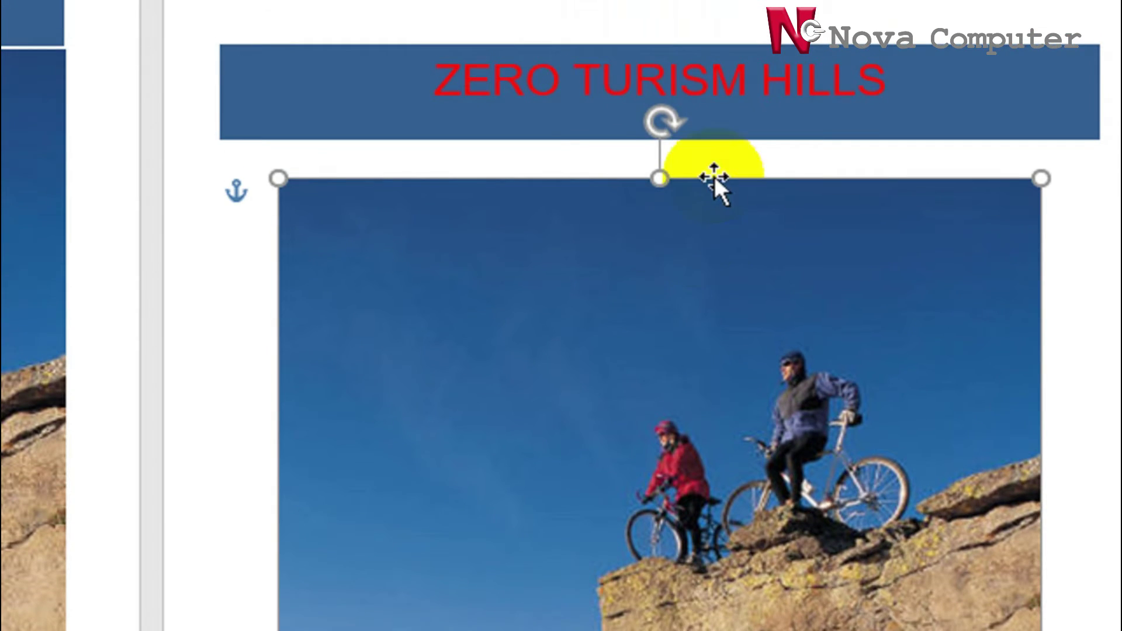
Step: Set the "ZERO TURISM HILLS" banner's text wrapping to In Front of Text and move it up near the page's top edge
click(675, 96)
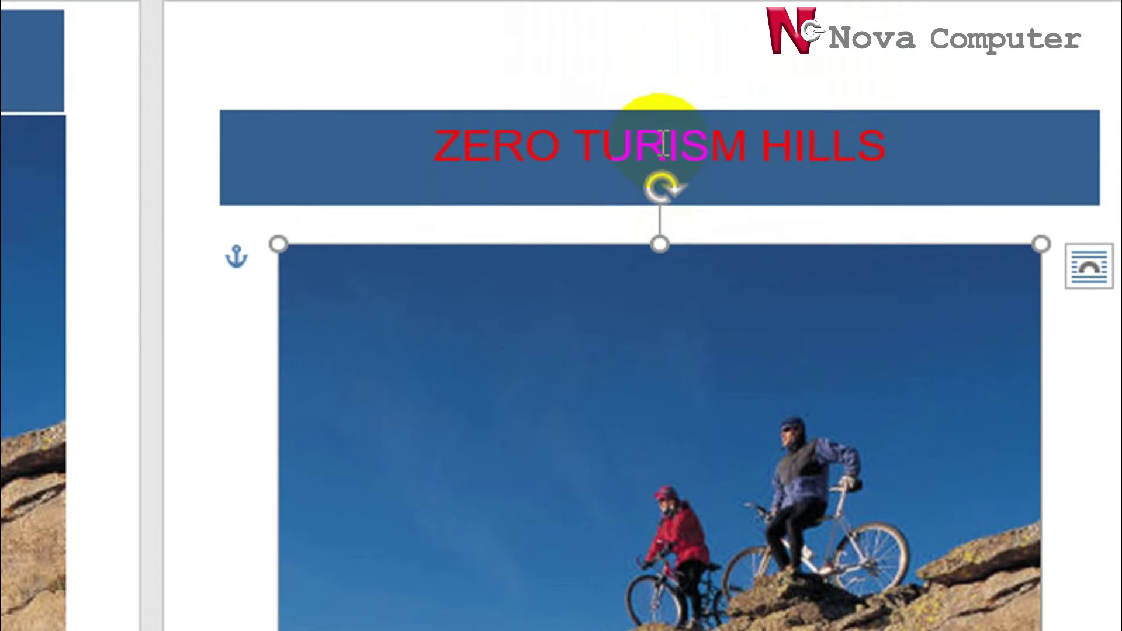
click(672, 136)
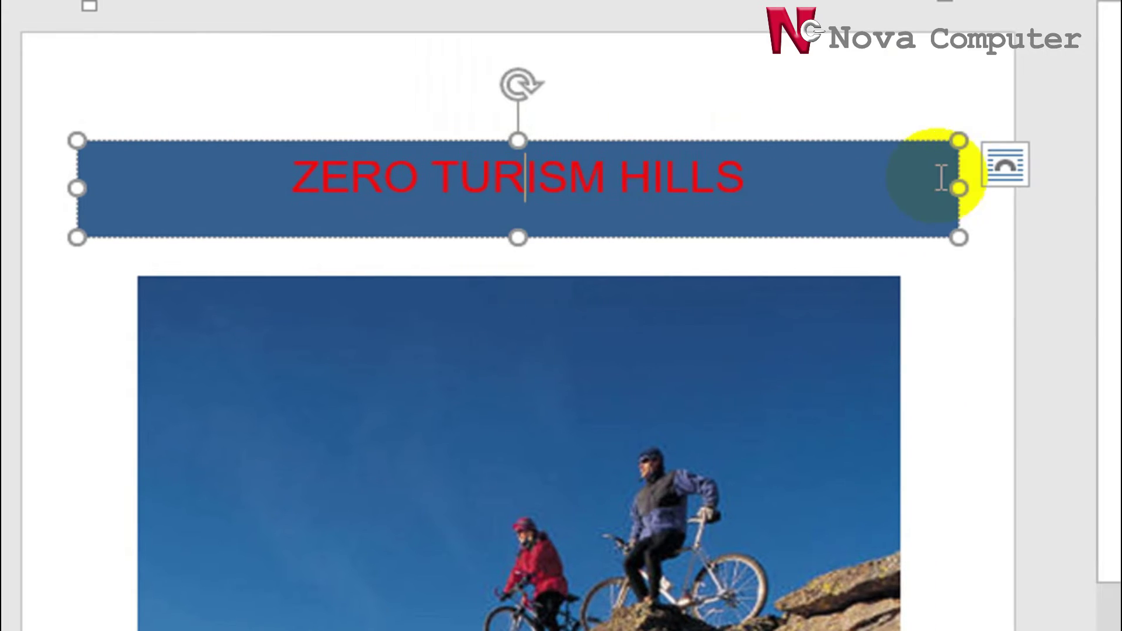
click(1110, 165)
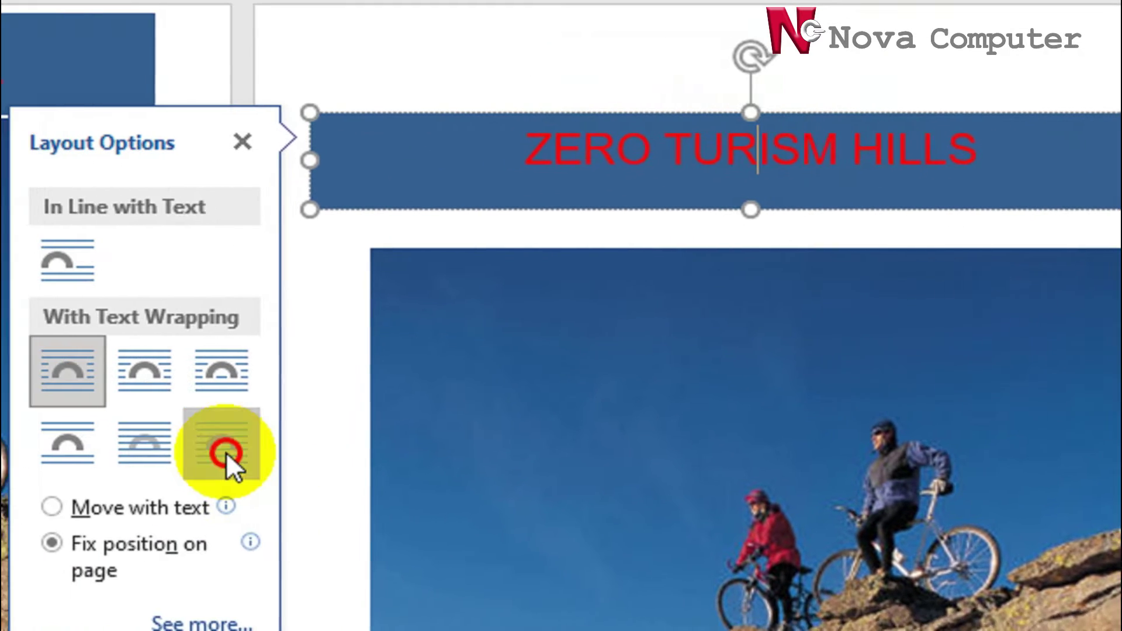
click(108, 453)
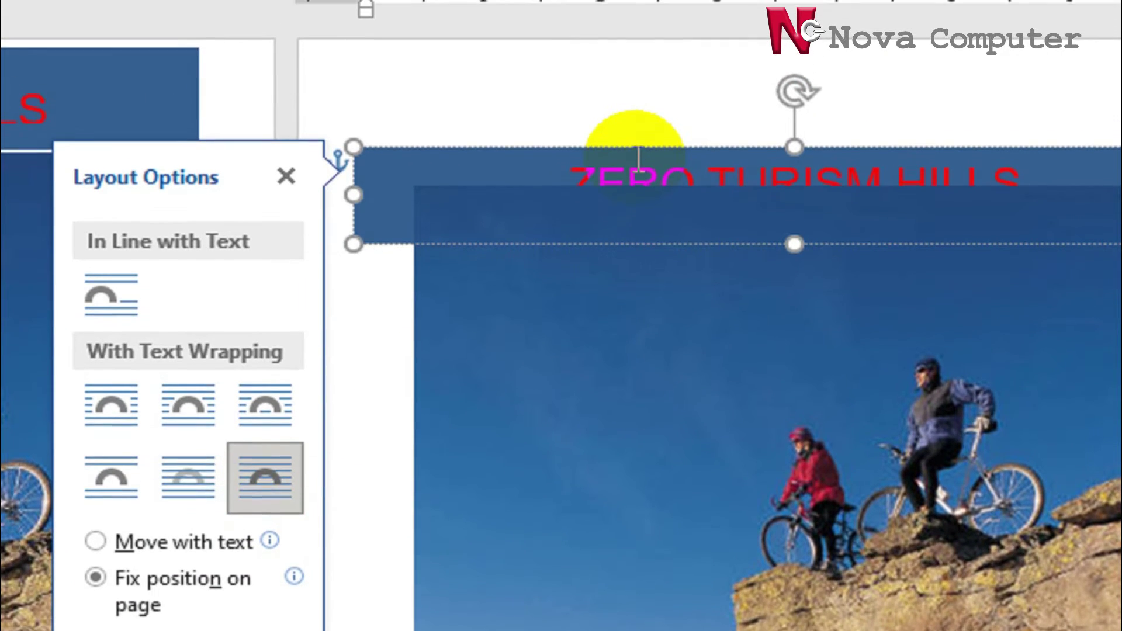
drag(634, 130, 630, 55)
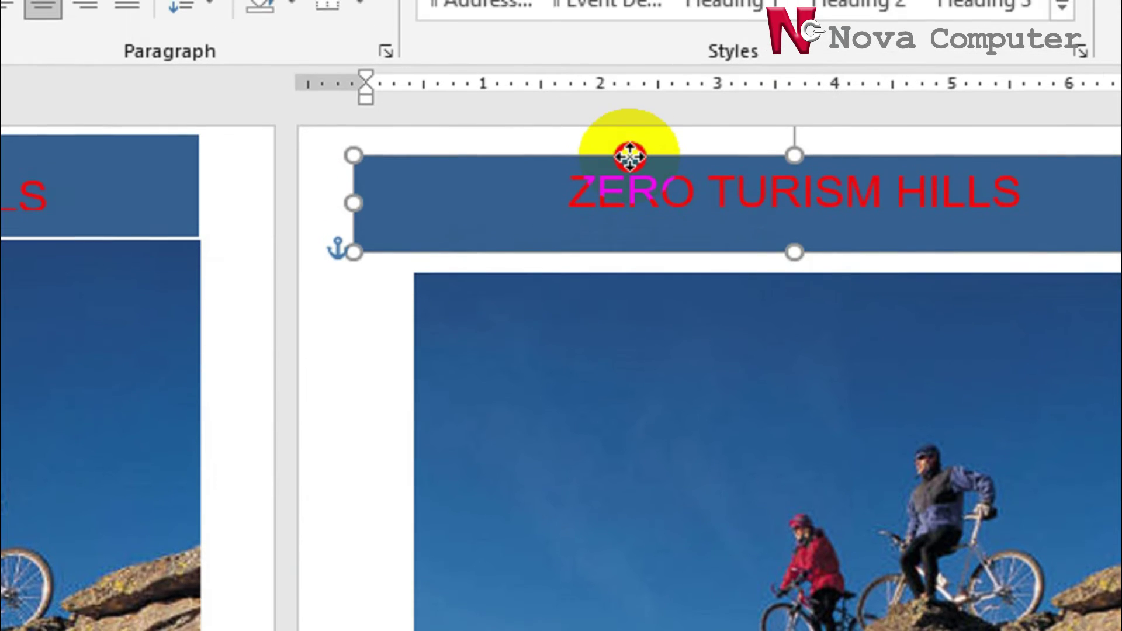
Step: Enlarge the mountain biker picture to the banner's full width and place it just beneath the banner with a narrow gap
click(616, 384)
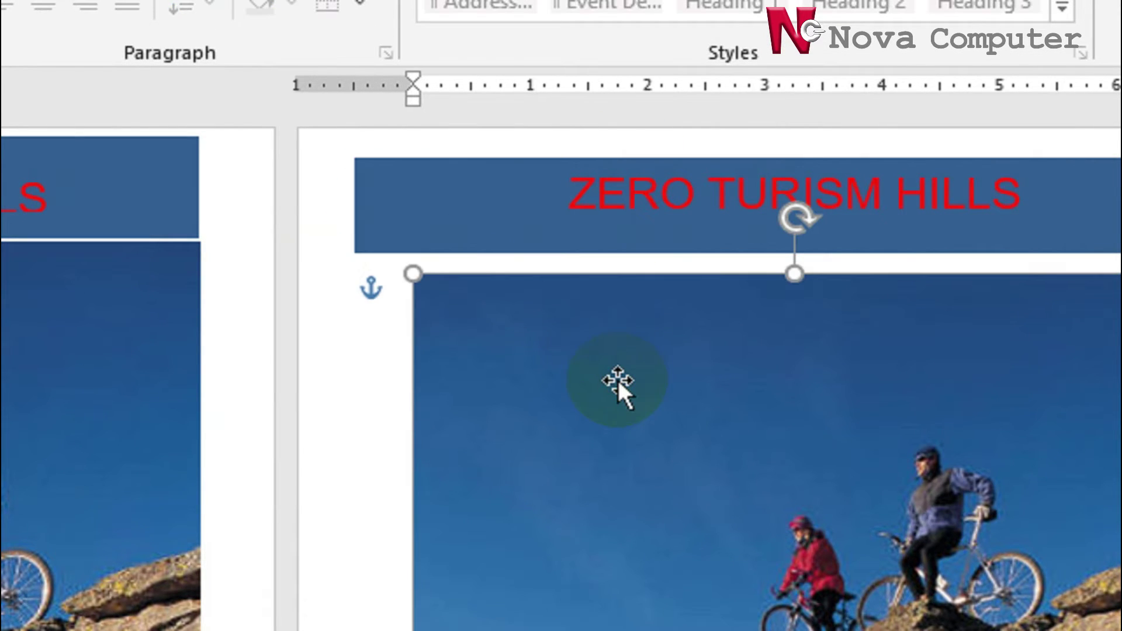
drag(412, 275, 351, 228)
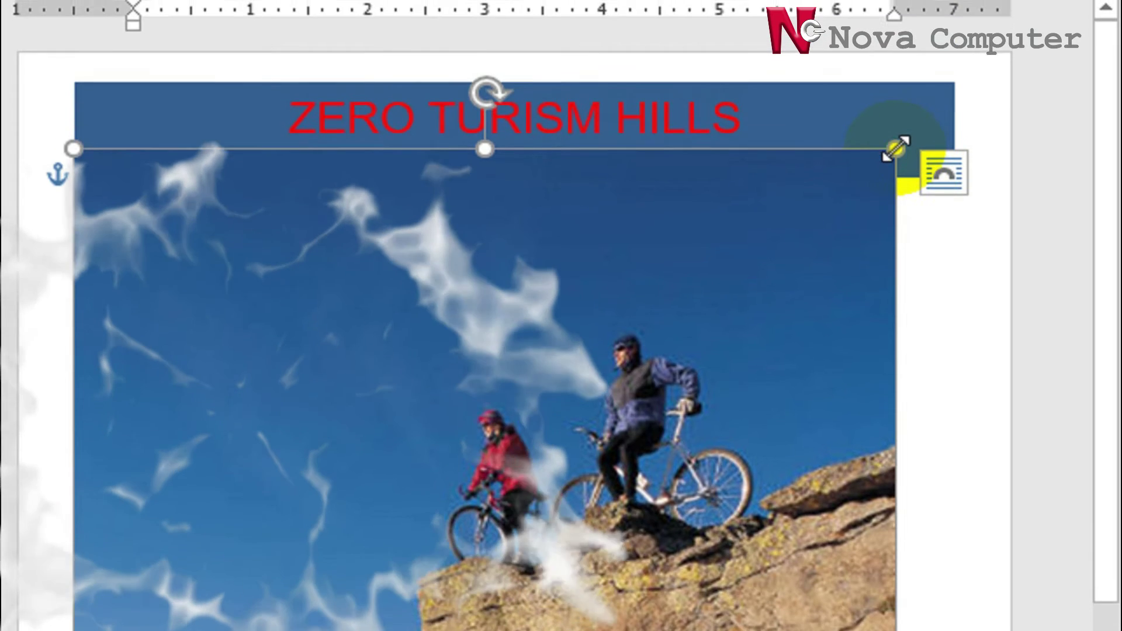
drag(895, 149, 952, 156)
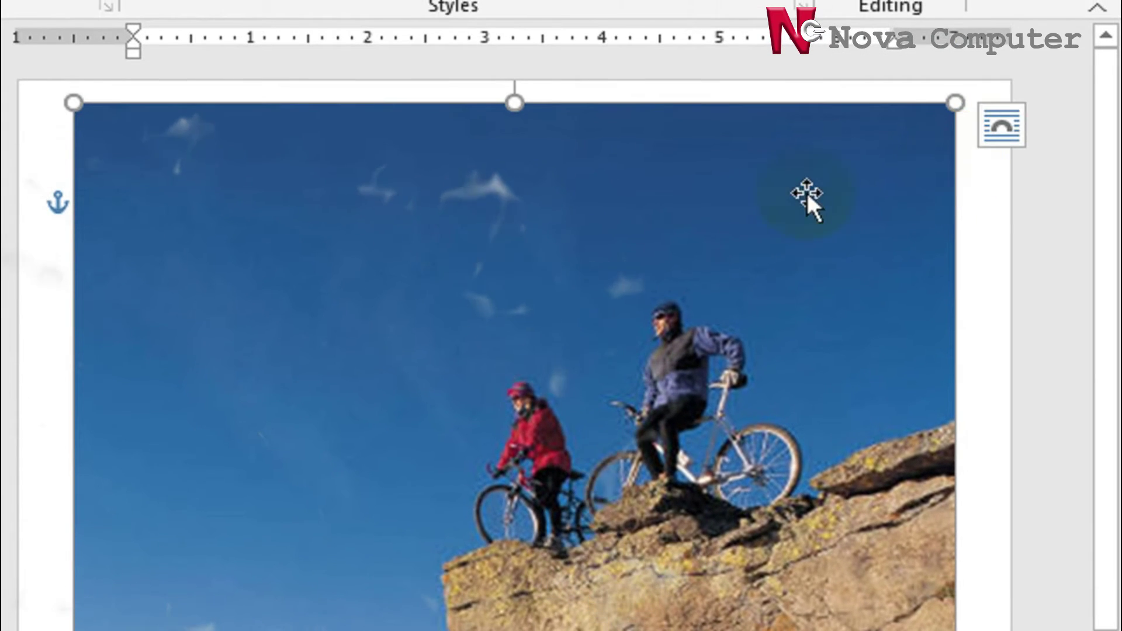
drag(454, 200, 461, 310)
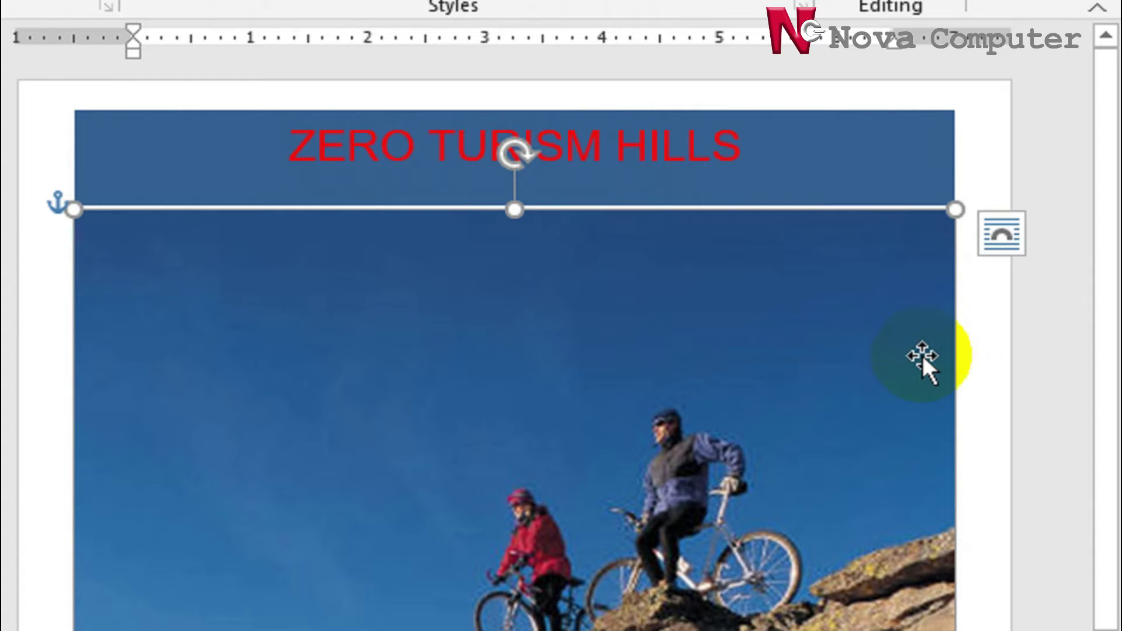
click(1024, 321)
Step: Change the mountain biker picture's text wrapping to Behind Text
scroll(872, 359, down, 6)
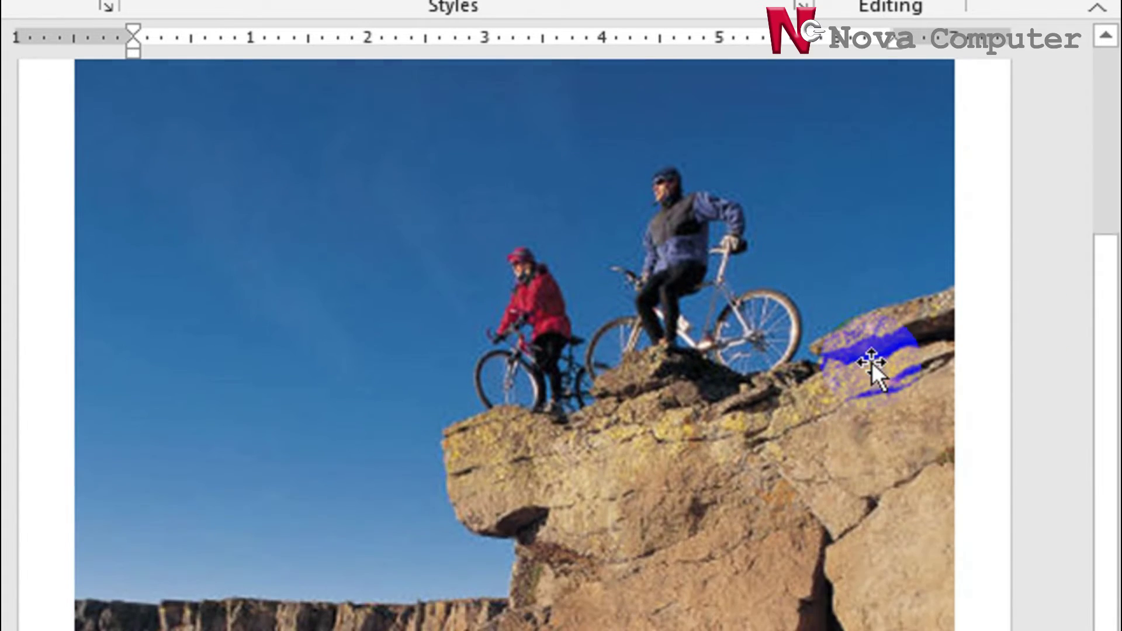
scroll(871, 368, up, 6)
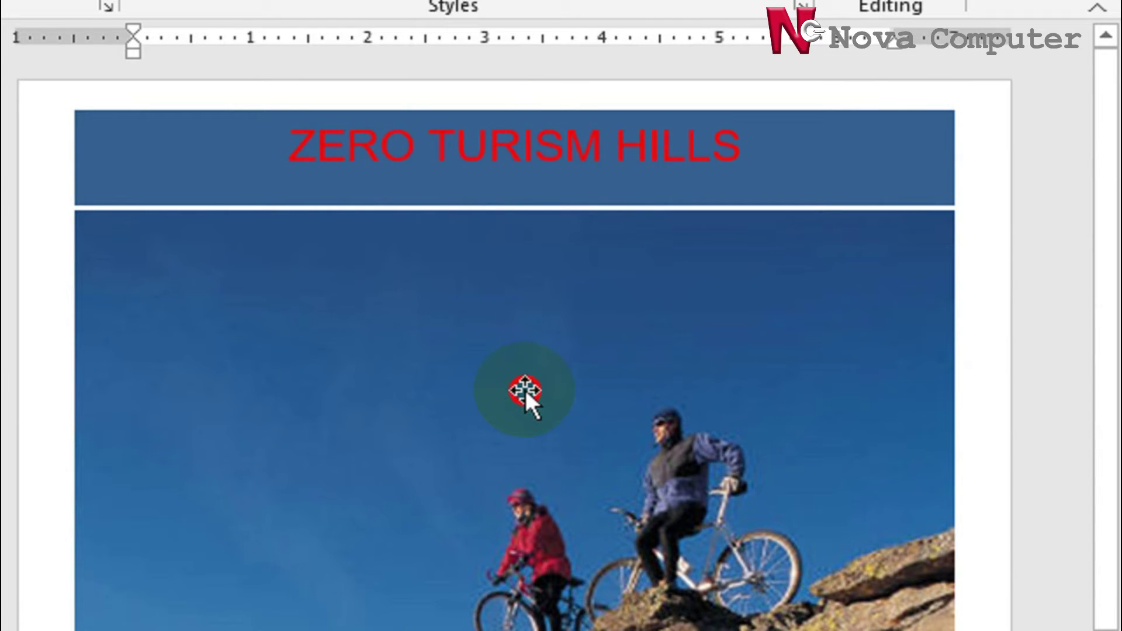
click(525, 391)
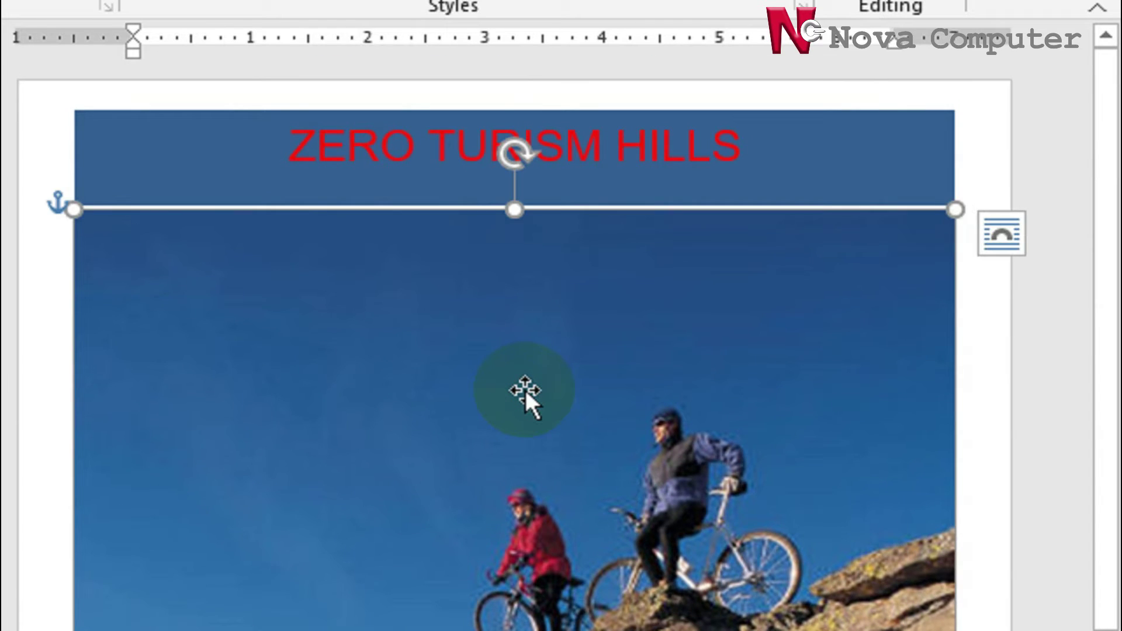
click(1001, 237)
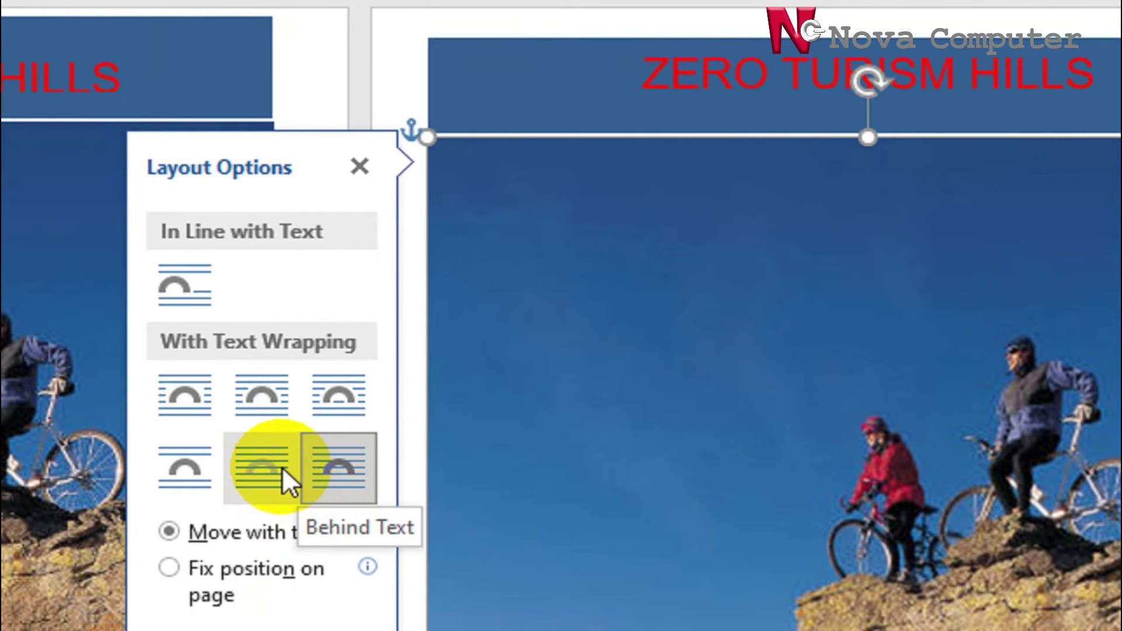
click(282, 468)
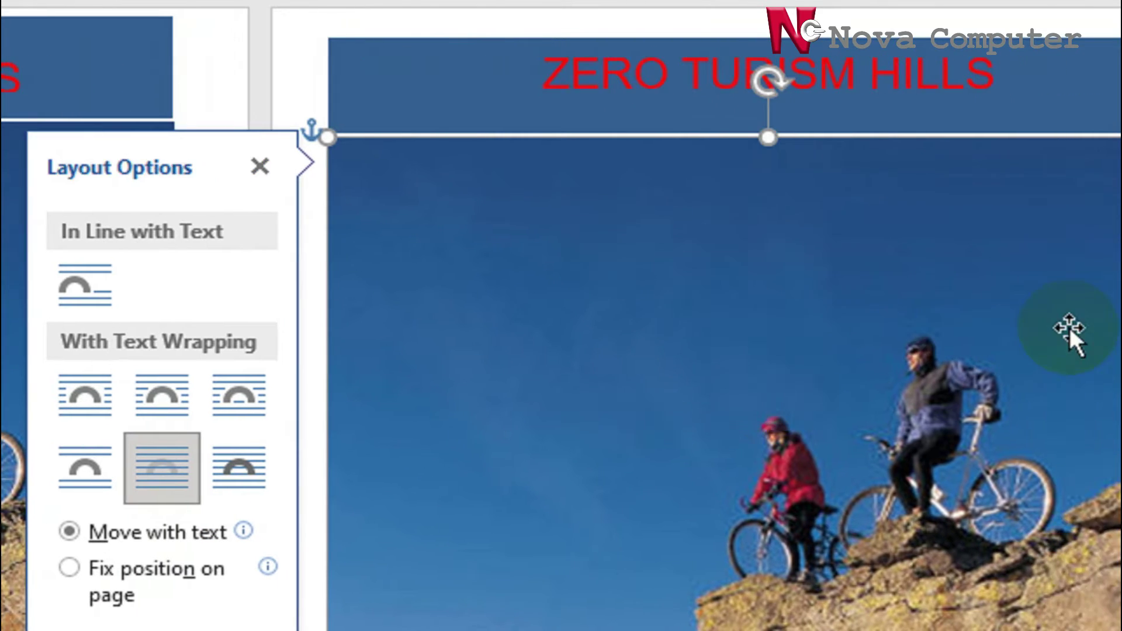
click(993, 296)
click(560, 255)
drag(307, 320, 360, 321)
key(Escape)
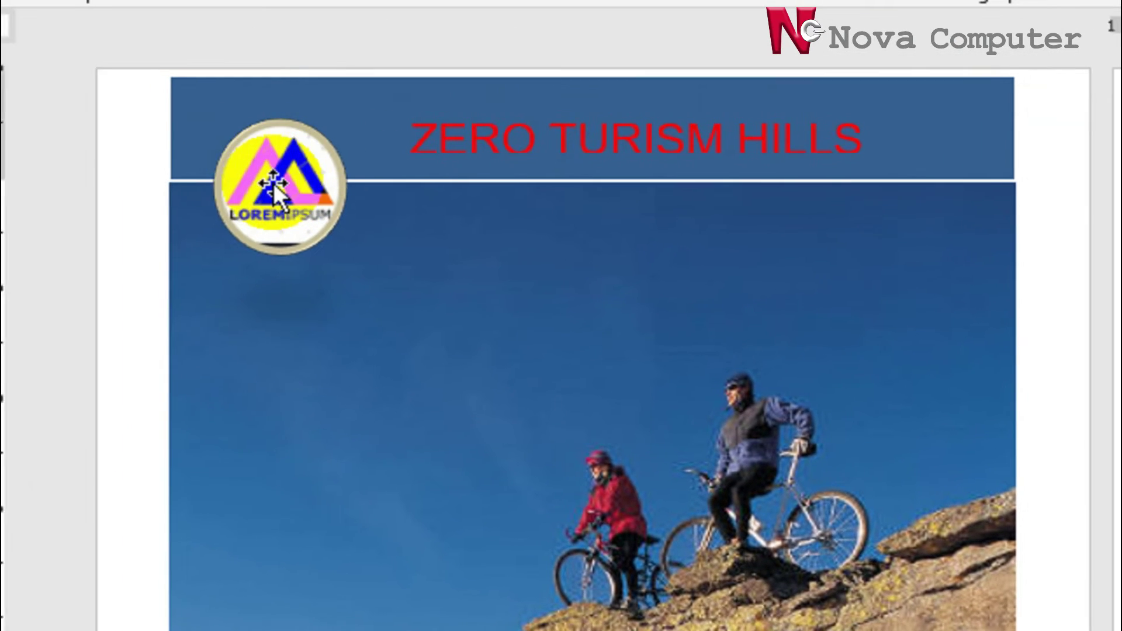
Step: Insert the logo picture lorem ipsam.jpg from the Final project folder with the sample flyer's round logo selected
click(272, 182)
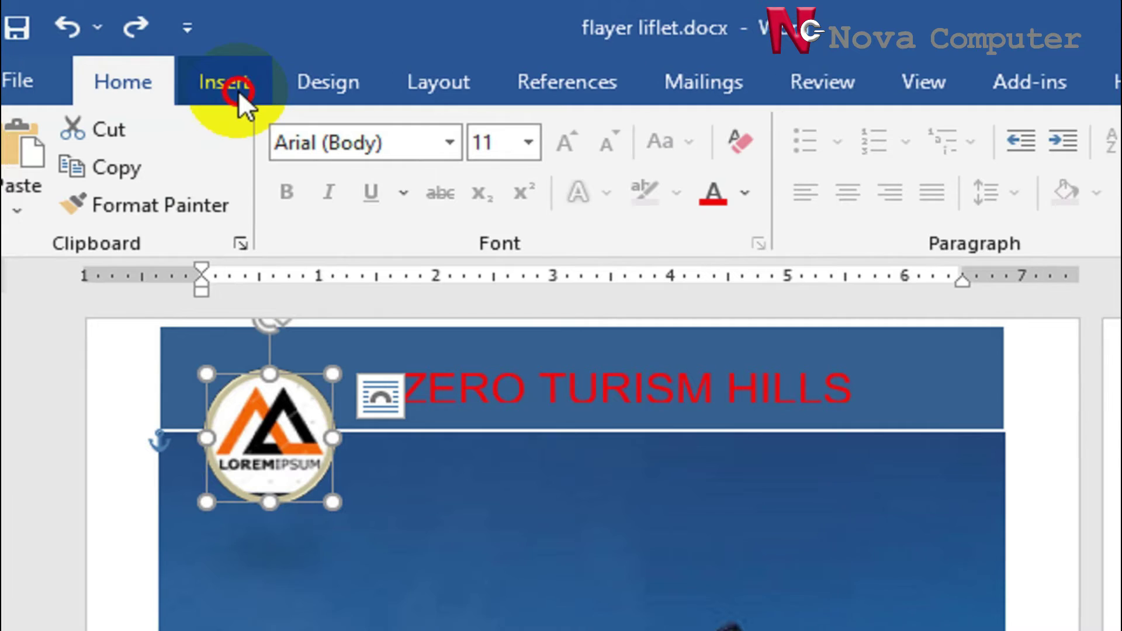
click(238, 90)
click(336, 177)
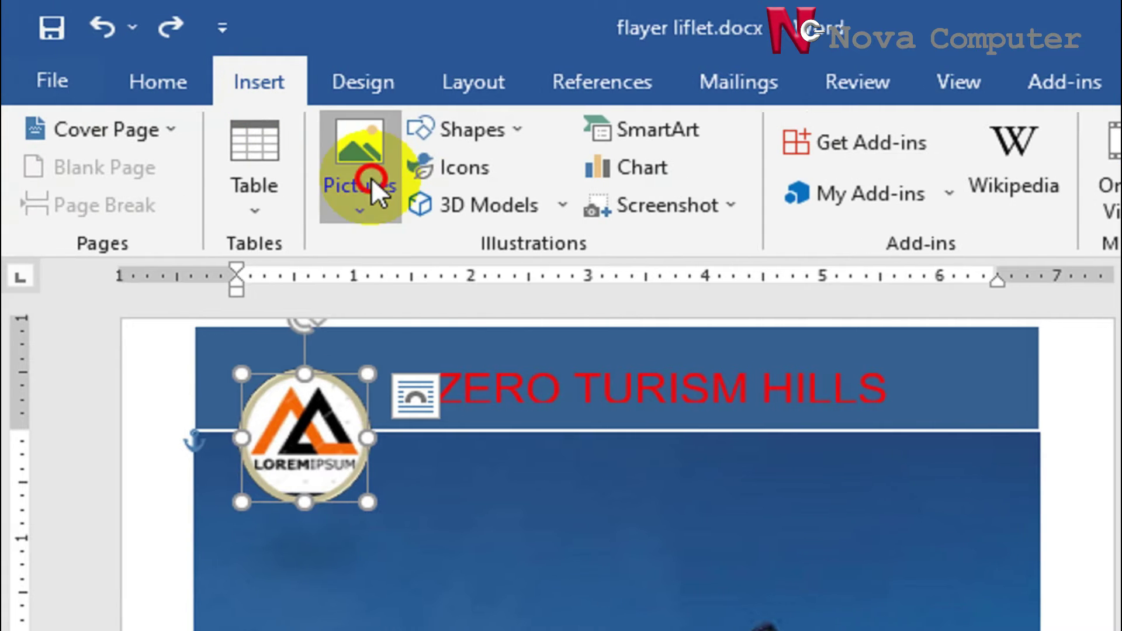
click(415, 284)
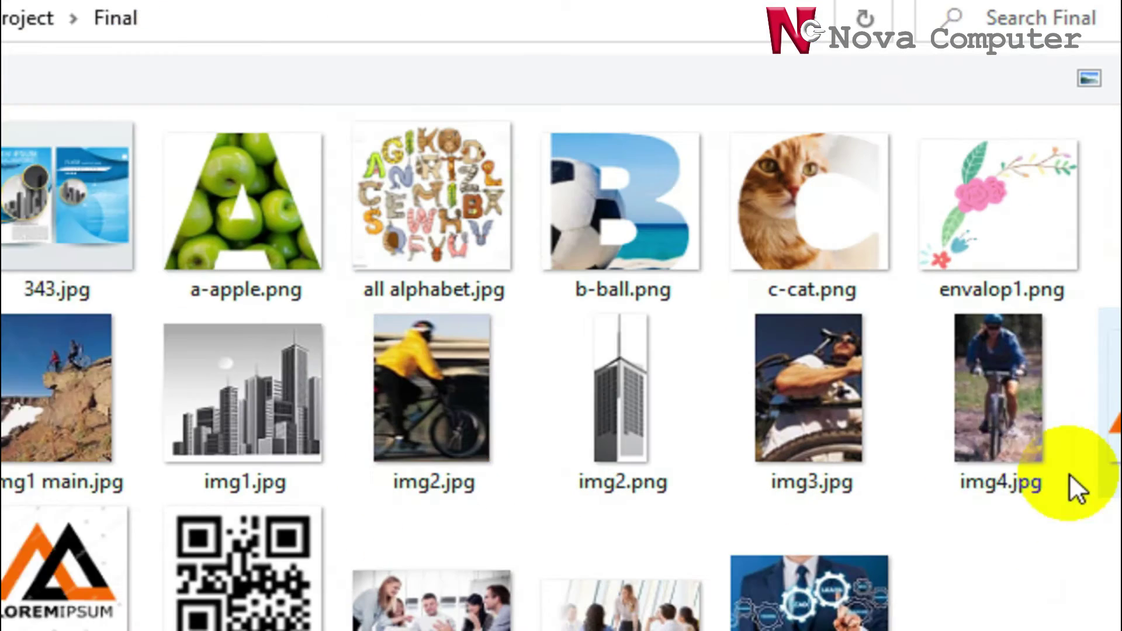
click(949, 408)
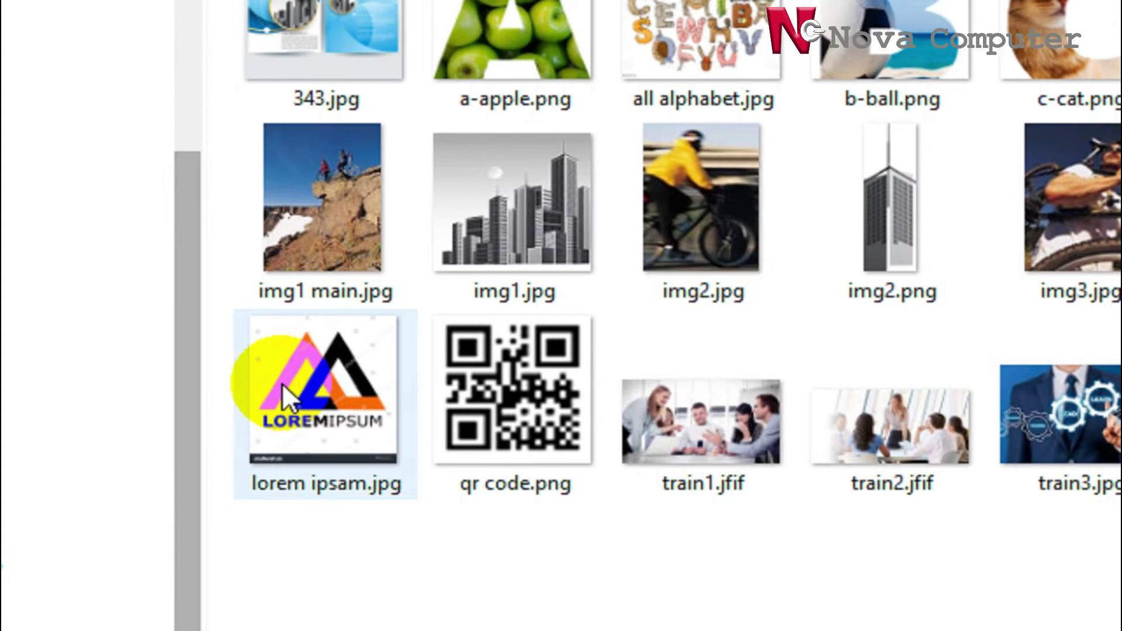
click(282, 383)
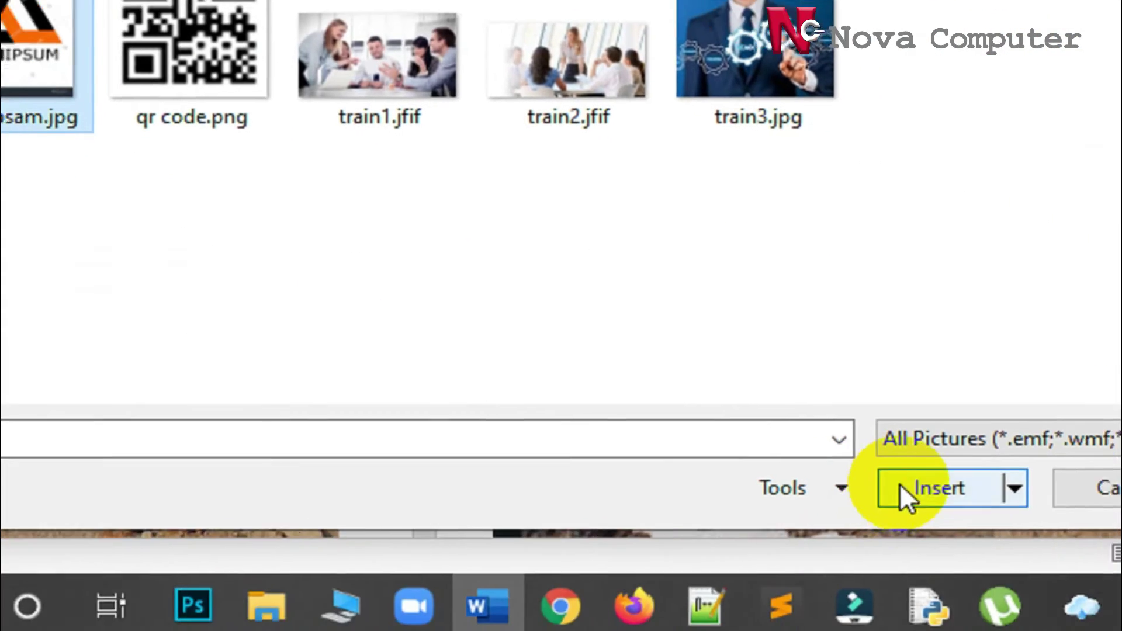
click(1022, 532)
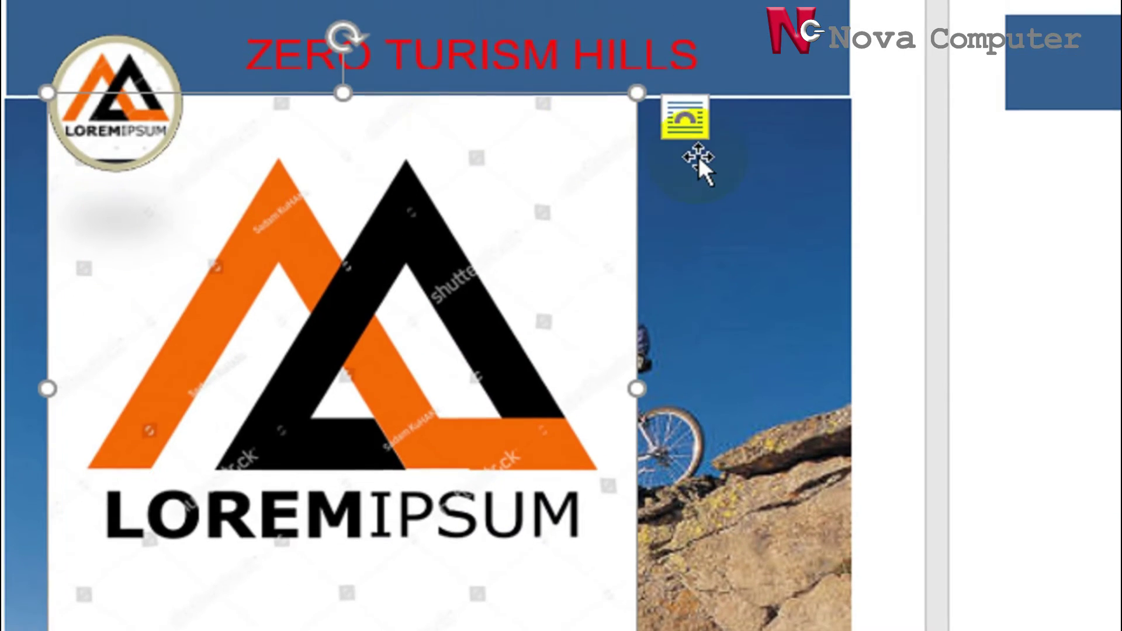
Step: Set the inserted logo picture's text wrapping to In Front of Text
click(685, 60)
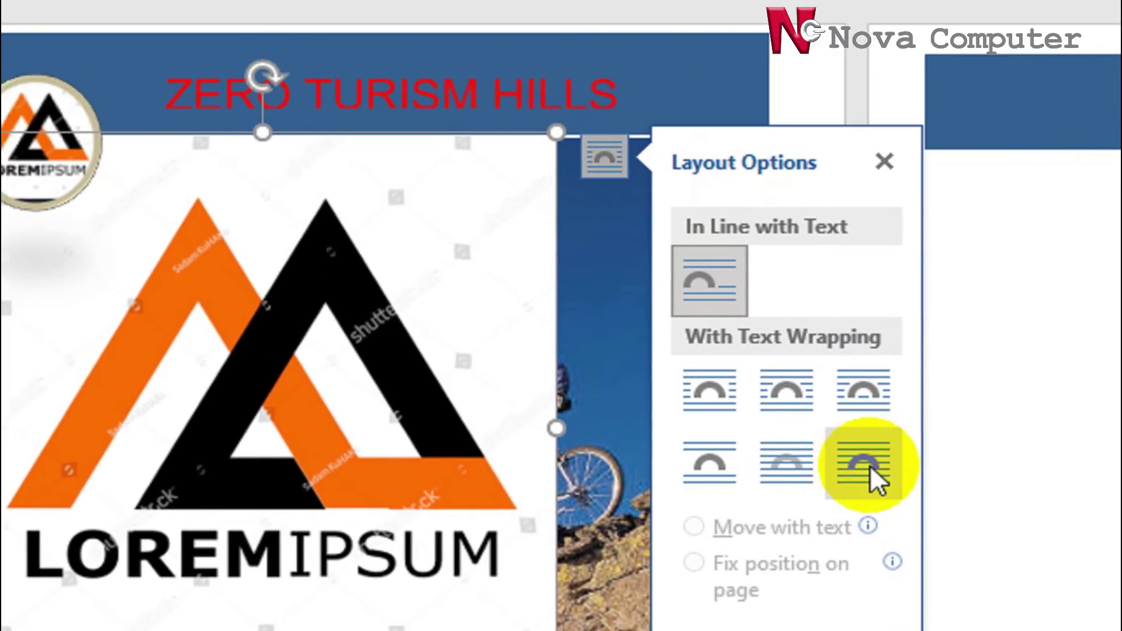
click(869, 467)
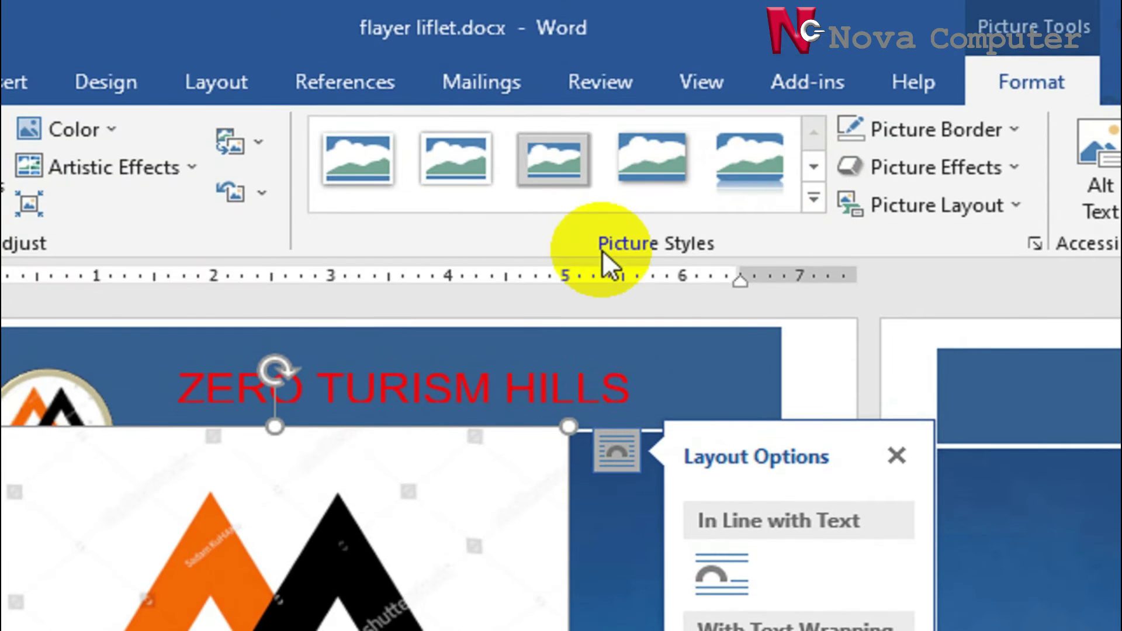
Step: Apply the Metal Oval picture style to the logo and give it a dark tan border
click(813, 198)
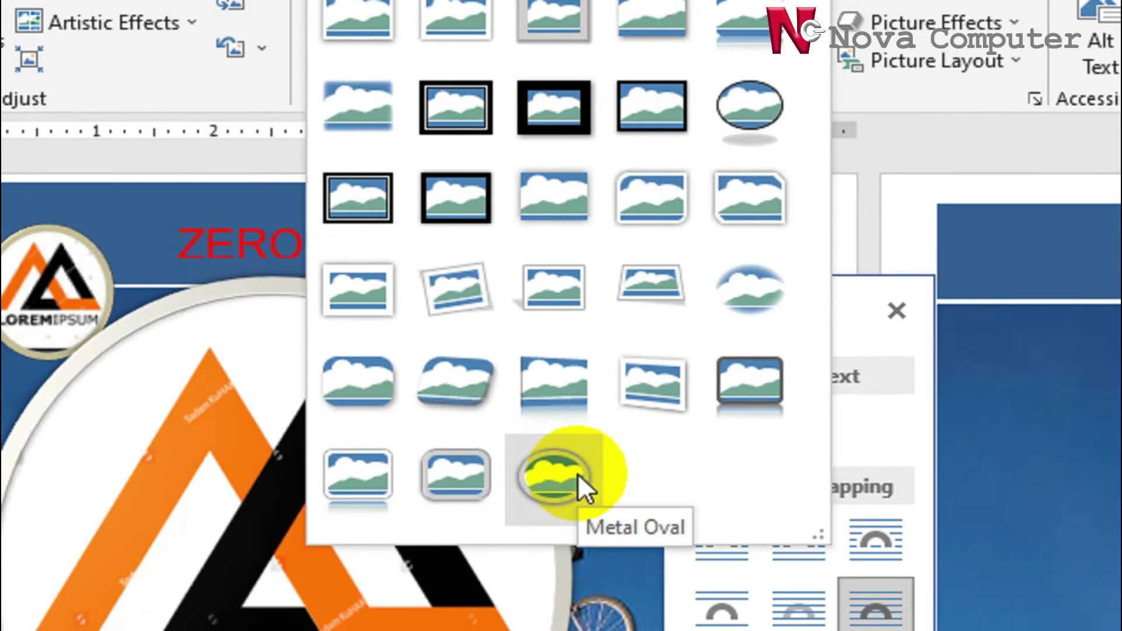
click(577, 518)
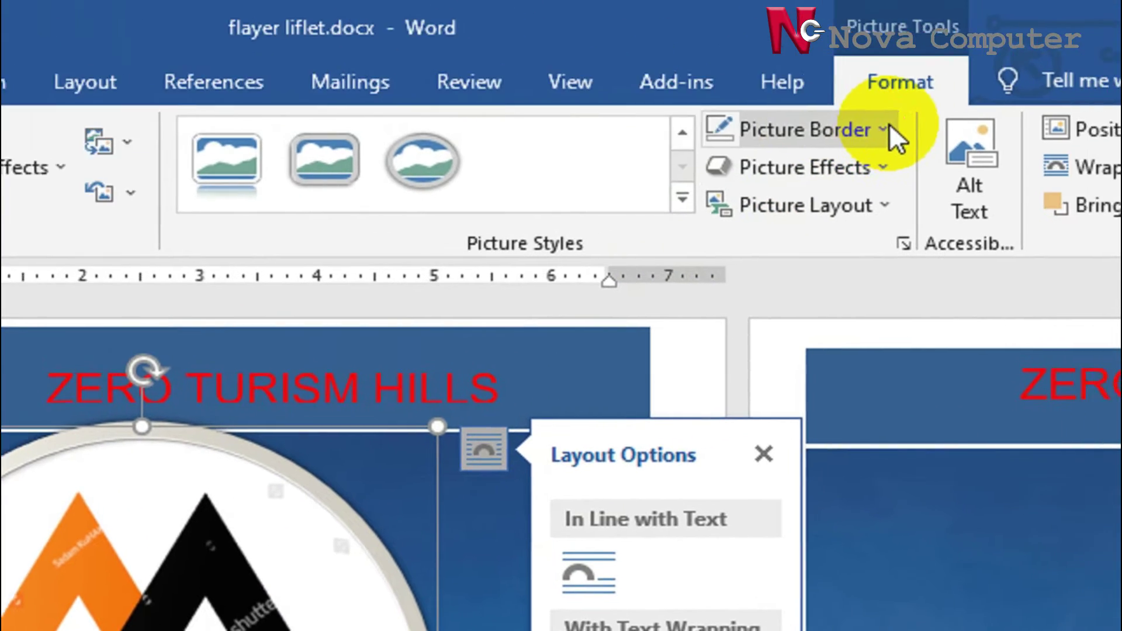
click(921, 76)
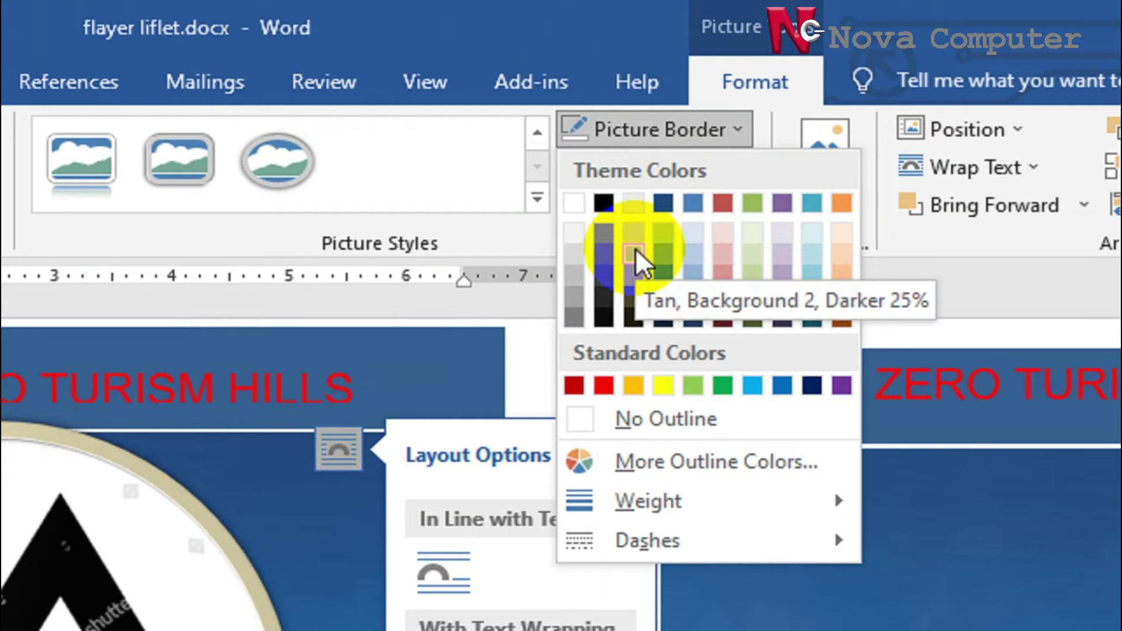
click(632, 282)
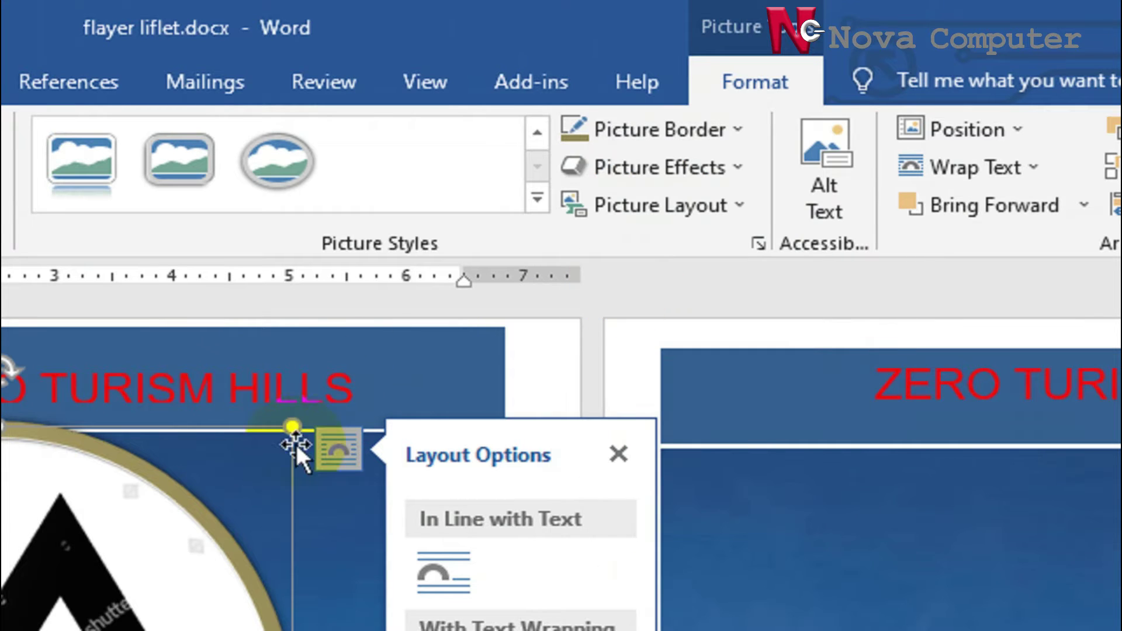
Step: Shrink the oval logo and place it on the new page, overlapping the left end of the banner and the picture beneath
drag(299, 424, 262, 481)
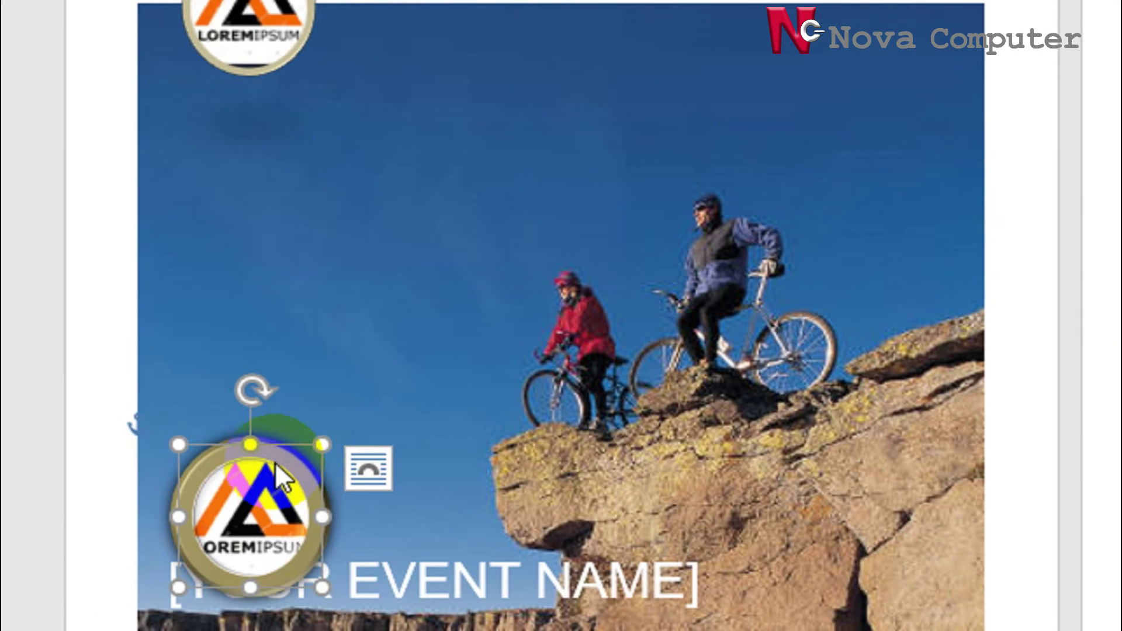
click(345, 466)
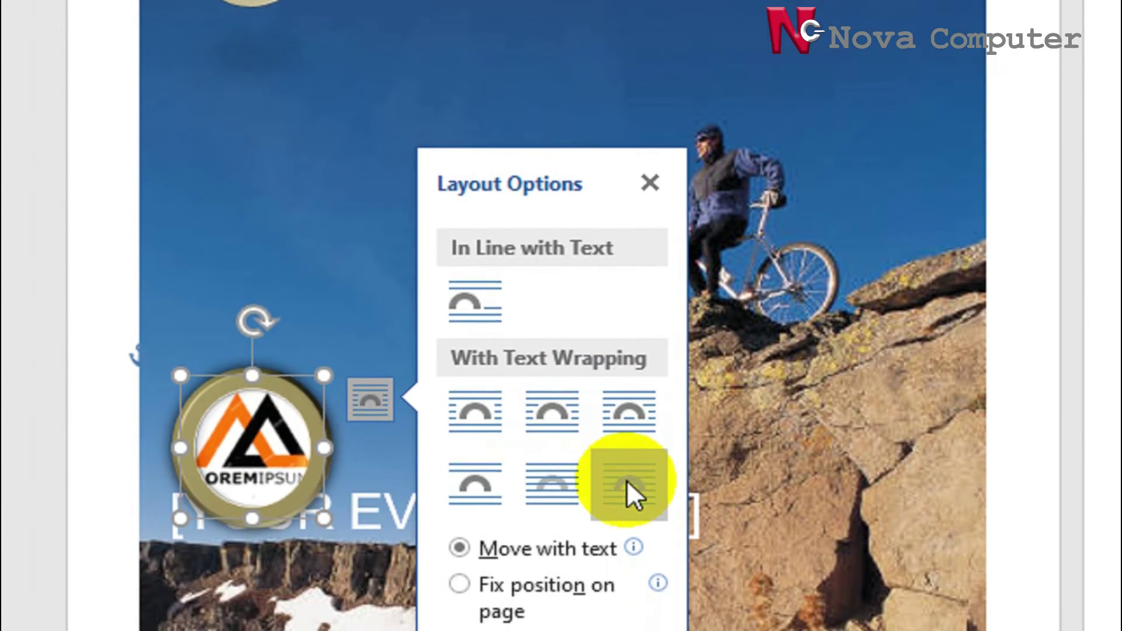
drag(273, 408, 1121, 0)
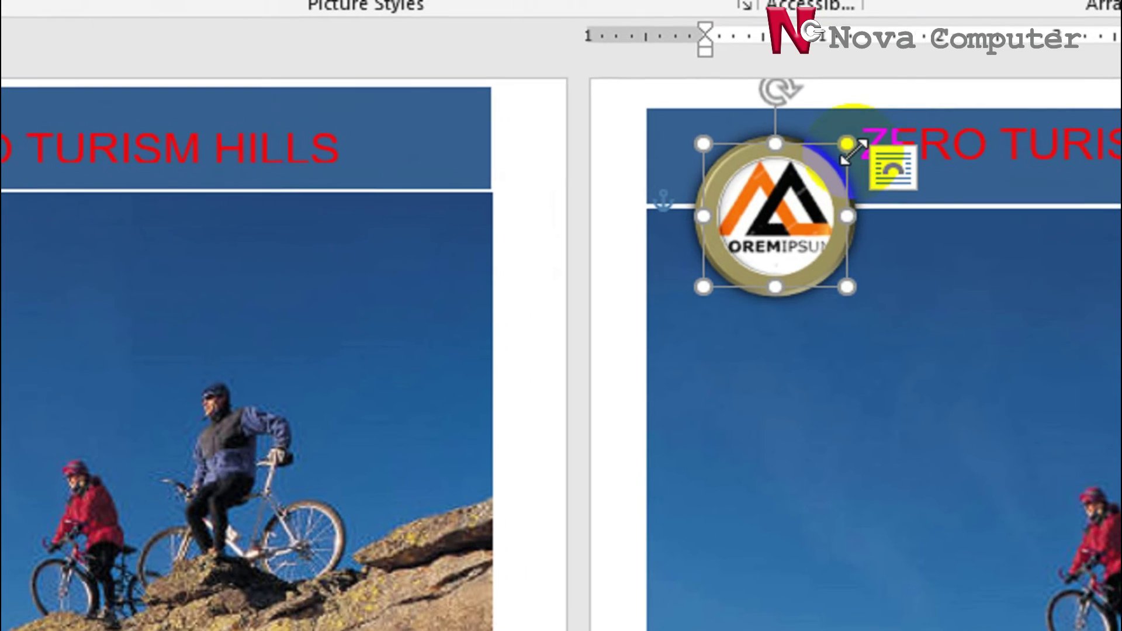
drag(903, 123, 891, 147)
drag(828, 176, 821, 191)
drag(772, 225, 761, 208)
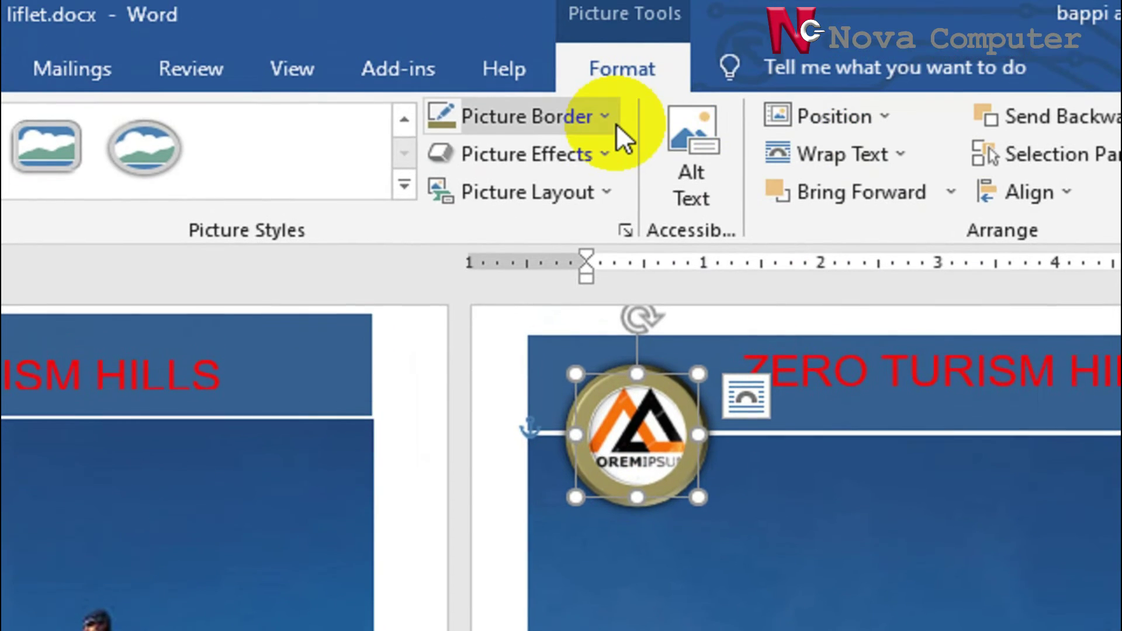
Step: Set the logo's border weight to 2¼ pt and its color to Tan, Background 2, Darker 25%
click(633, 36)
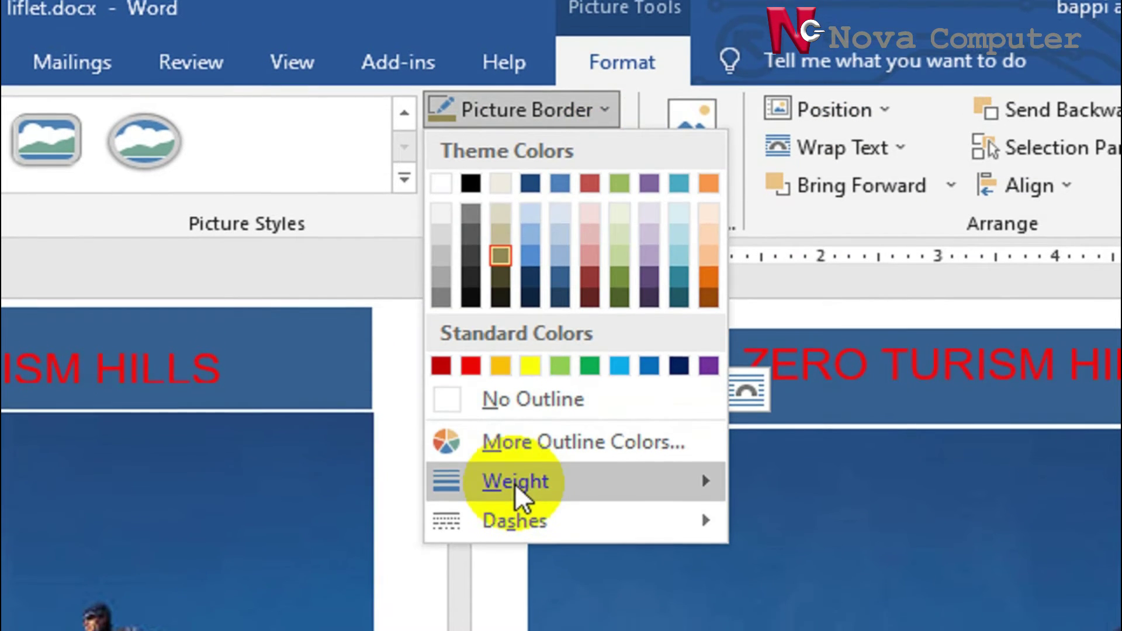
mouse_move(518, 502)
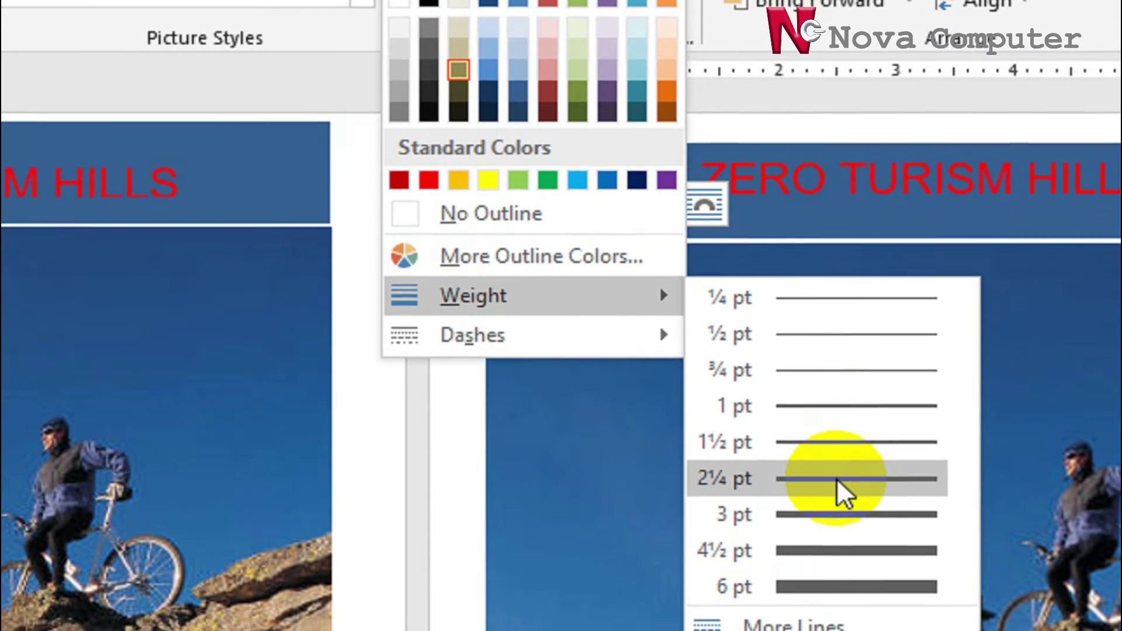
click(837, 495)
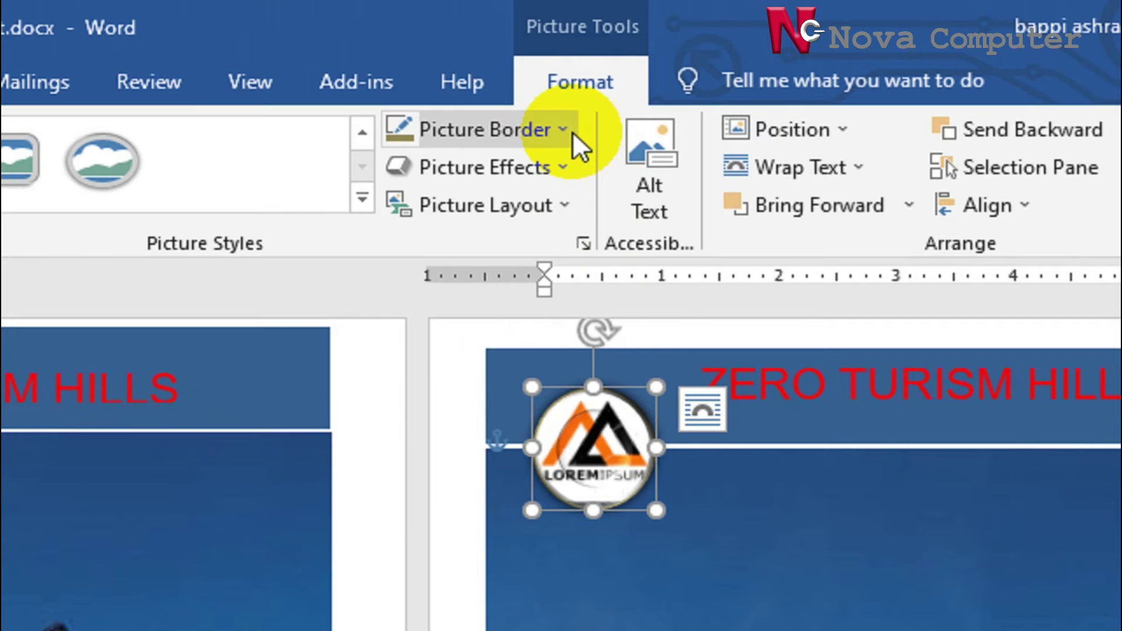
click(563, 74)
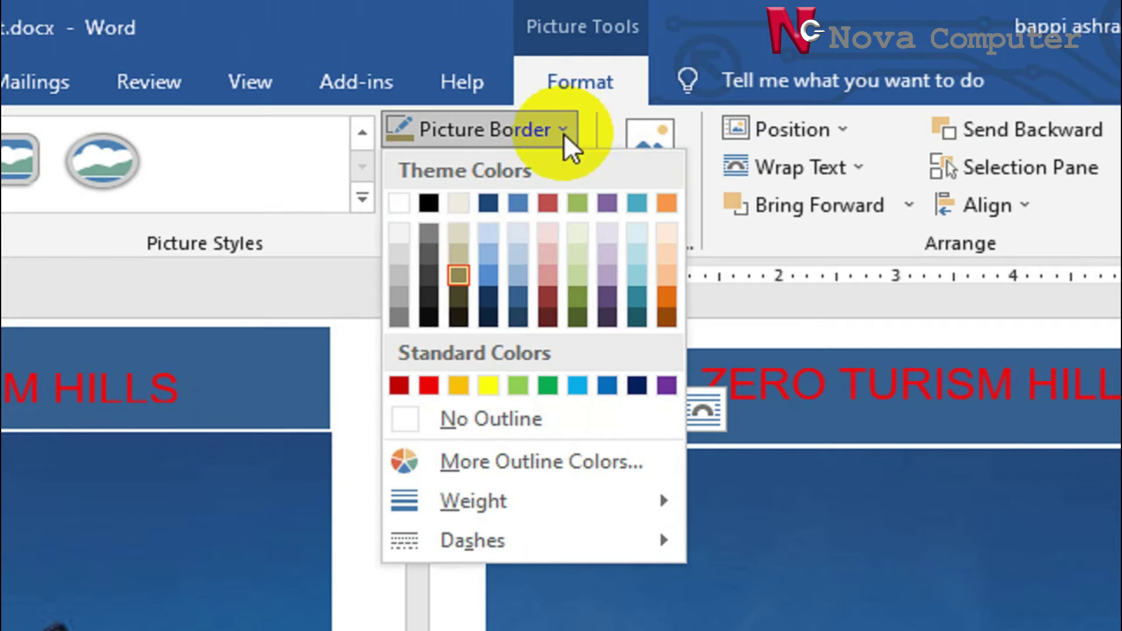
click(455, 260)
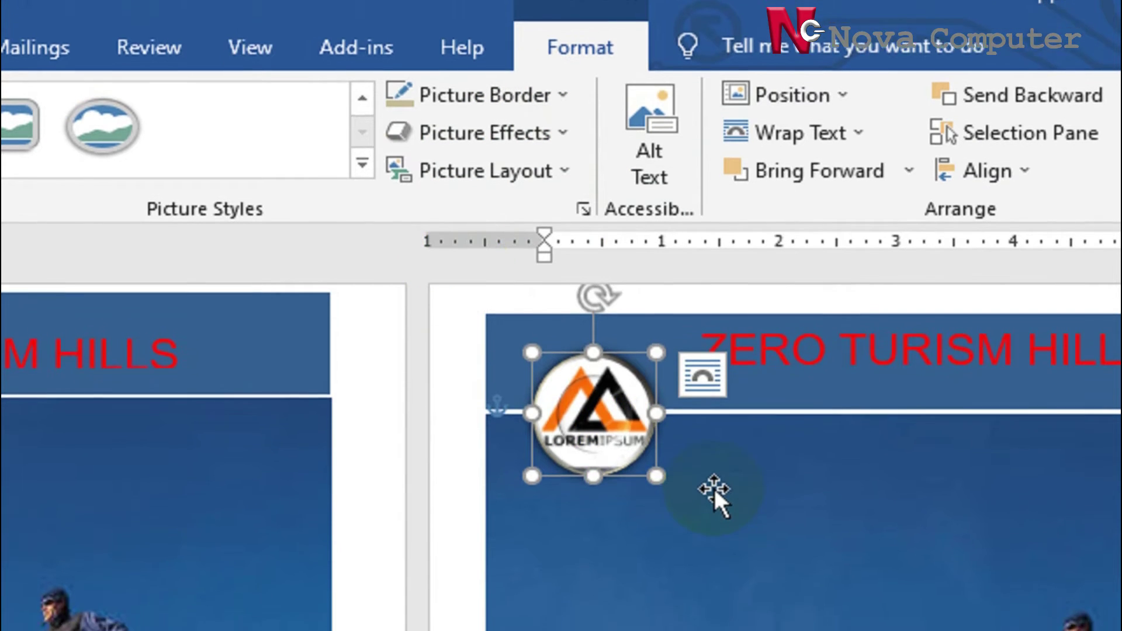
click(714, 529)
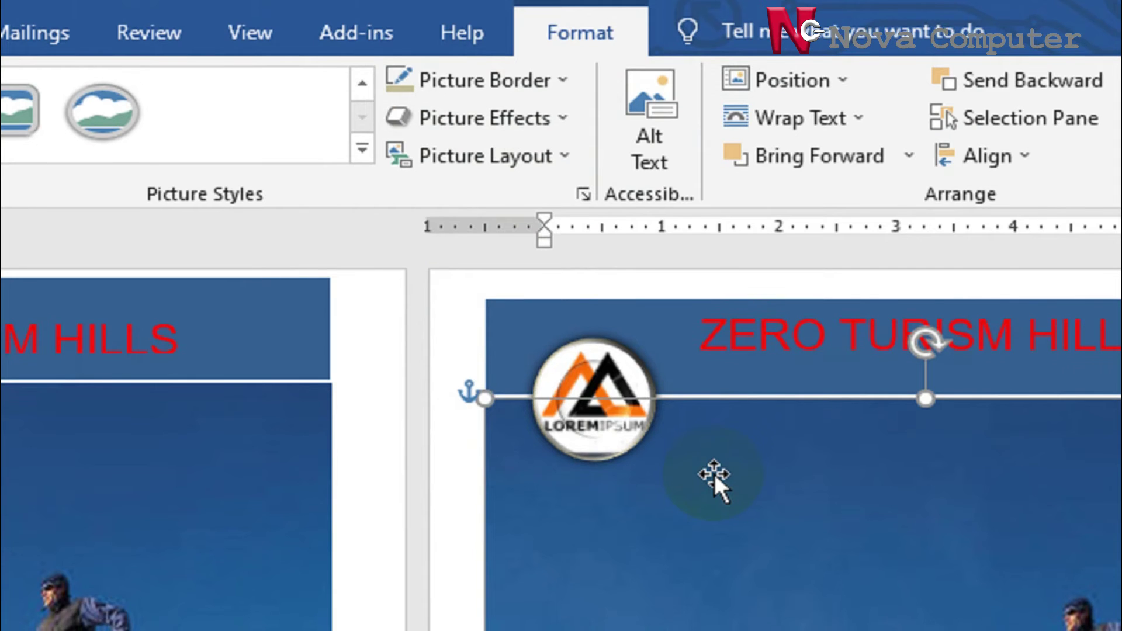
Step: Set the logo's border weight to 3 pt and insert spaces before the banner title to shift it slightly away from the logo
click(597, 353)
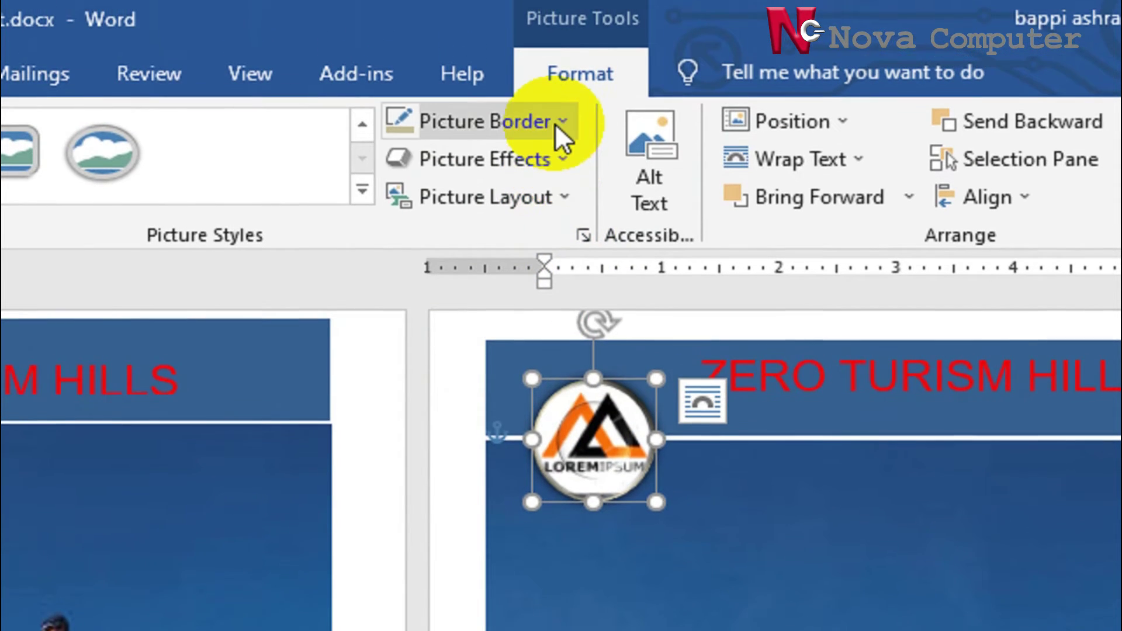
click(555, 80)
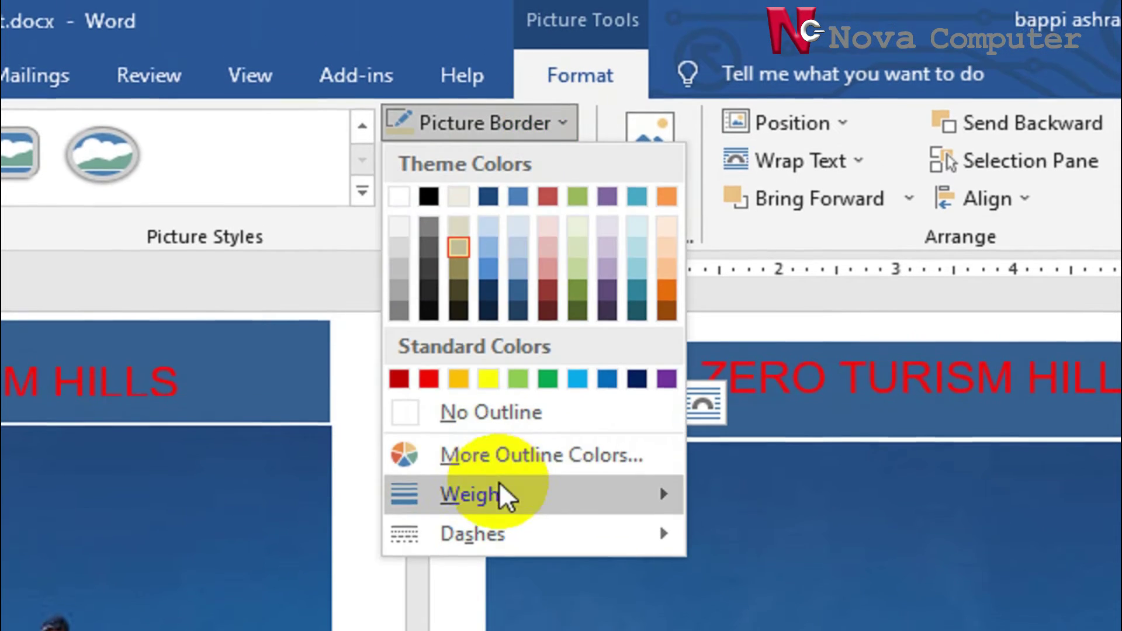
mouse_move(606, 489)
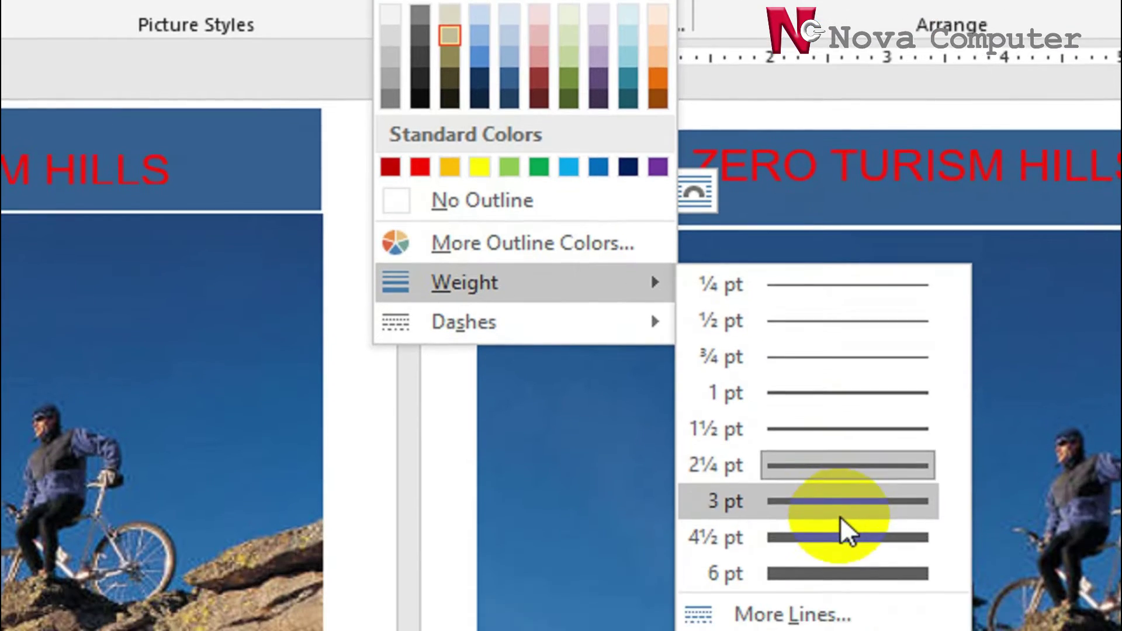
click(839, 492)
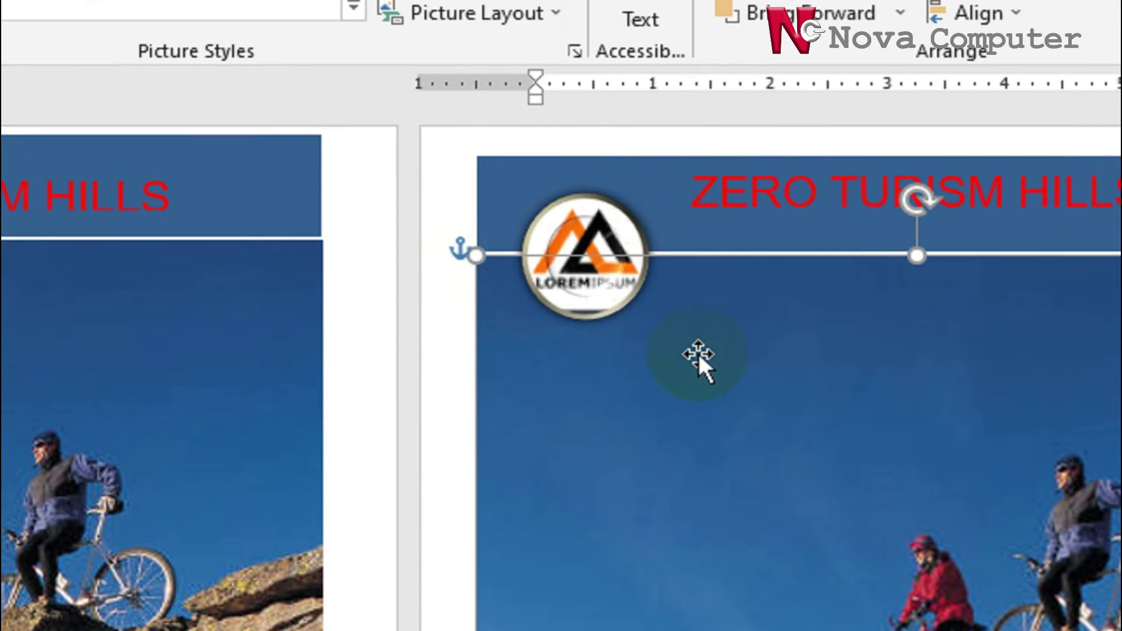
click(596, 236)
click(704, 185)
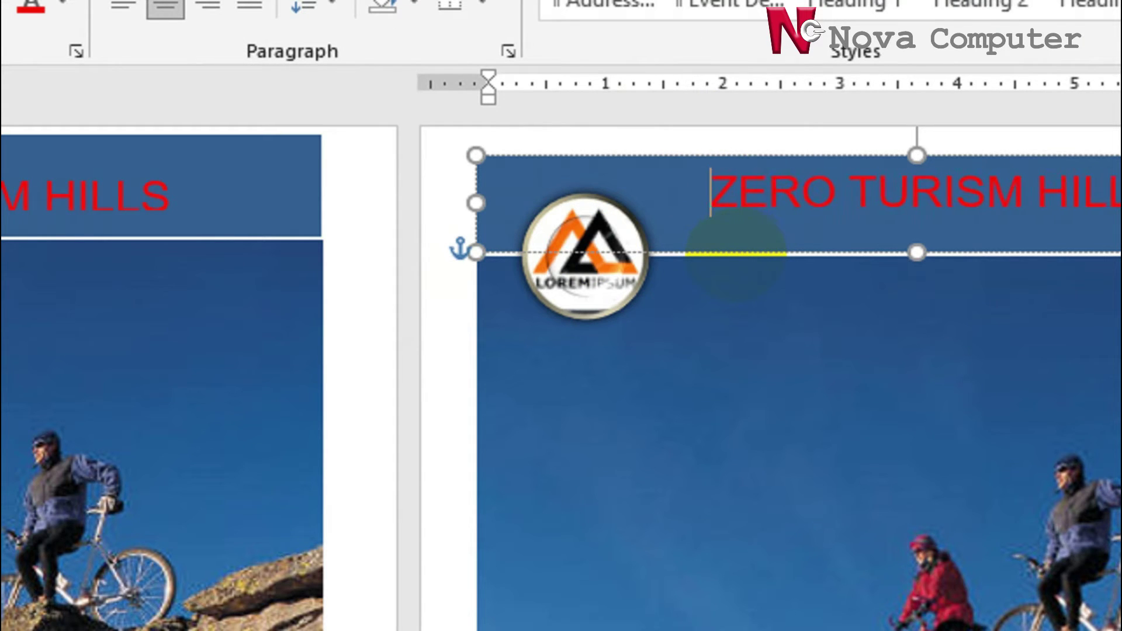
Step: Draw a wide, low text box across the new page's mountain biker picture and place it just below the bikers
scroll(745, 257, down, 2)
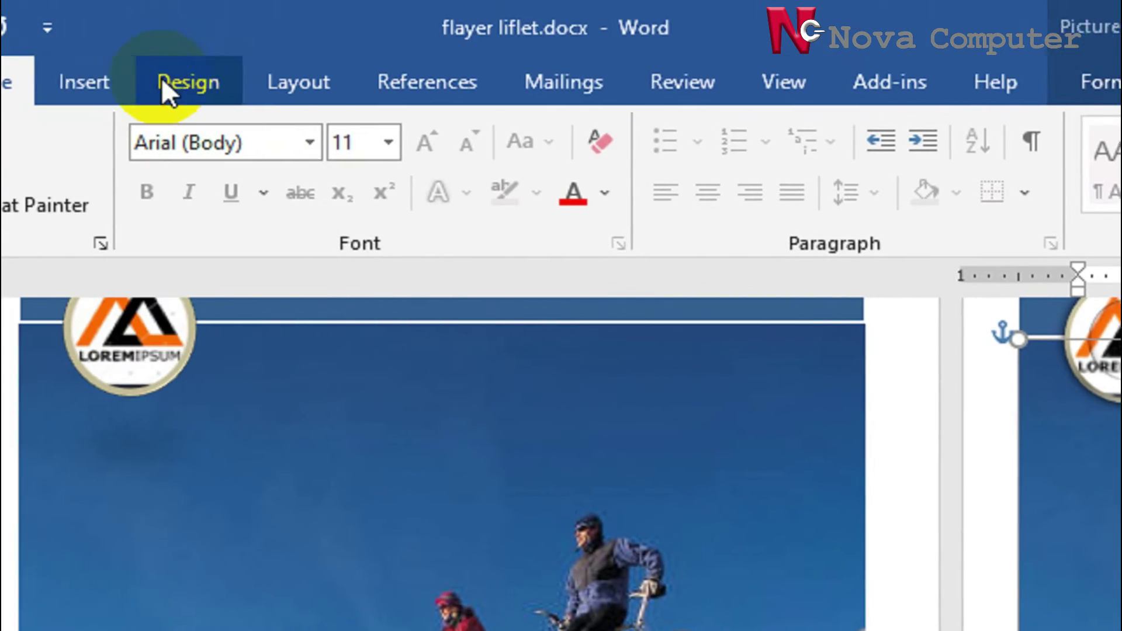
click(221, 90)
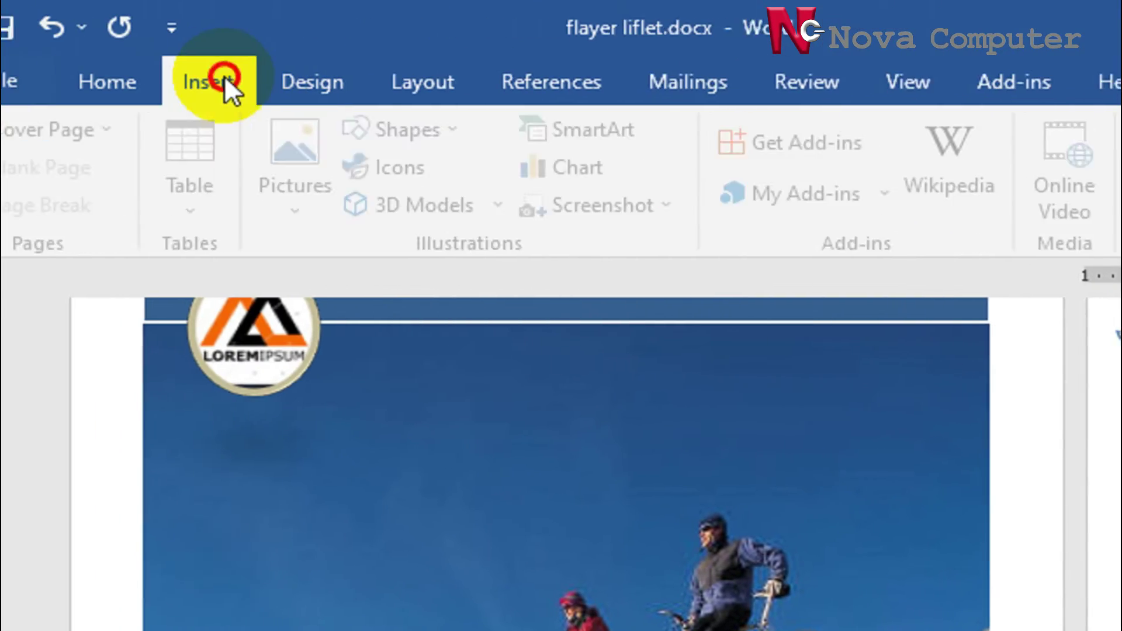
click(466, 129)
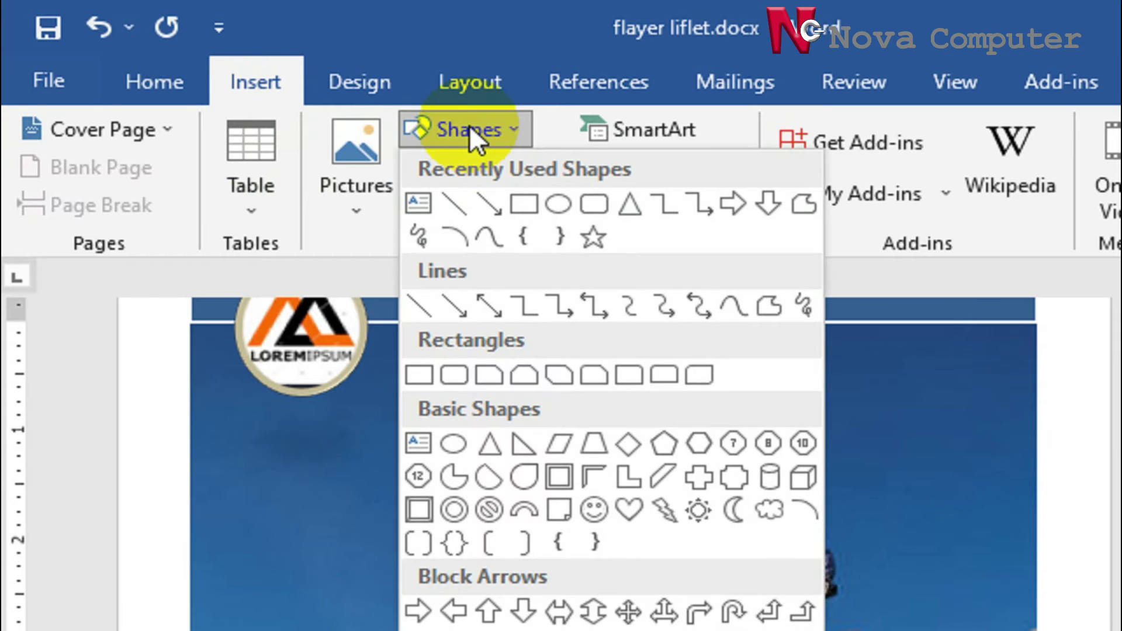
click(419, 207)
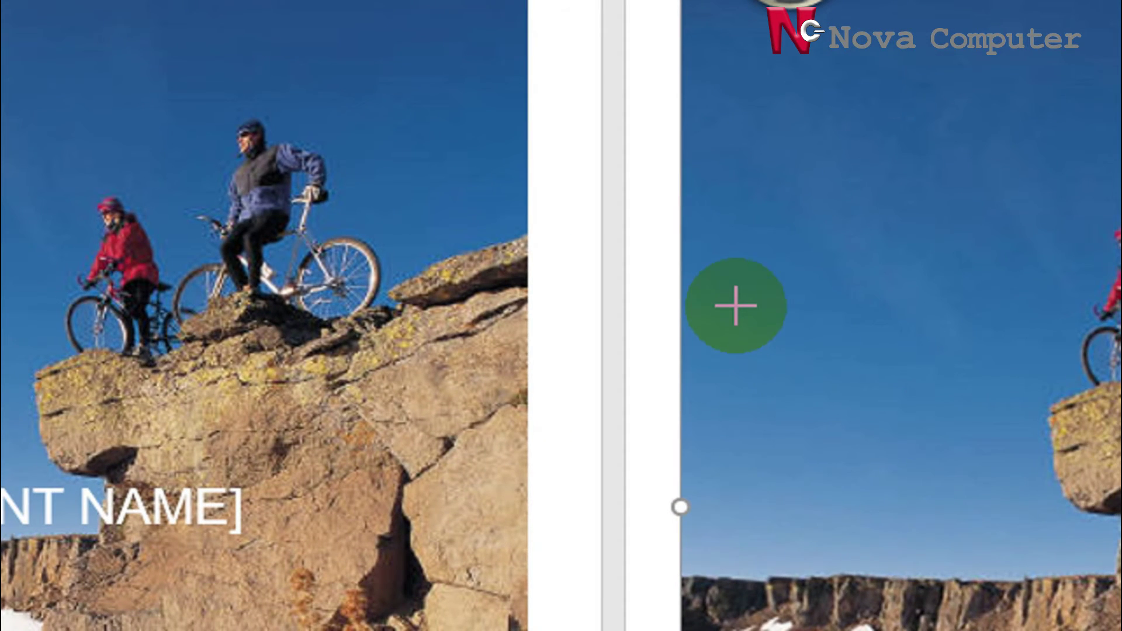
drag(734, 306, 1121, 457)
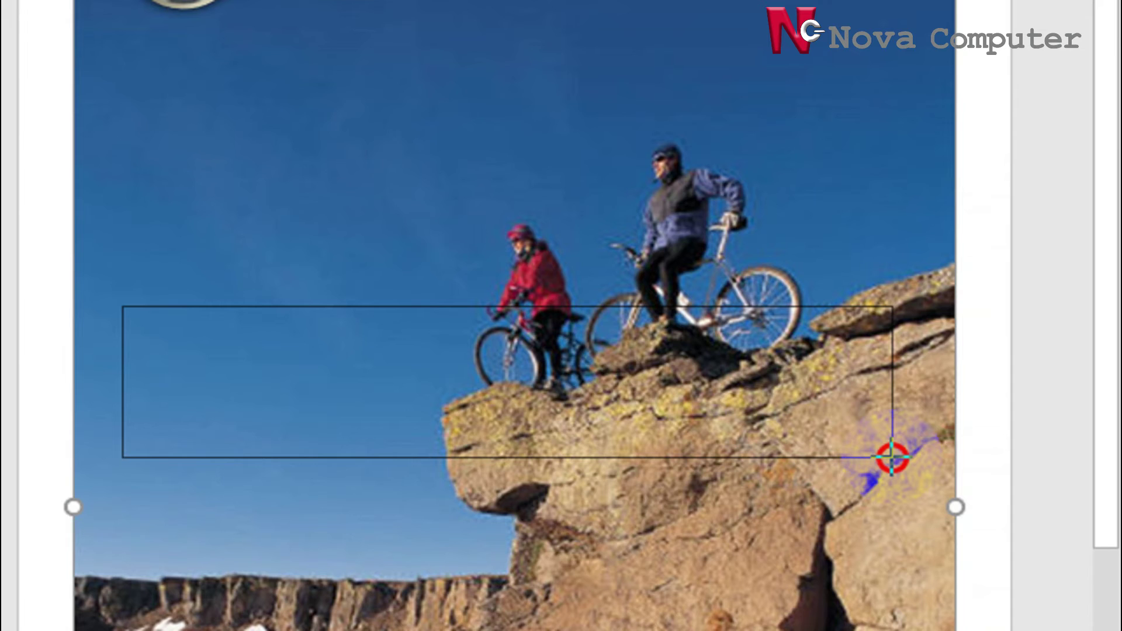
drag(891, 458, 875, 428)
drag(571, 307, 542, 415)
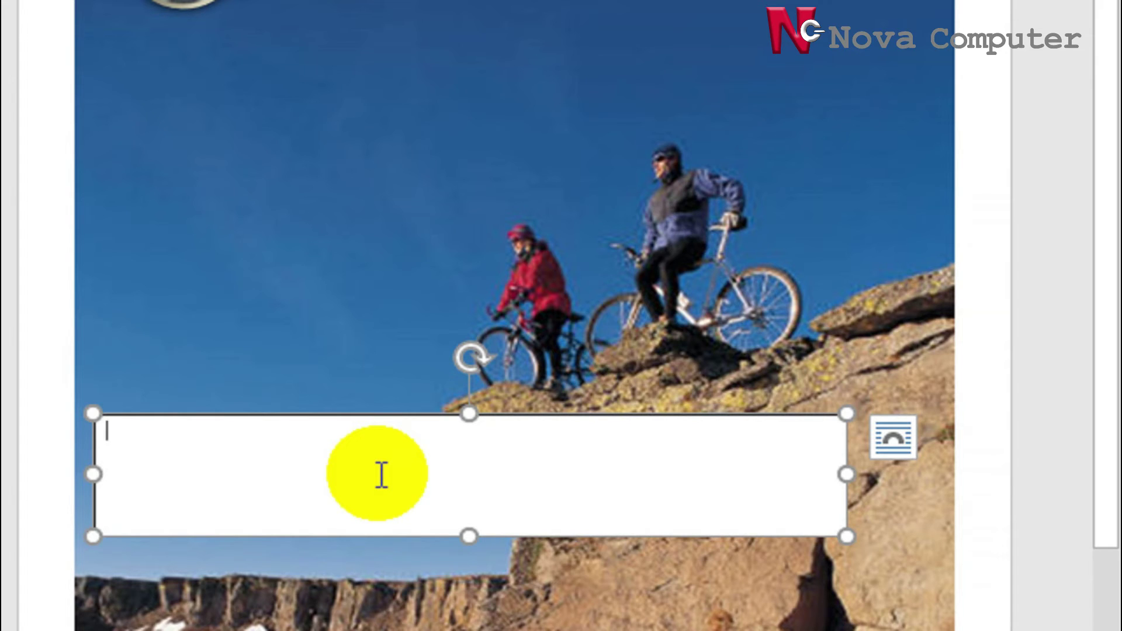
Step: Enter "[ Your EVent Name]" in the text box and set its font size to 36
text(d)
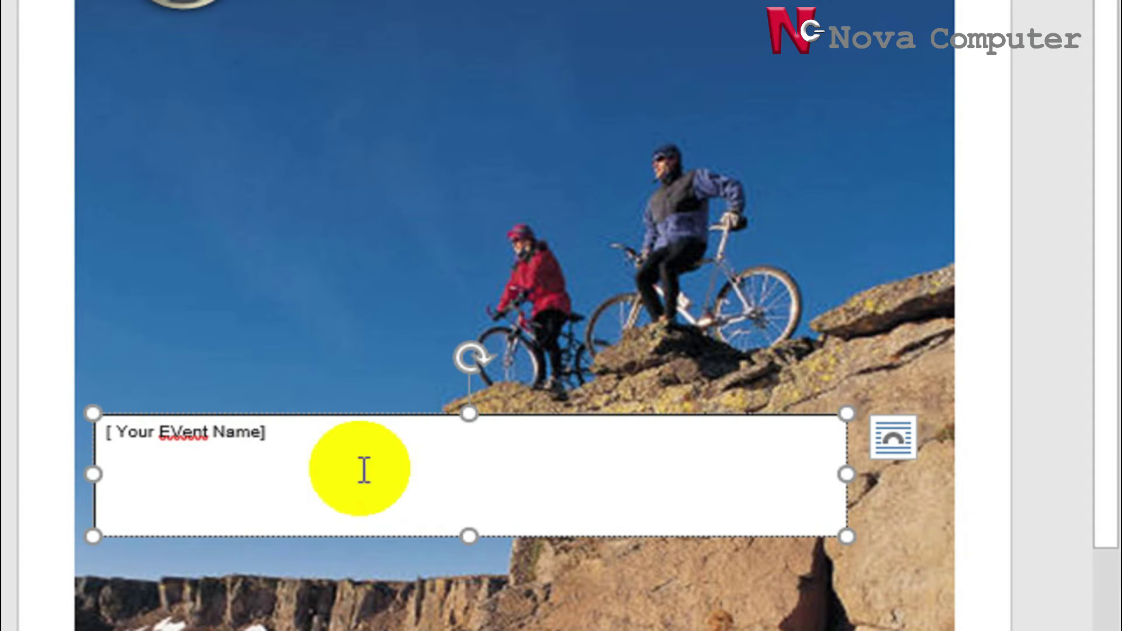
click(236, 432)
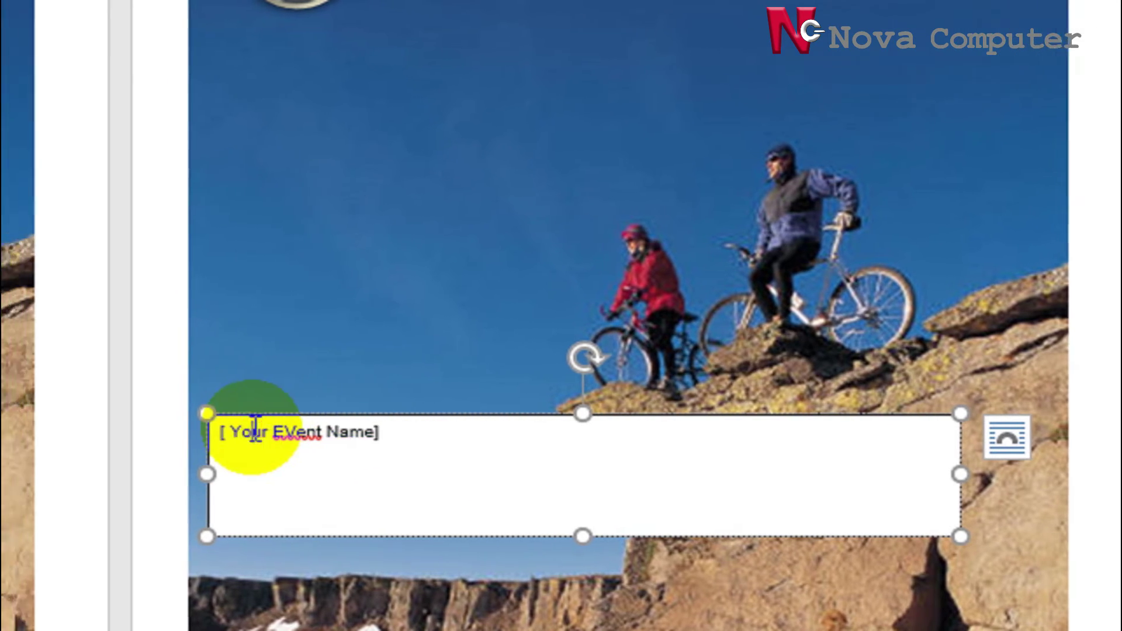
drag(254, 431, 447, 434)
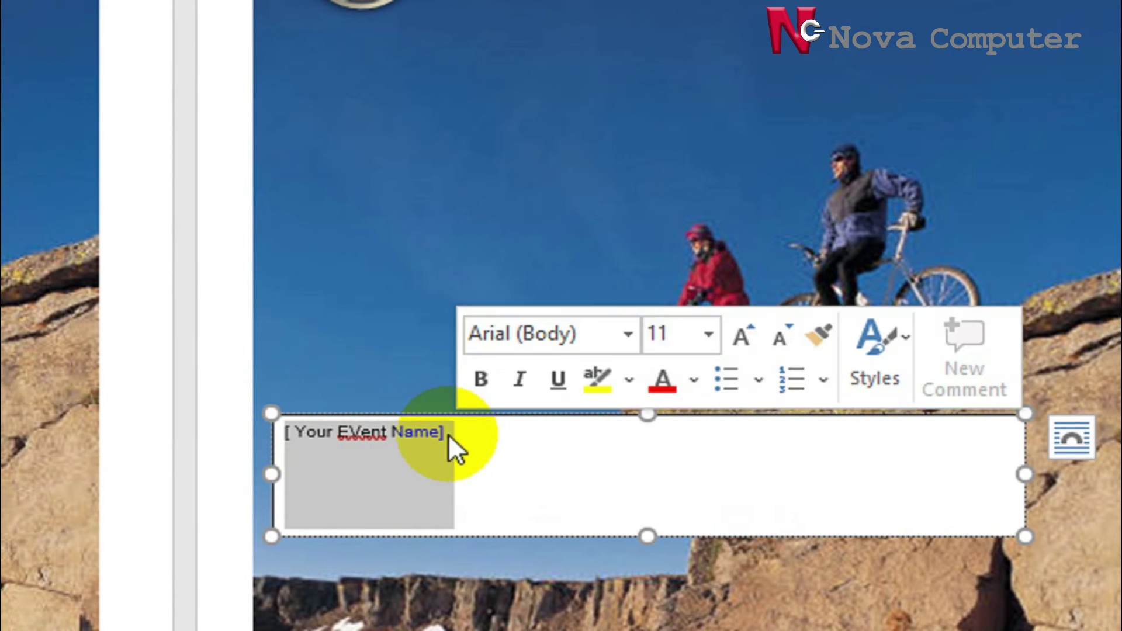
click(711, 340)
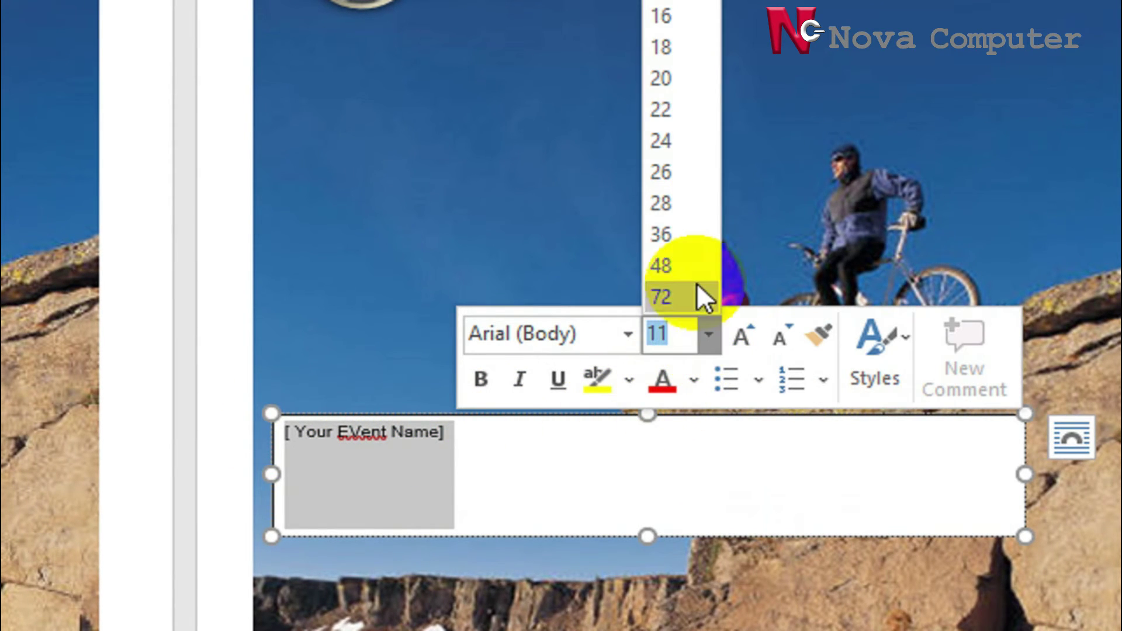
click(691, 247)
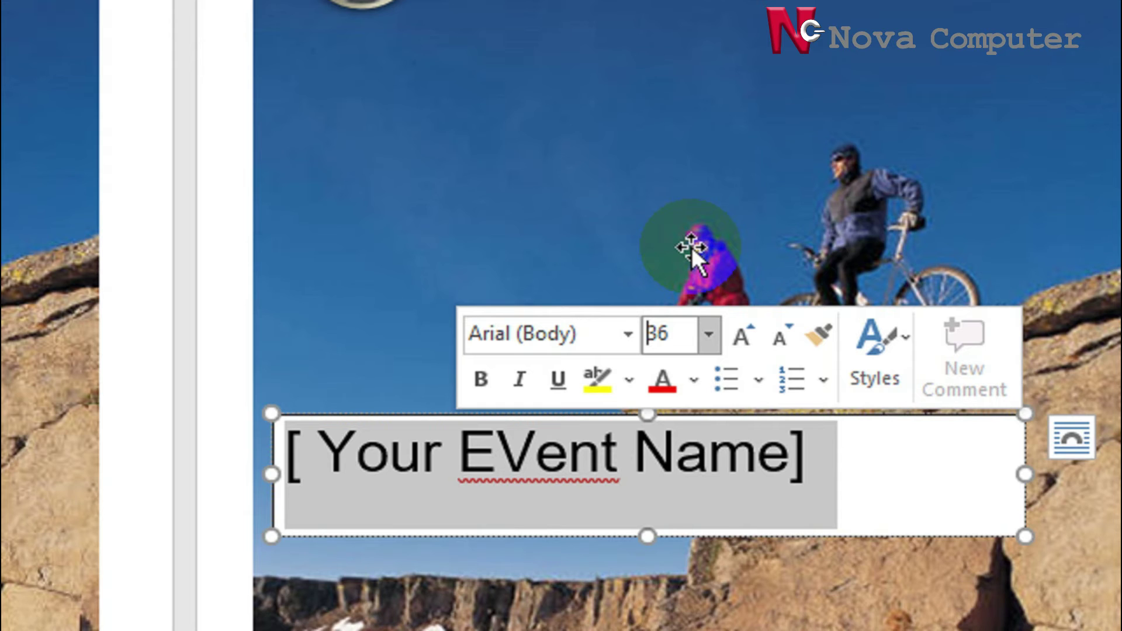
Step: Change the event name text in the text box to uppercase
scroll(413, 493, down, 1)
click(412, 454)
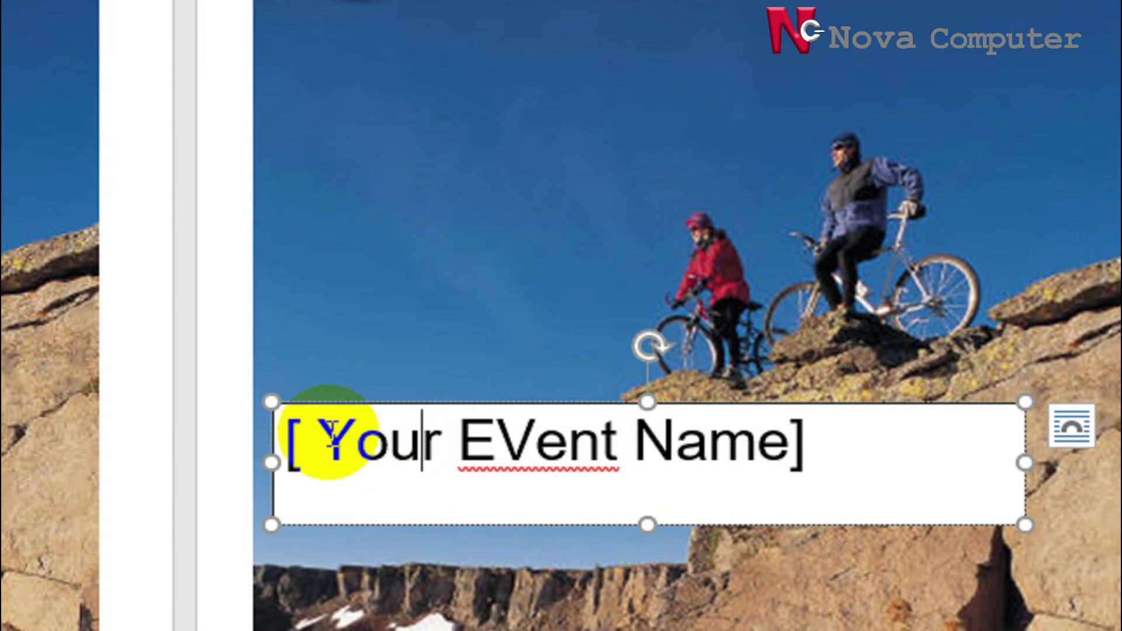
click(304, 437)
key(Delete)
drag(303, 437, 725, 447)
key(shift+F3)
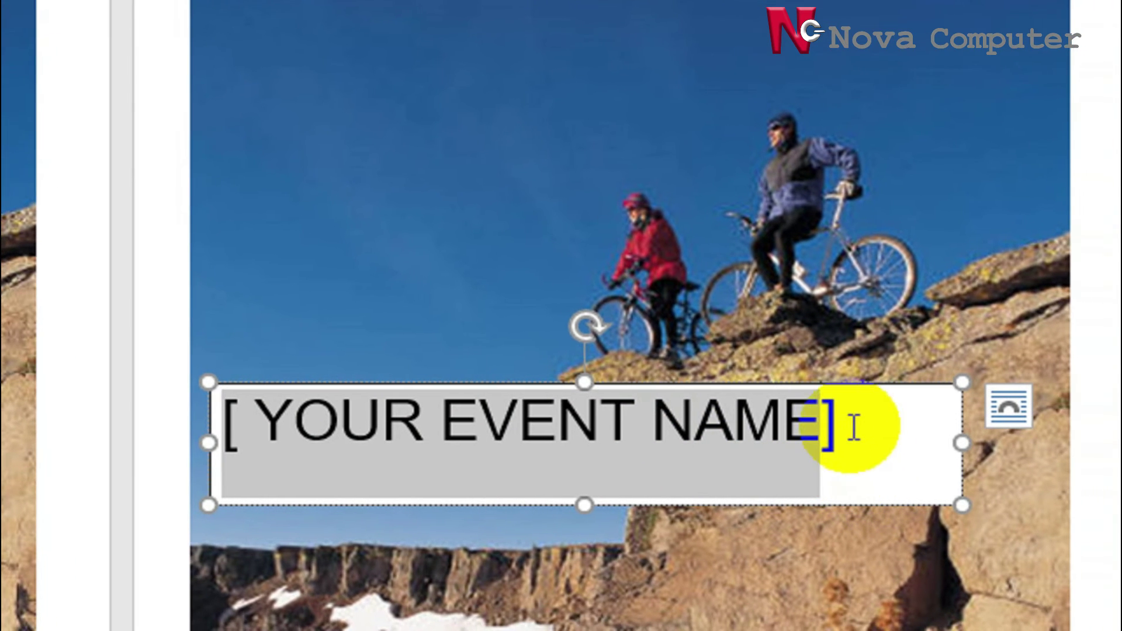
Step: Change the font color of the event name text to white
drag(912, 447, 362, 440)
drag(297, 421, 164, 418)
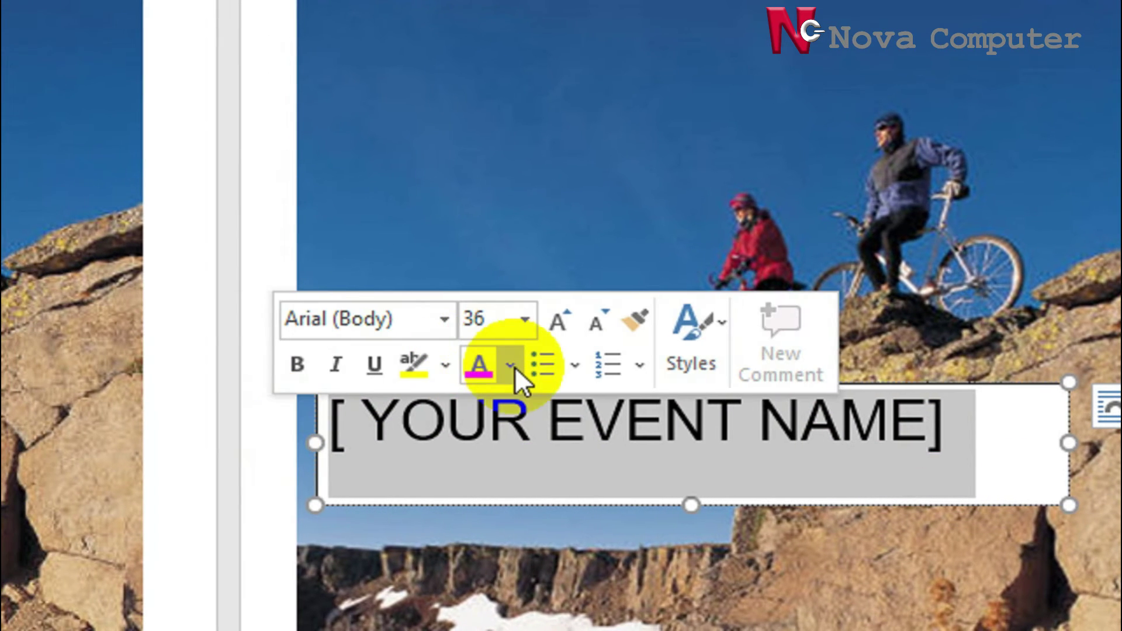
click(512, 366)
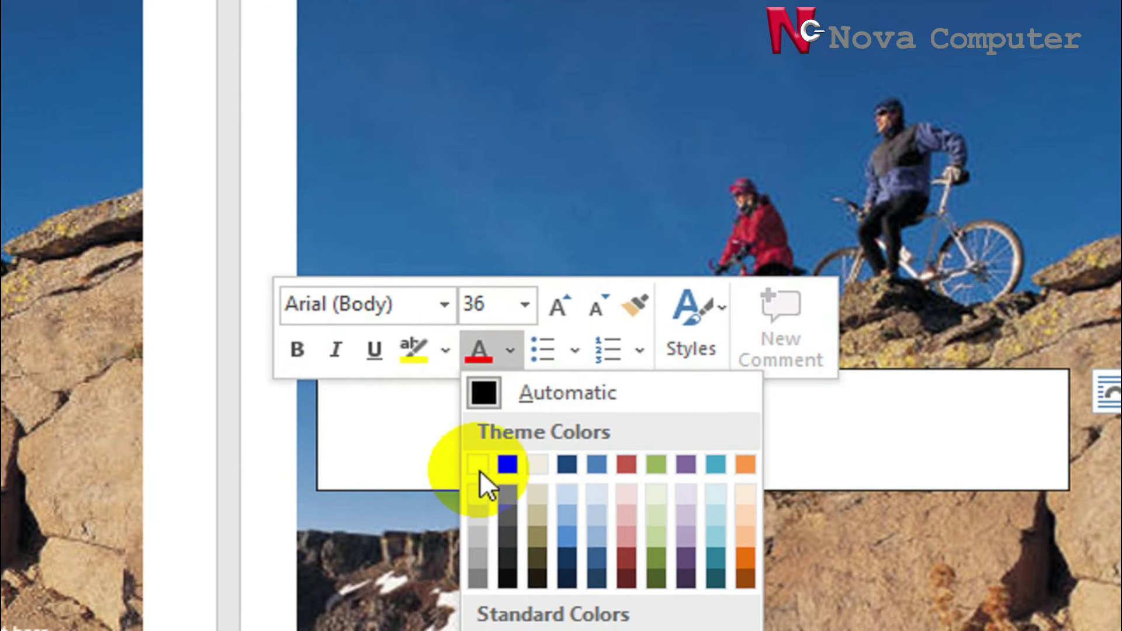
click(483, 464)
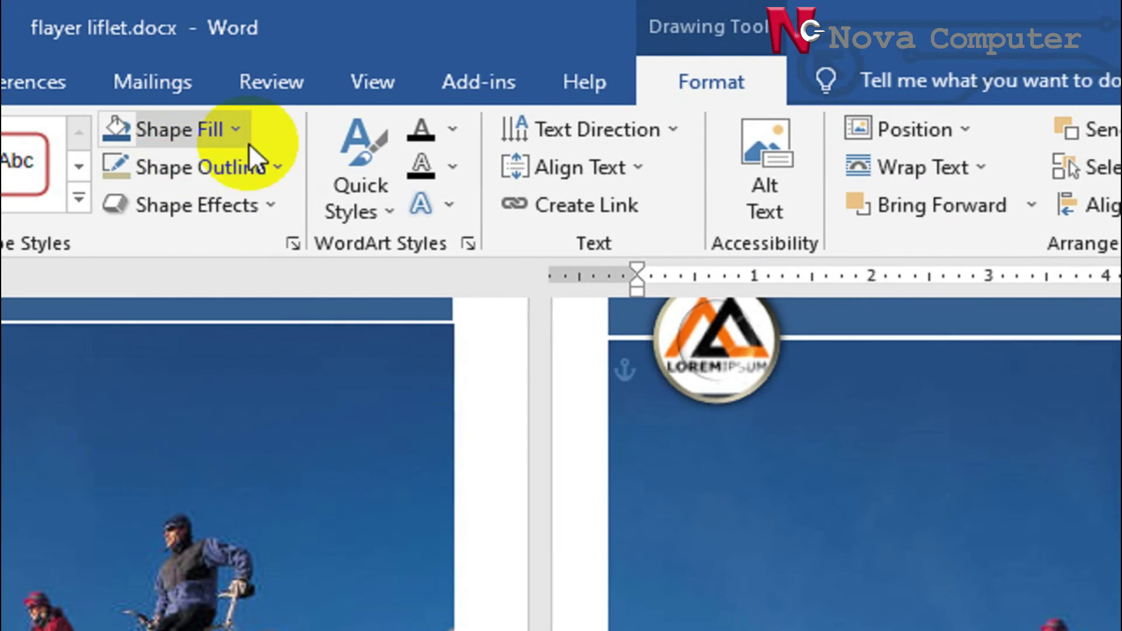
Step: Remove the fill and the outline from the event name text box
click(69, 129)
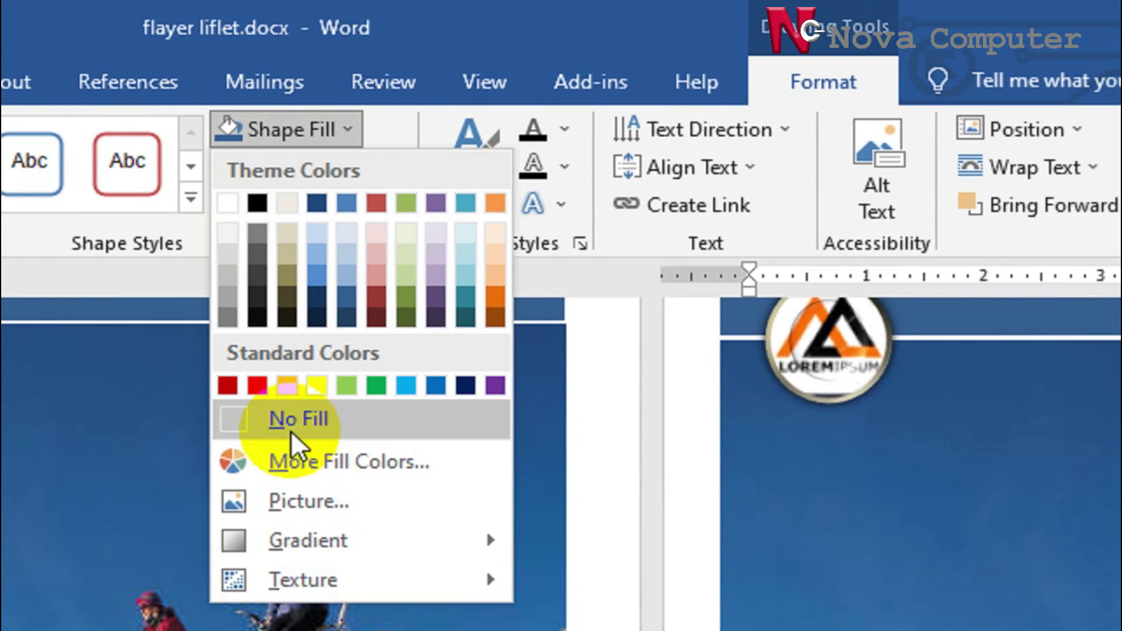
click(293, 417)
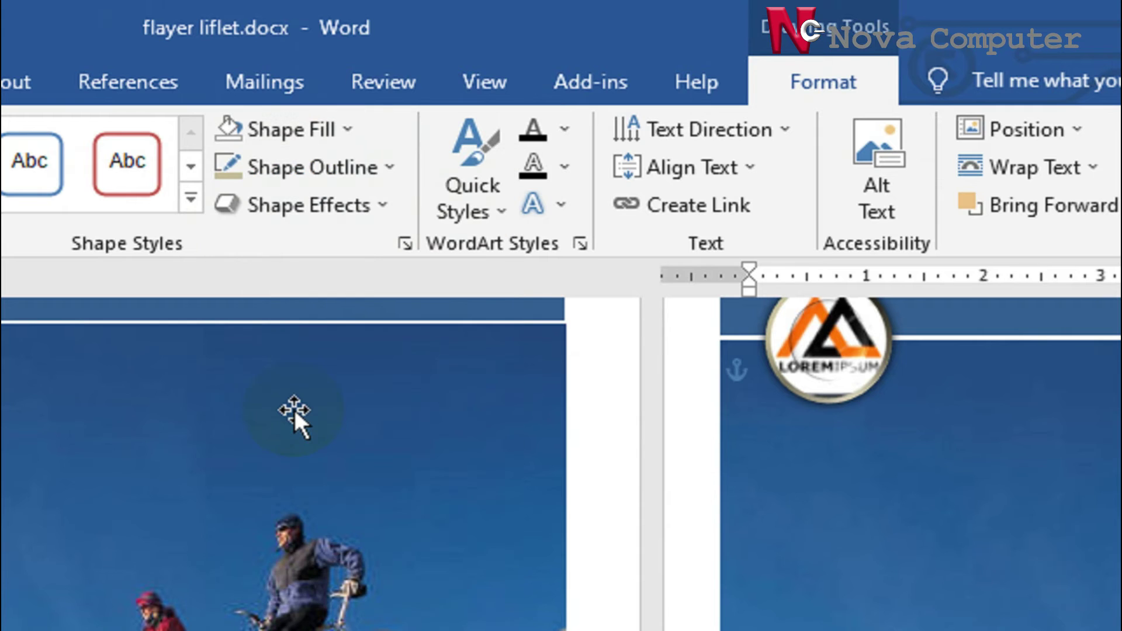
click(282, 175)
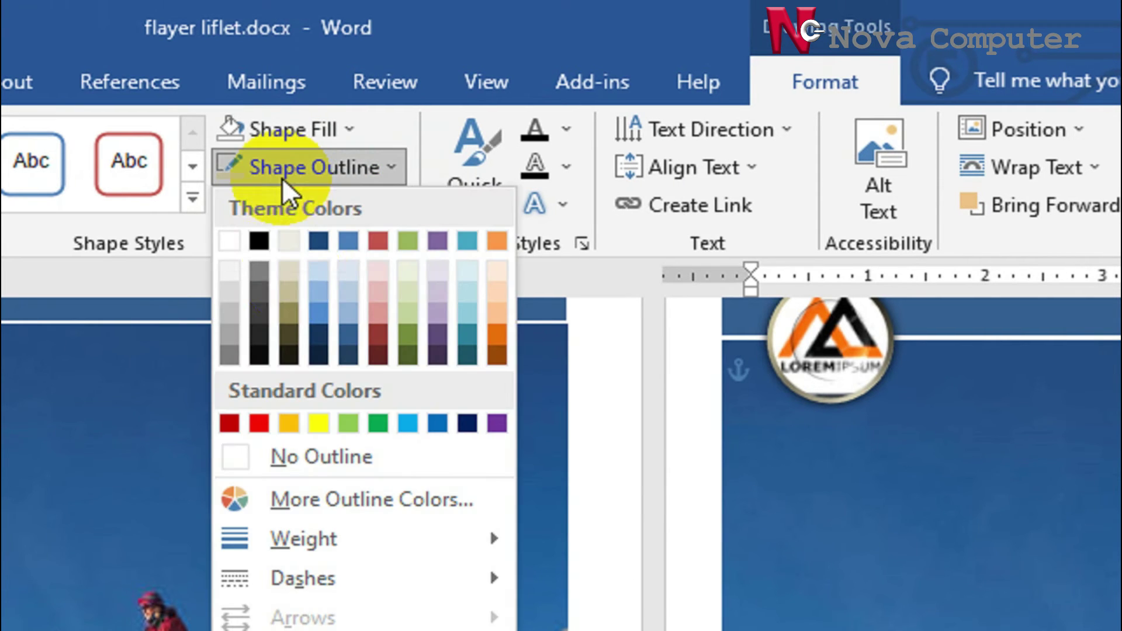
click(312, 456)
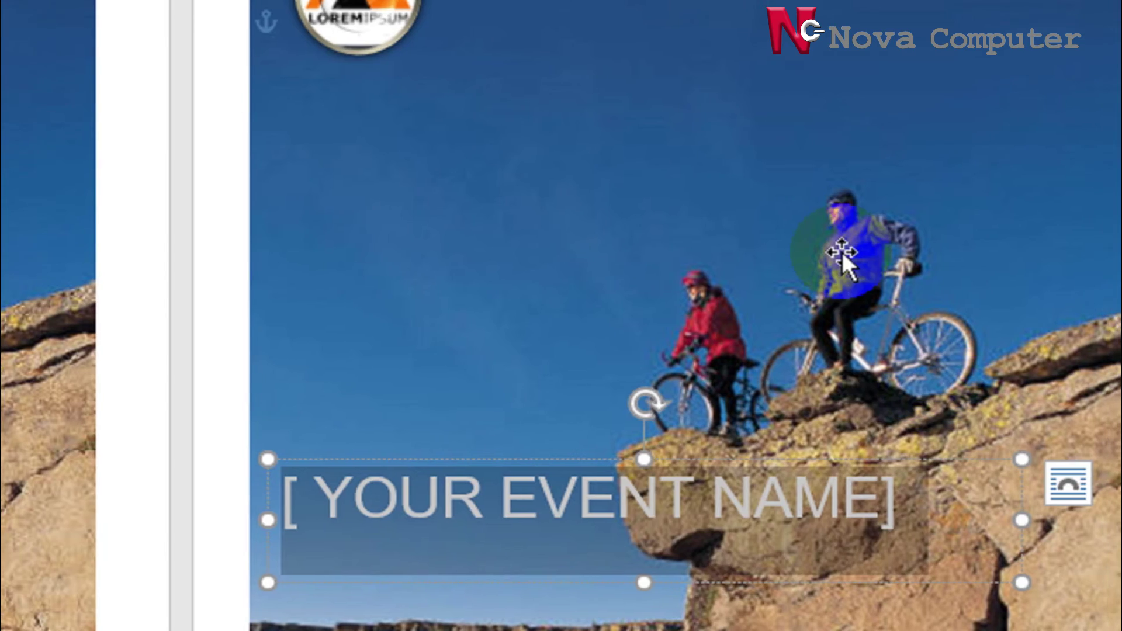
click(935, 248)
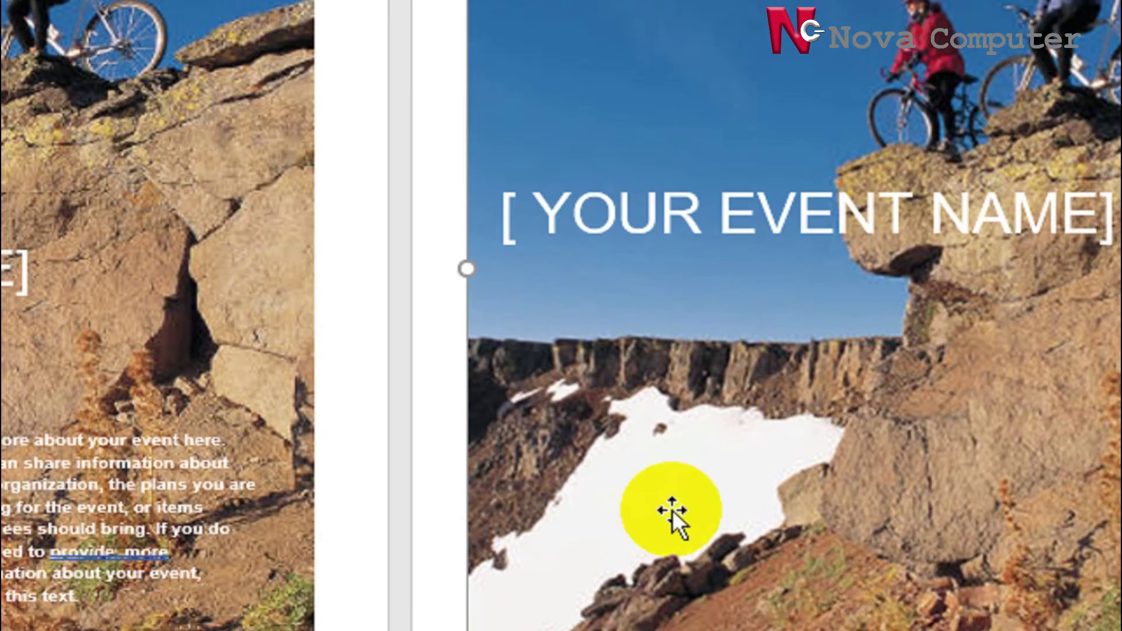
Step: Draw a small upright rectangle on the new page's mountain biker picture and place it near the picture's lower-left corner
scroll(991, 369, up, 3)
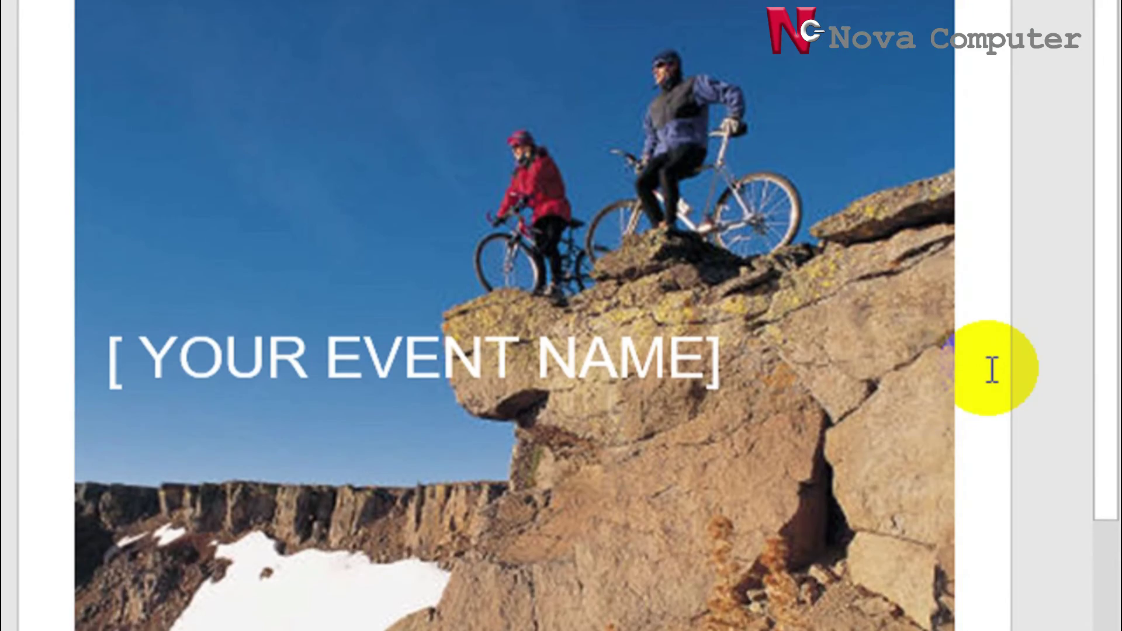
scroll(992, 369, down, 3)
click(501, 375)
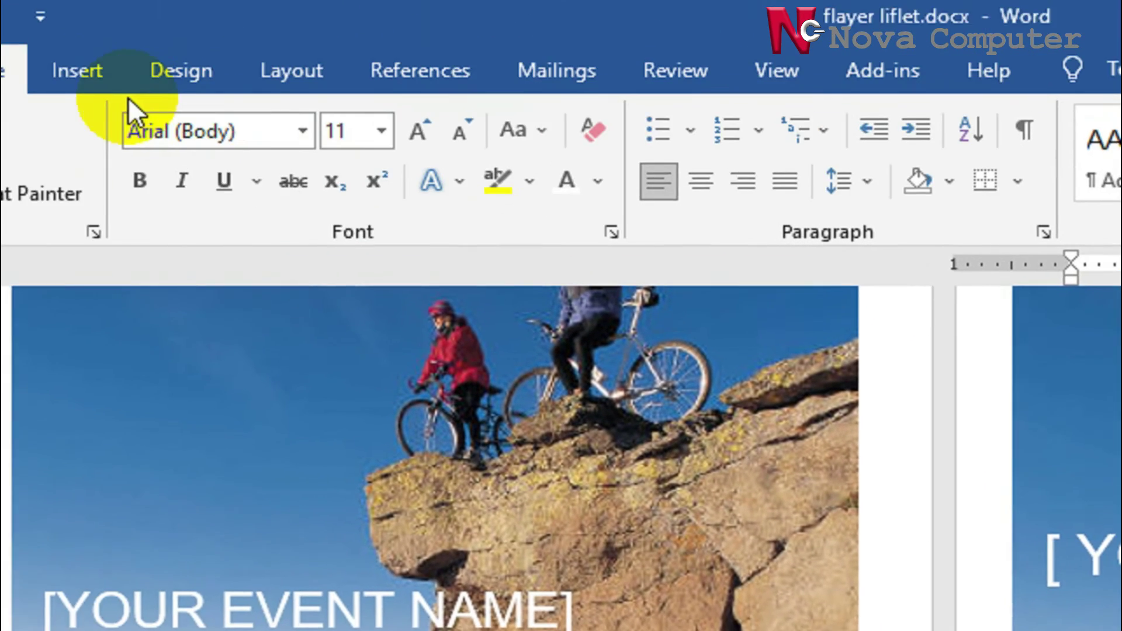
click(75, 70)
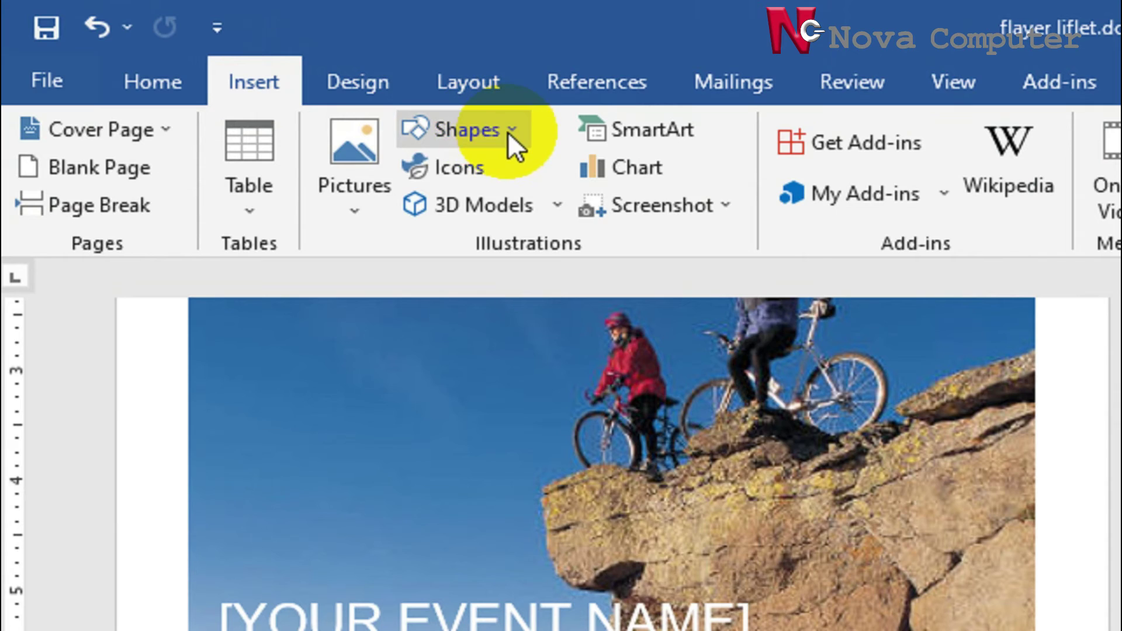
click(507, 132)
click(510, 203)
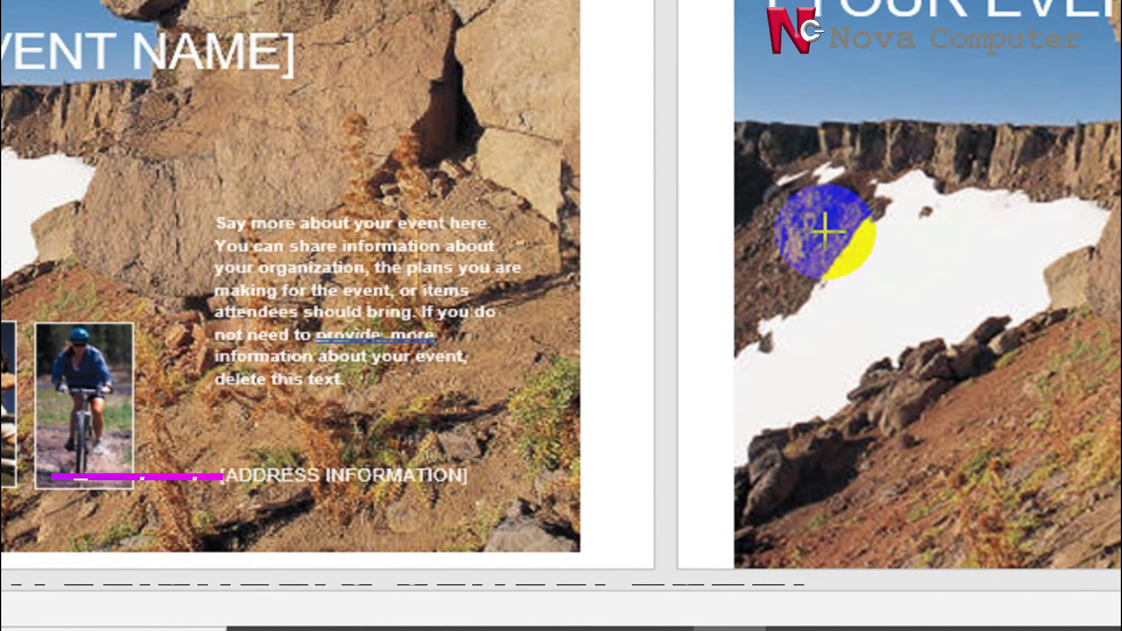
drag(846, 251, 1056, 503)
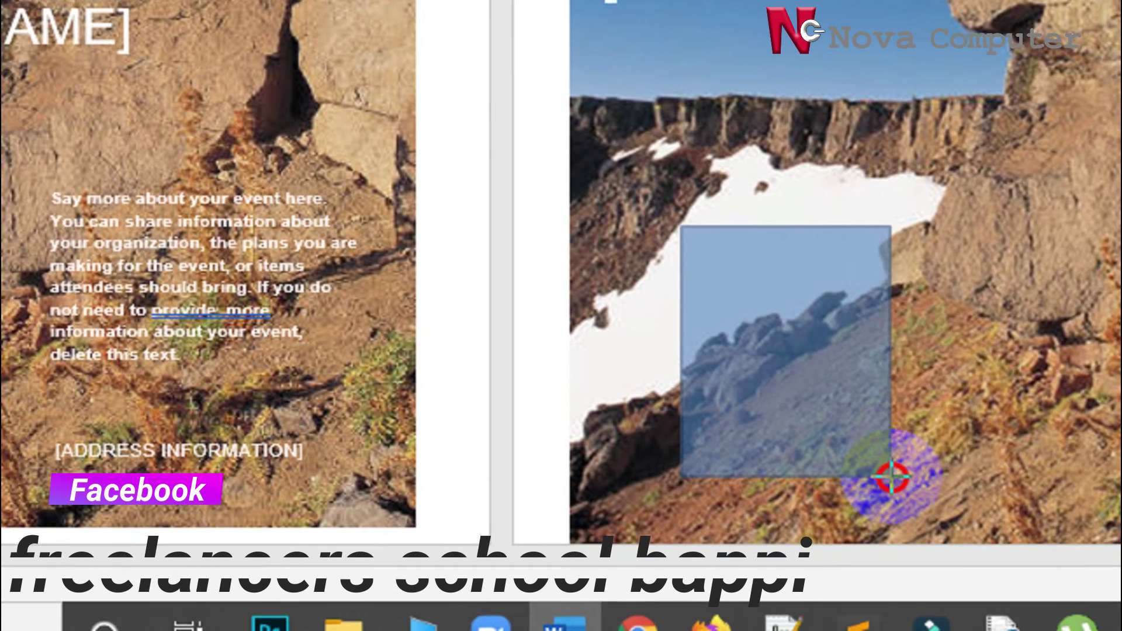
drag(892, 478, 907, 477)
drag(786, 475, 776, 474)
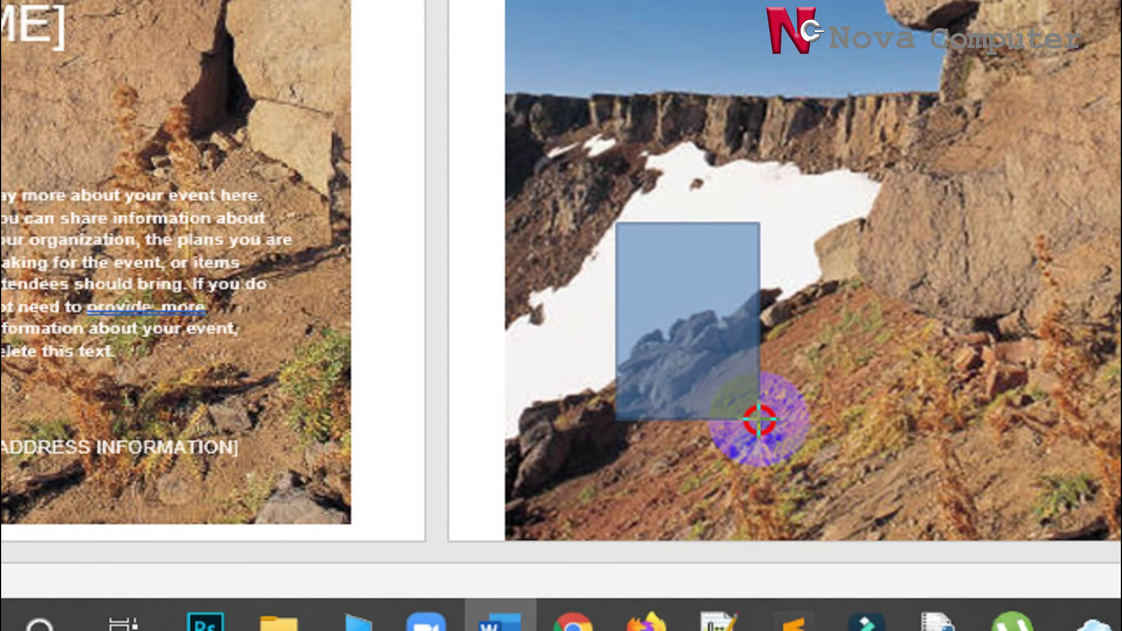
drag(759, 419, 758, 418)
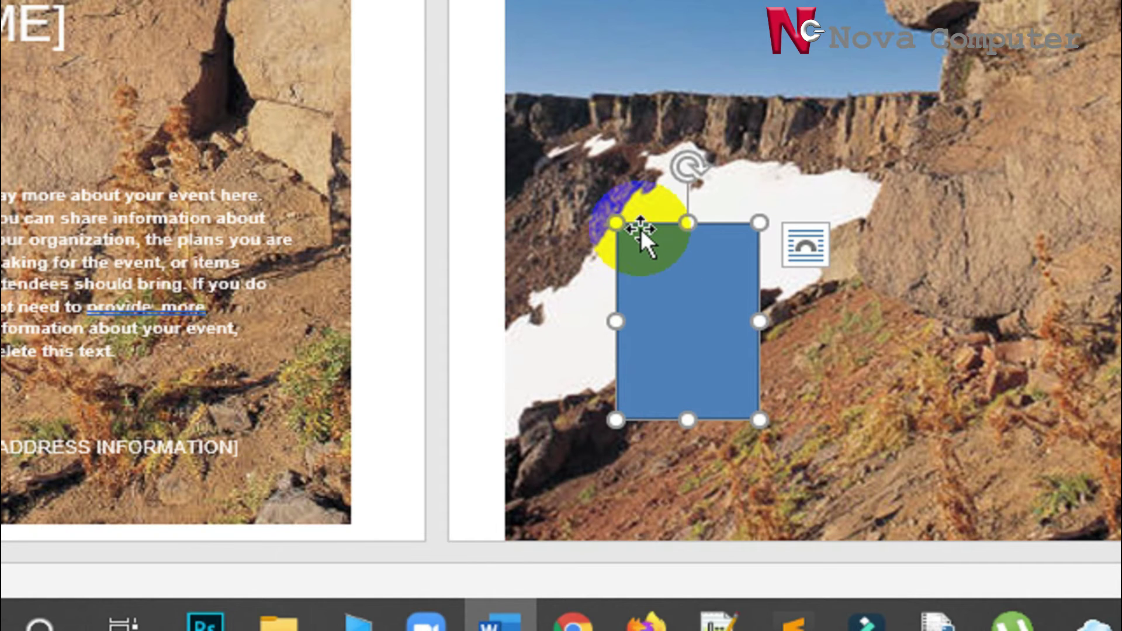
drag(644, 225, 560, 319)
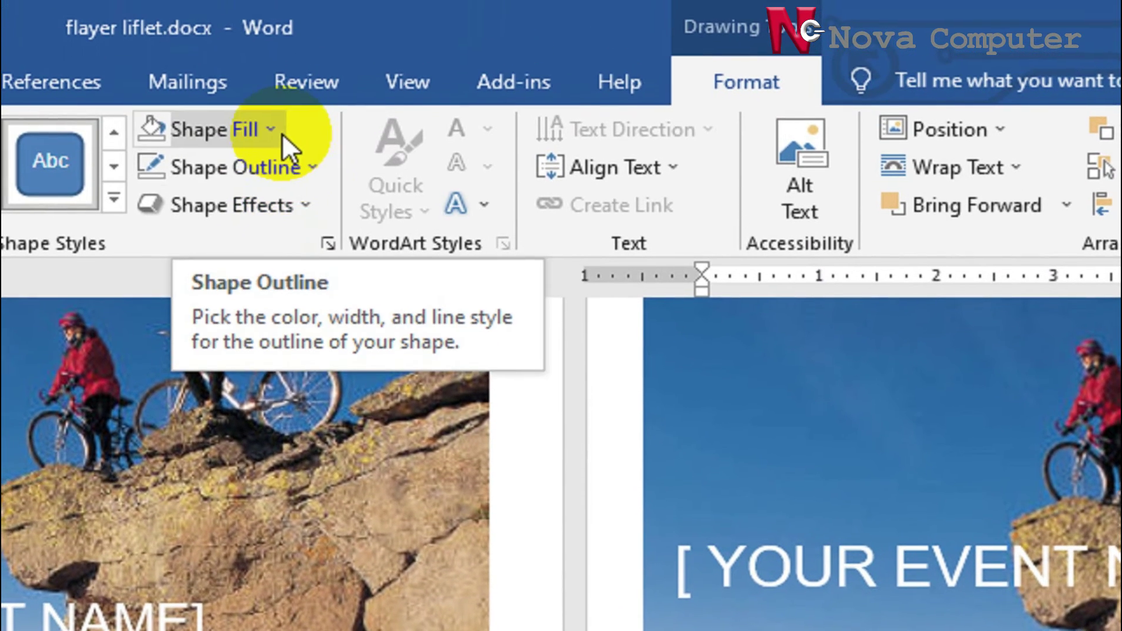
Step: Fill the small rectangle with the picture img2.jpg from the Final folder
click(268, 107)
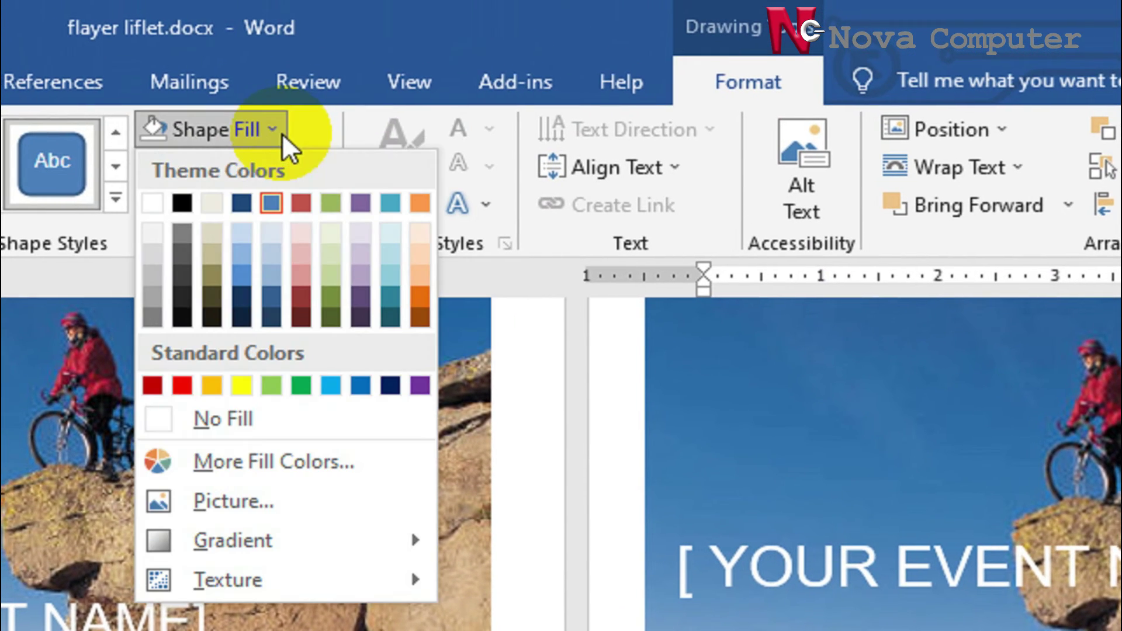
click(239, 482)
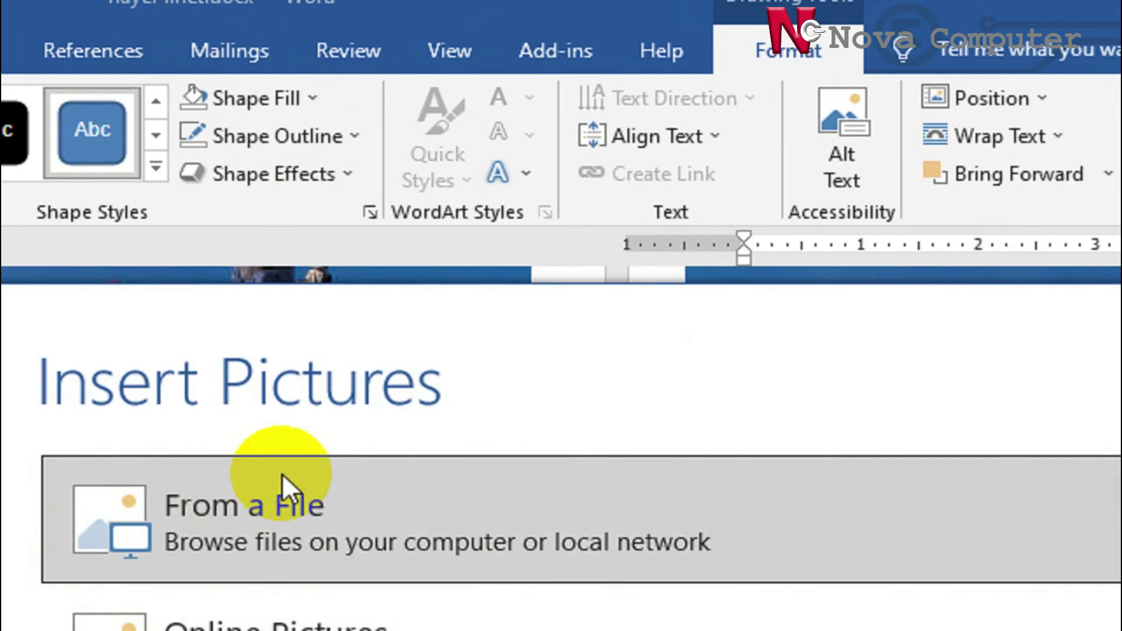
click(281, 479)
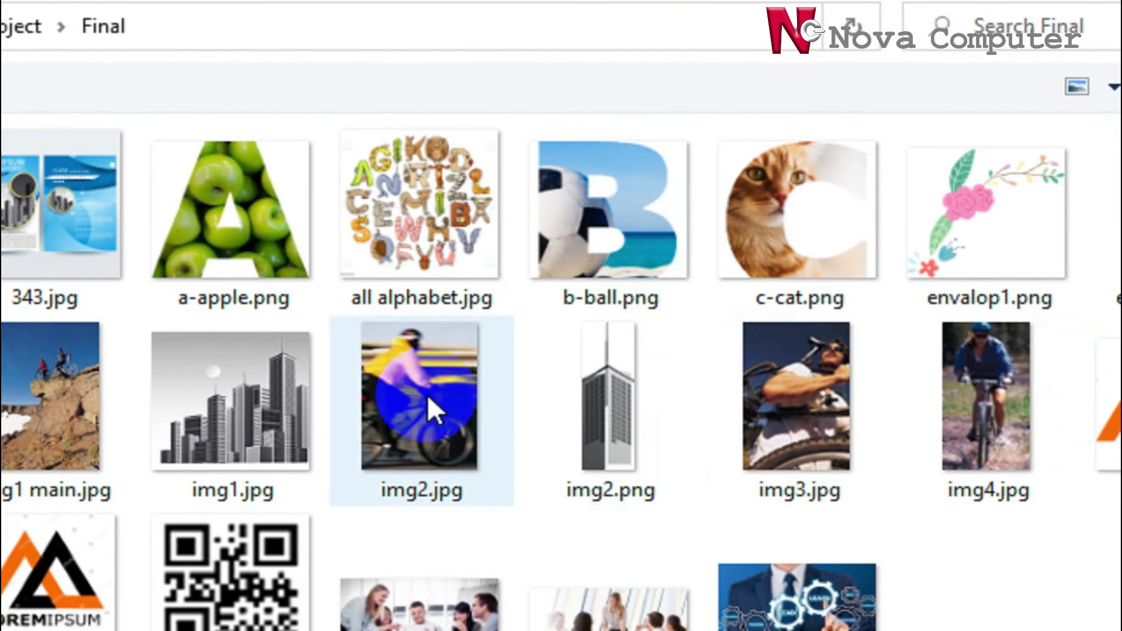
click(427, 403)
click(885, 528)
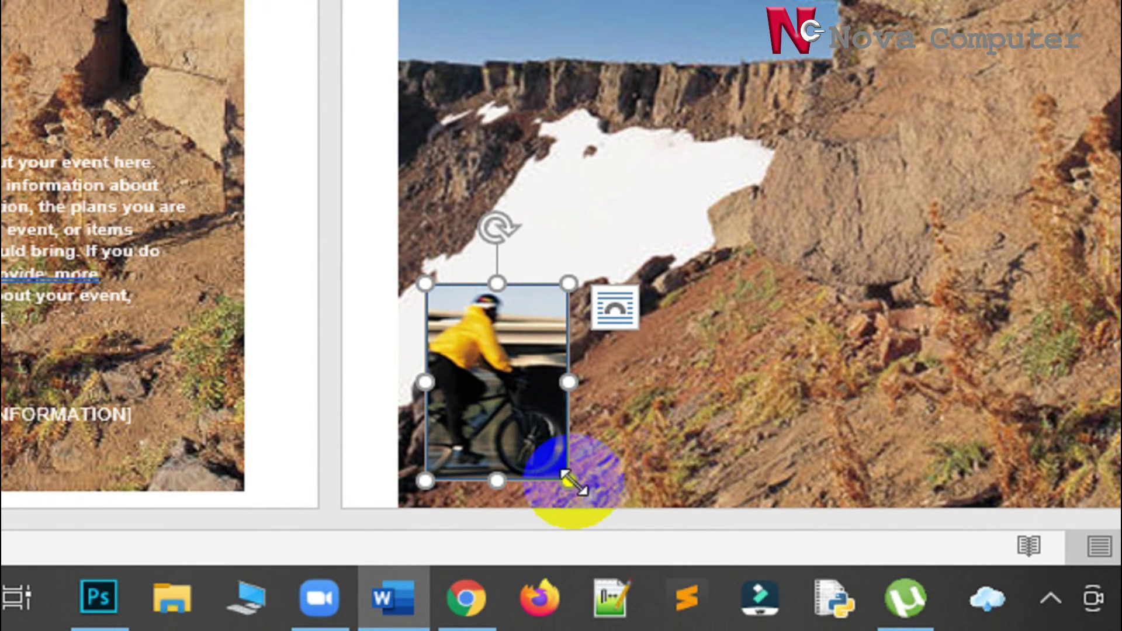
Step: Shrink the picture-filled rectangle slightly, duplicate it twice and line up all three in an evenly spaced row
drag(559, 469, 554, 450)
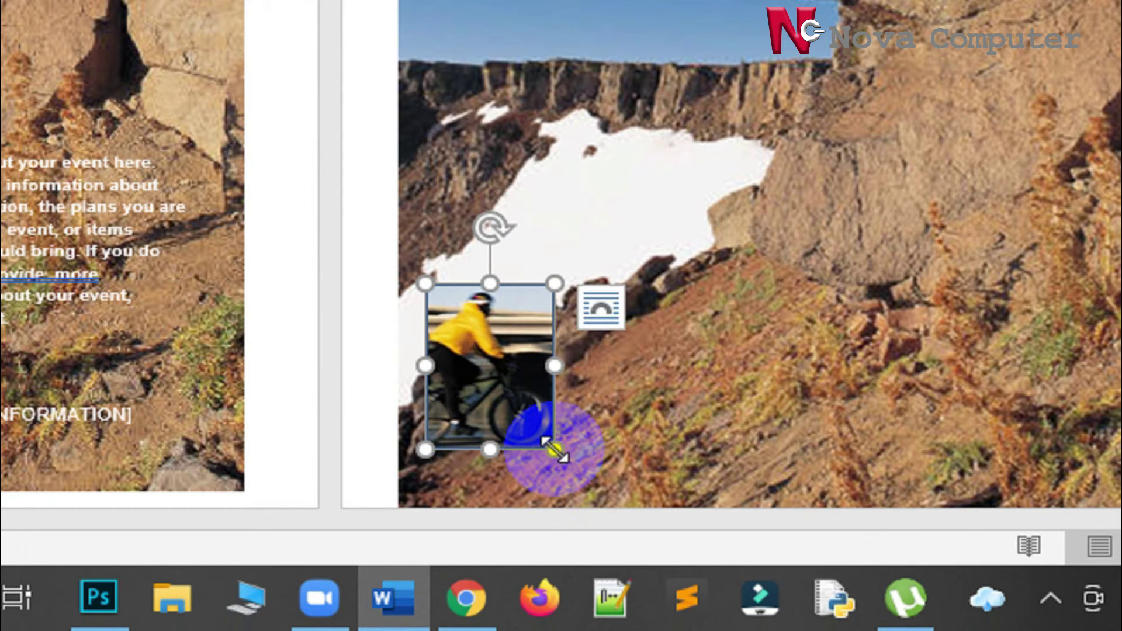
drag(549, 443, 556, 455)
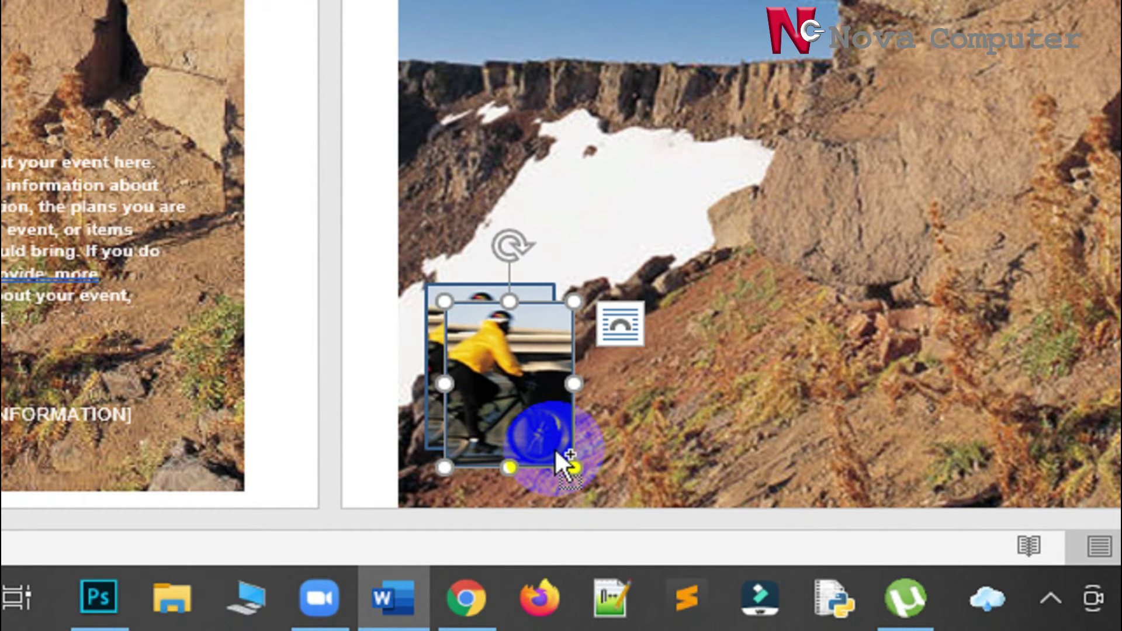
key(ctrl+d)
drag(544, 386, 777, 348)
drag(508, 377, 642, 353)
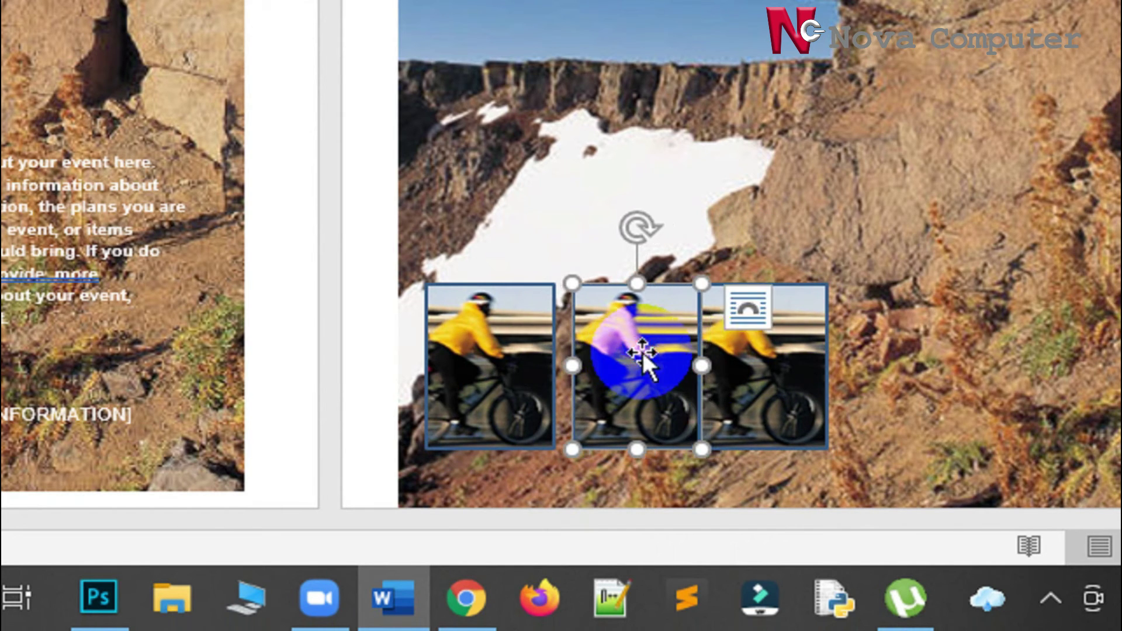
drag(759, 360, 782, 361)
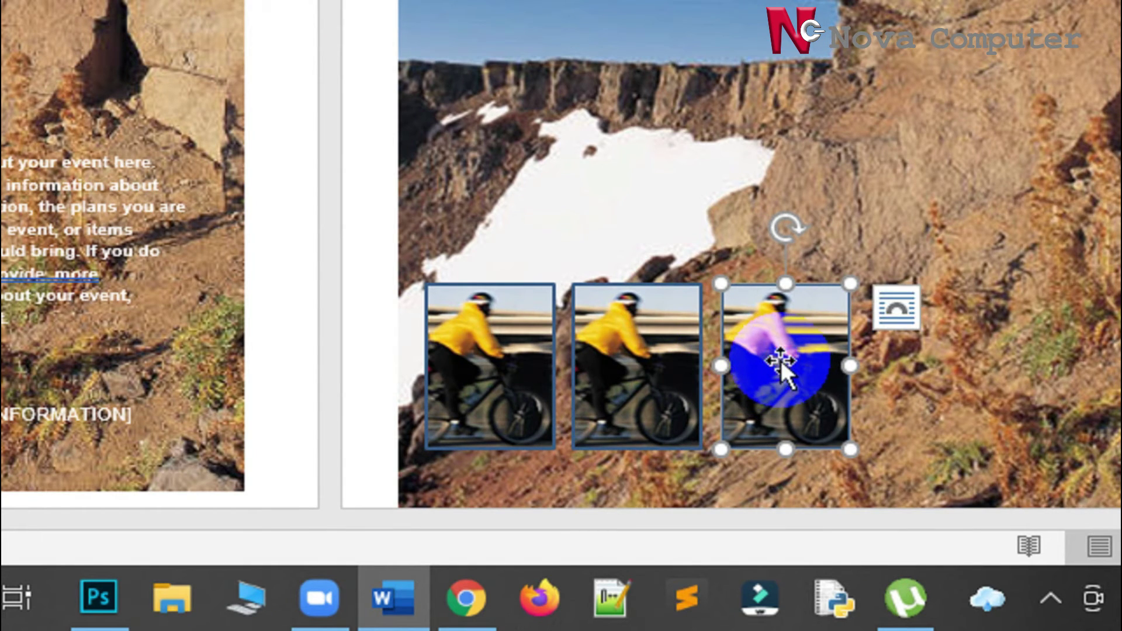
Step: Replace the middle rectangle's picture fill with img3.jpg from the Final folder
click(632, 359)
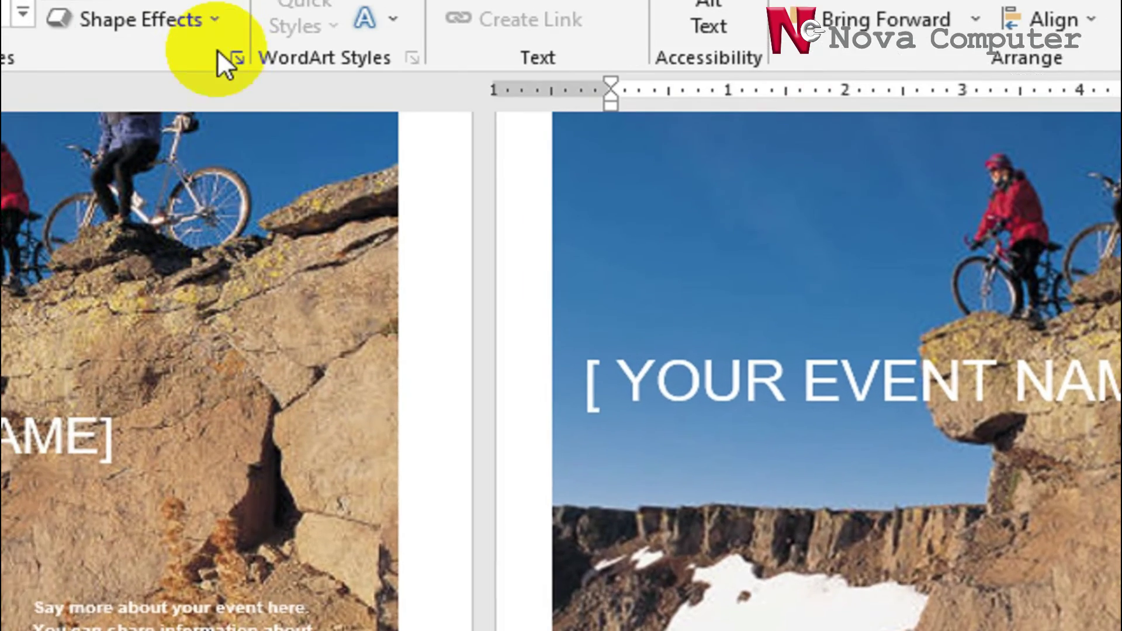
click(263, 112)
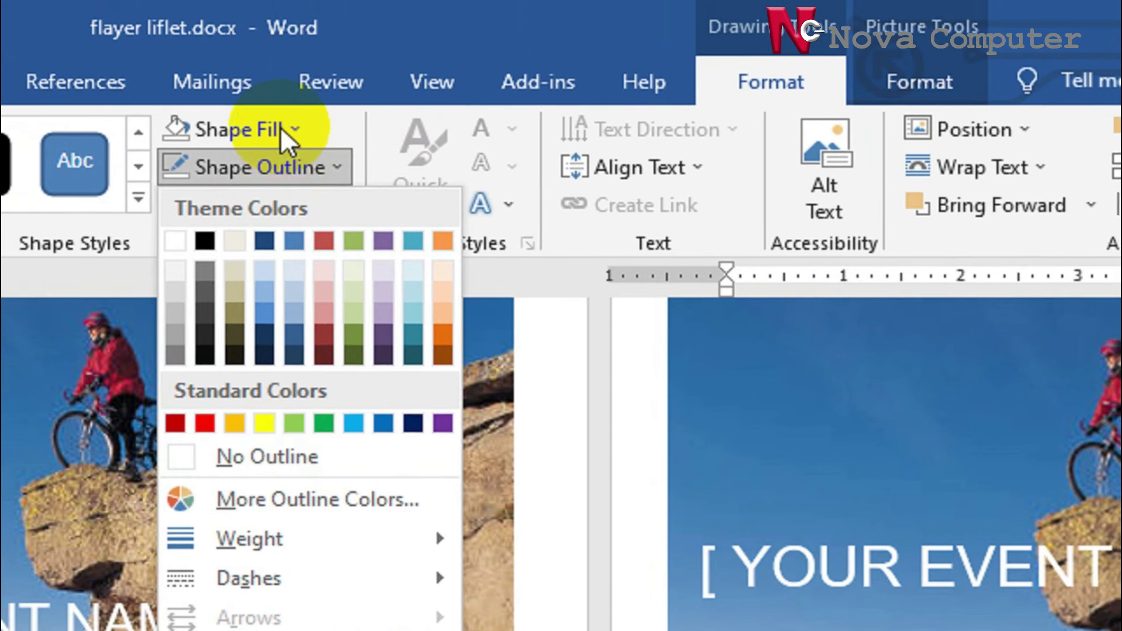
click(222, 66)
click(231, 499)
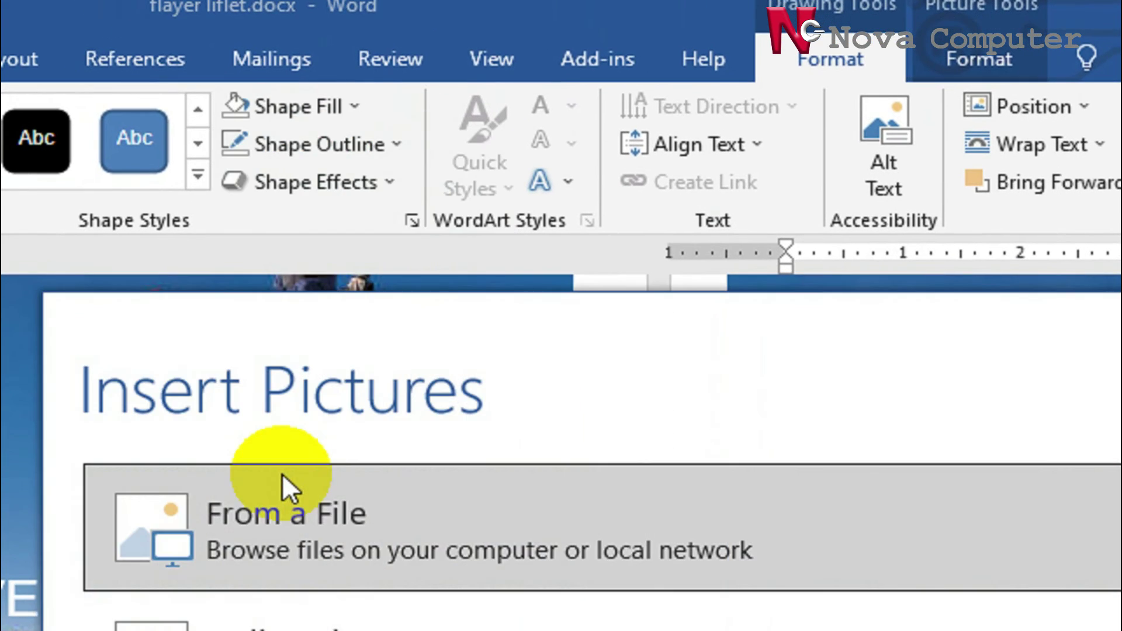
click(229, 555)
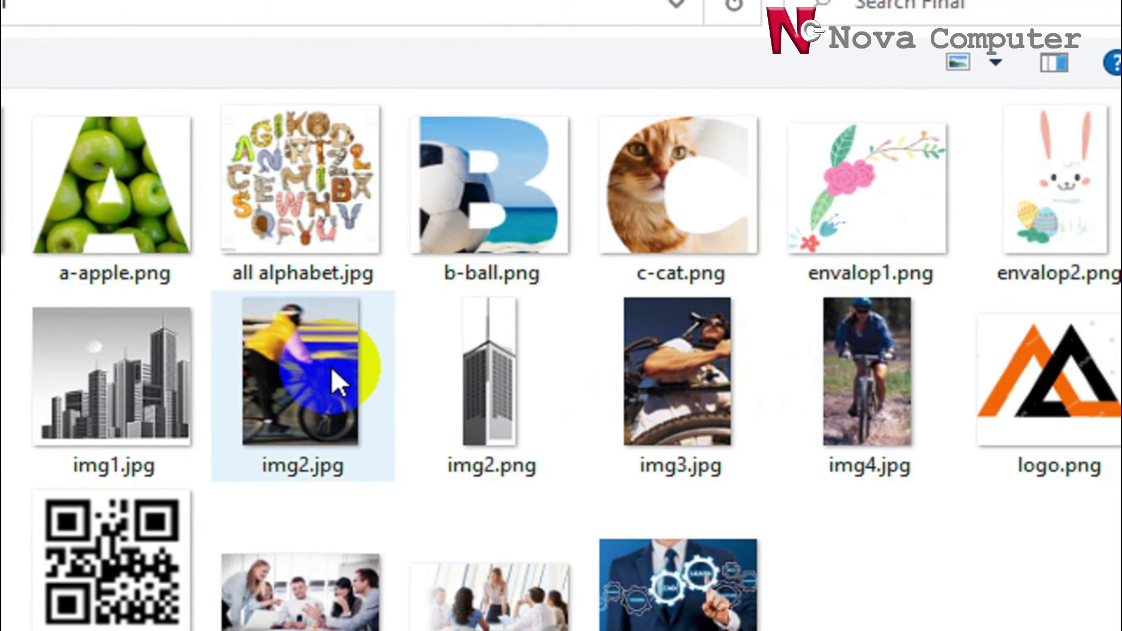
click(731, 380)
click(847, 541)
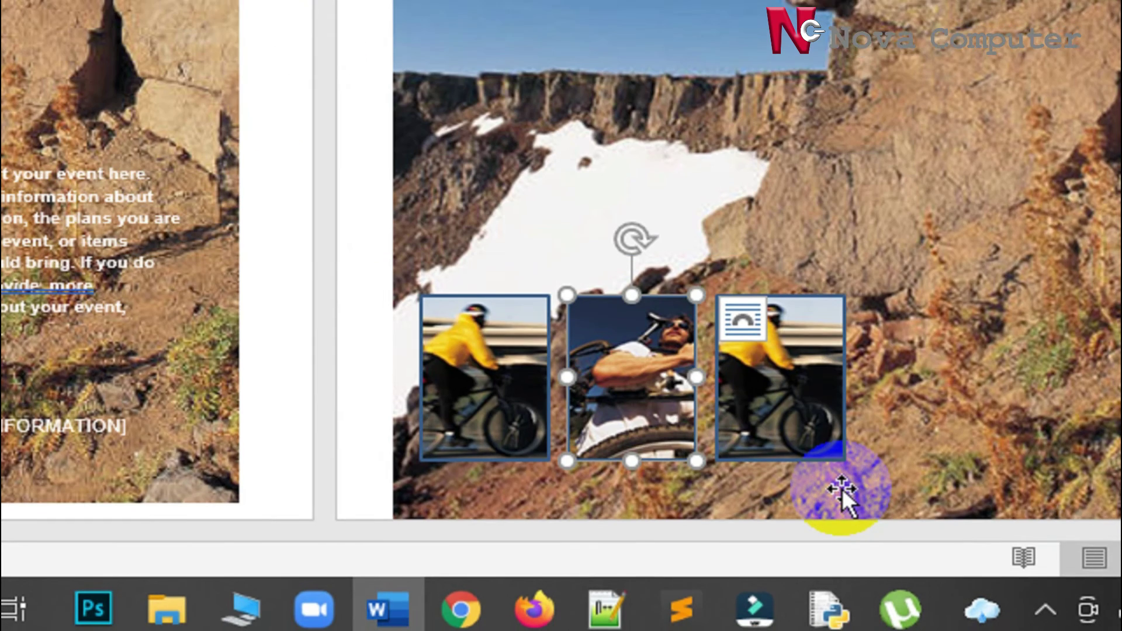
Step: Replace the third rectangle's picture fill in the row with img4.jpg from the Final folder
click(773, 362)
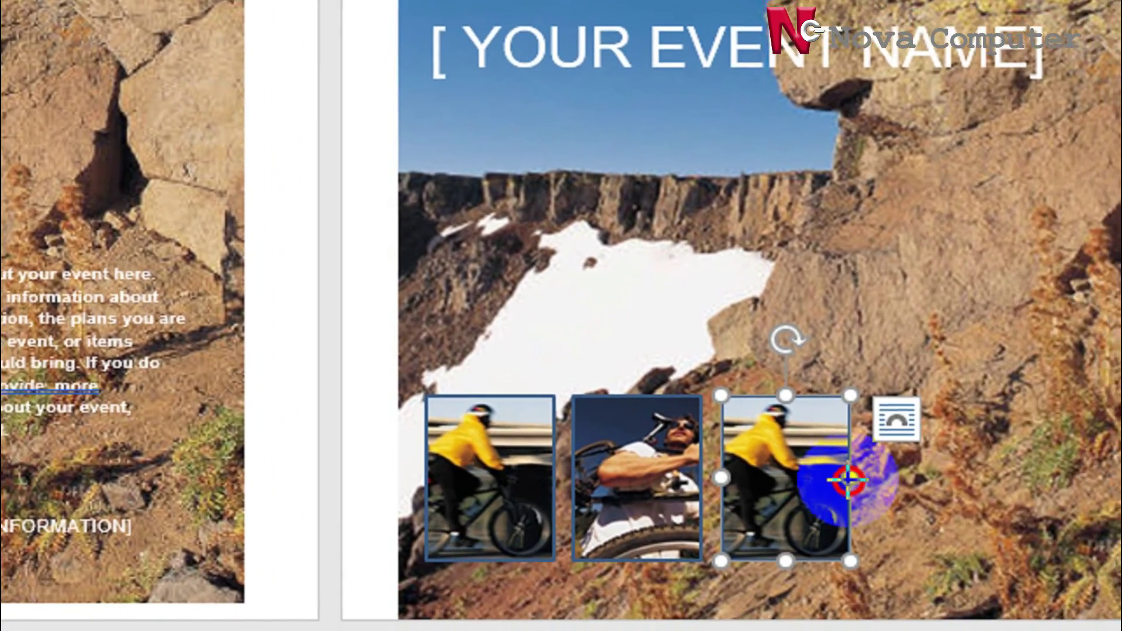
drag(849, 480, 840, 482)
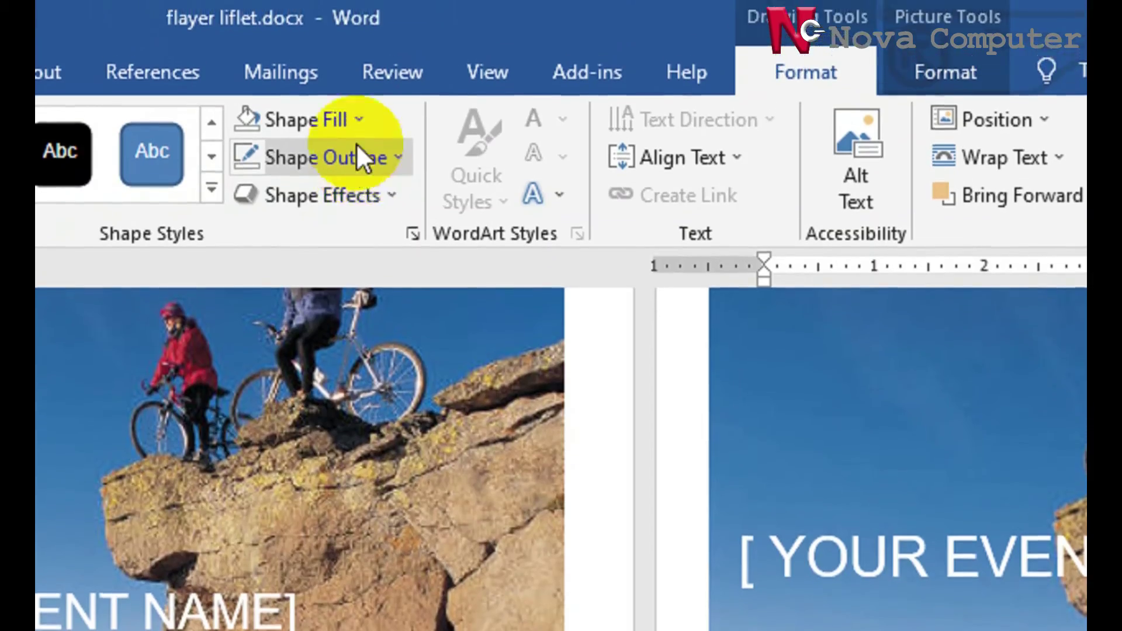
click(360, 129)
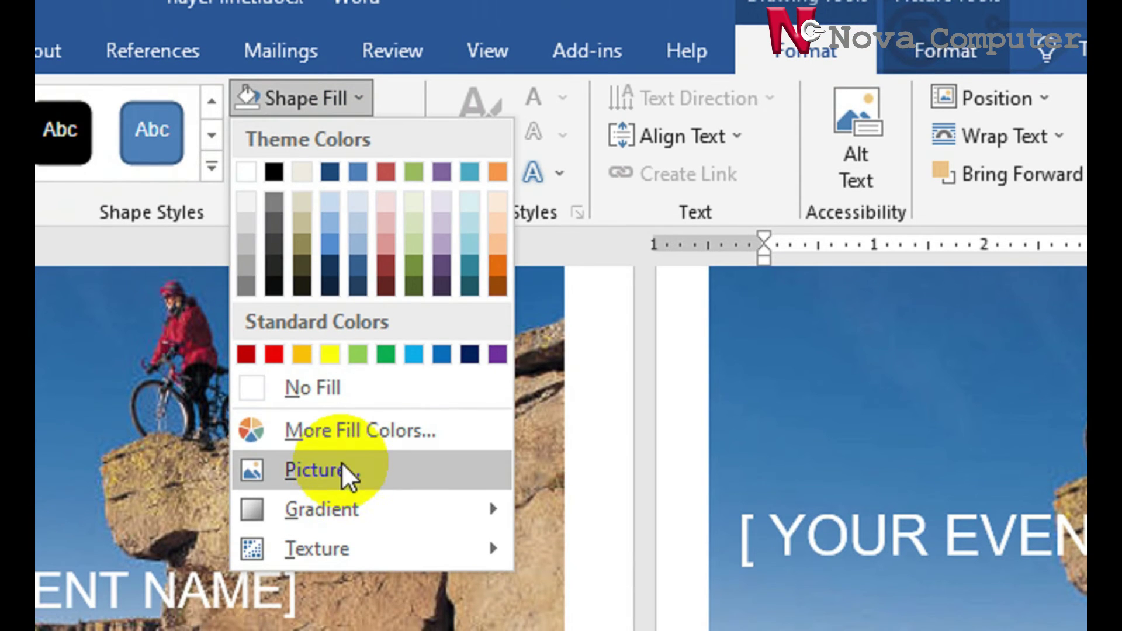
click(343, 497)
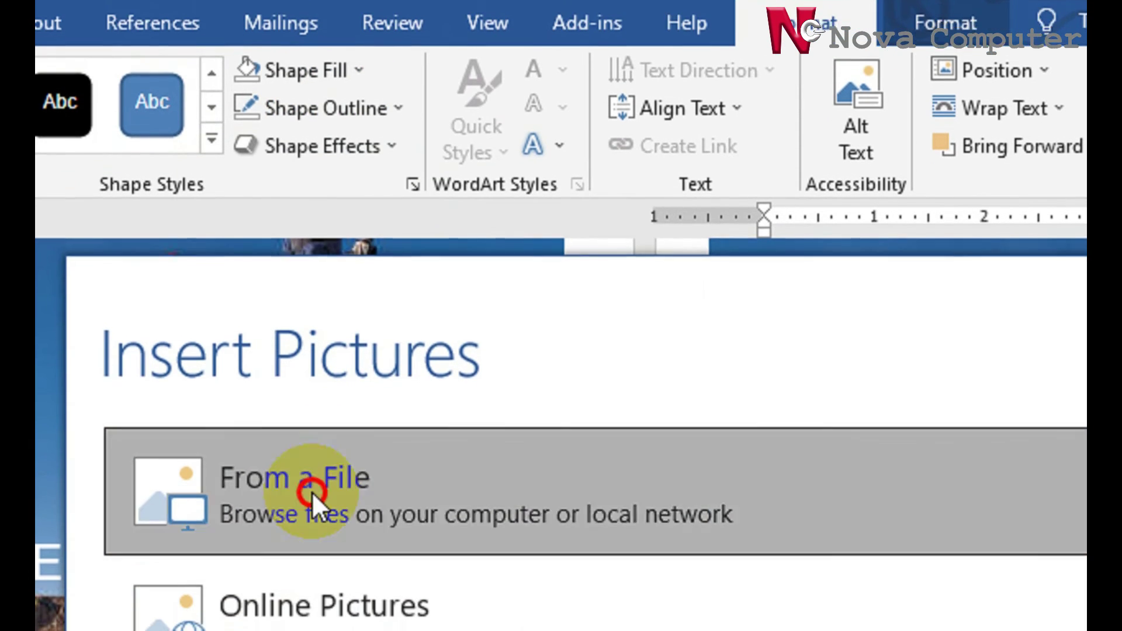
click(311, 492)
click(923, 355)
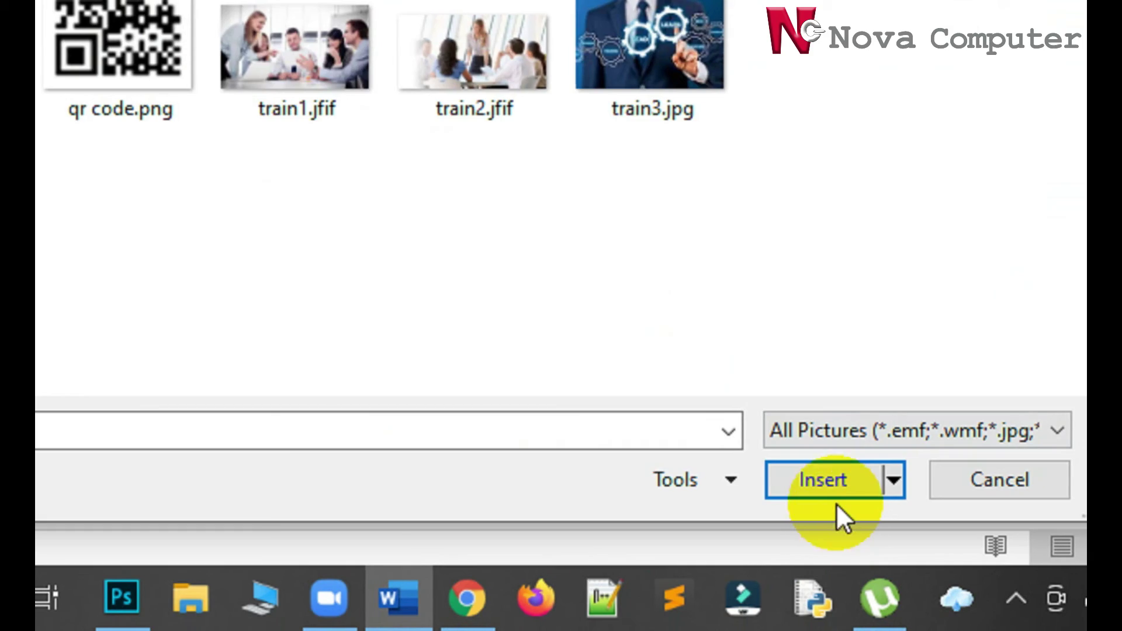
click(830, 482)
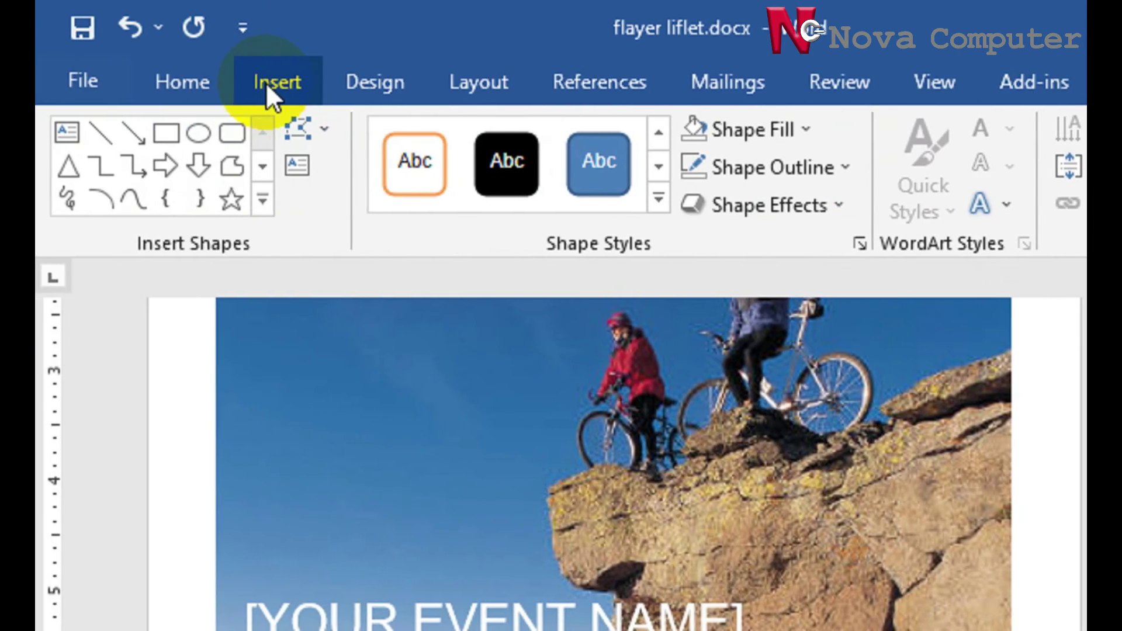
Step: Draw a large text box on the rocky area beside the row of three small pictures
click(294, 82)
click(472, 133)
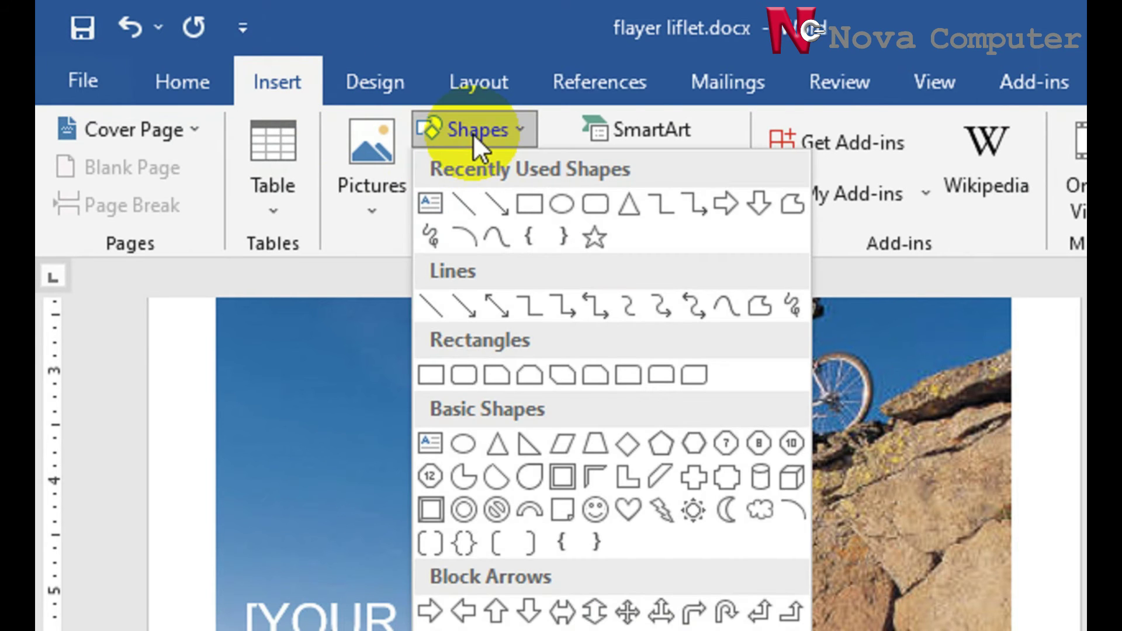
click(438, 206)
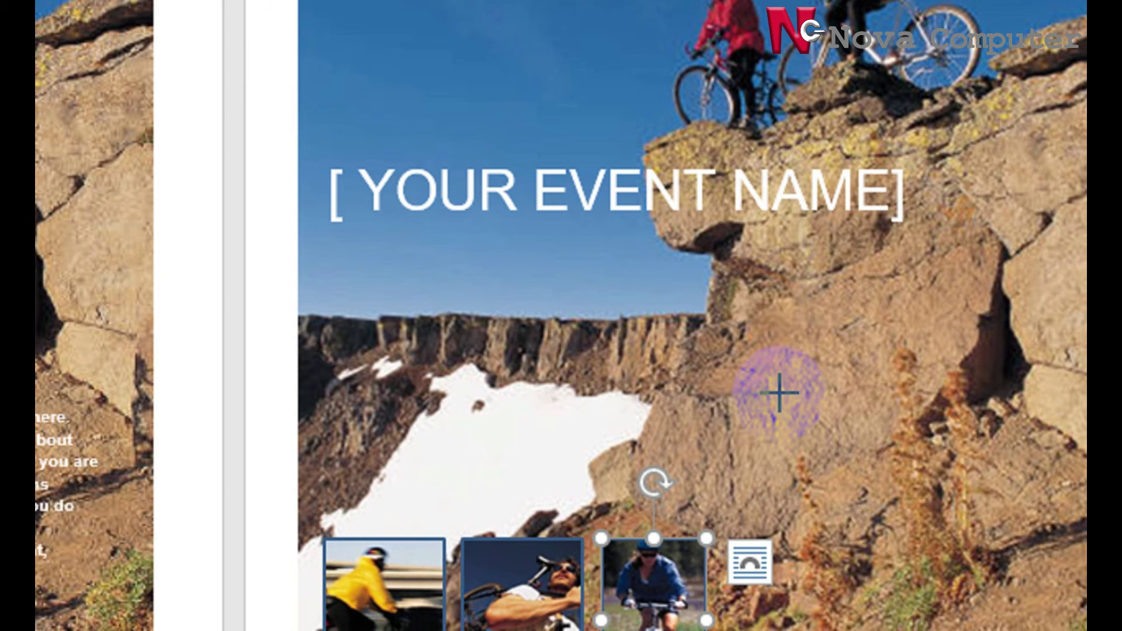
drag(780, 393, 1079, 630)
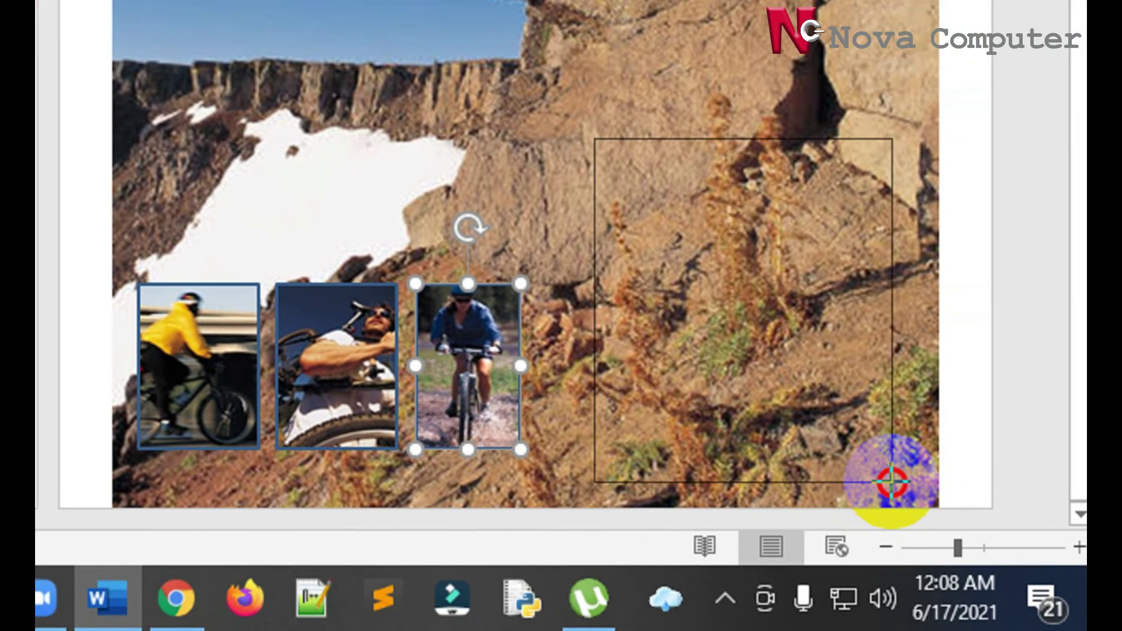
mouse_move(889, 483)
mouse_down()
mouse_move(907, 484)
mouse_move(888, 484)
mouse_up()
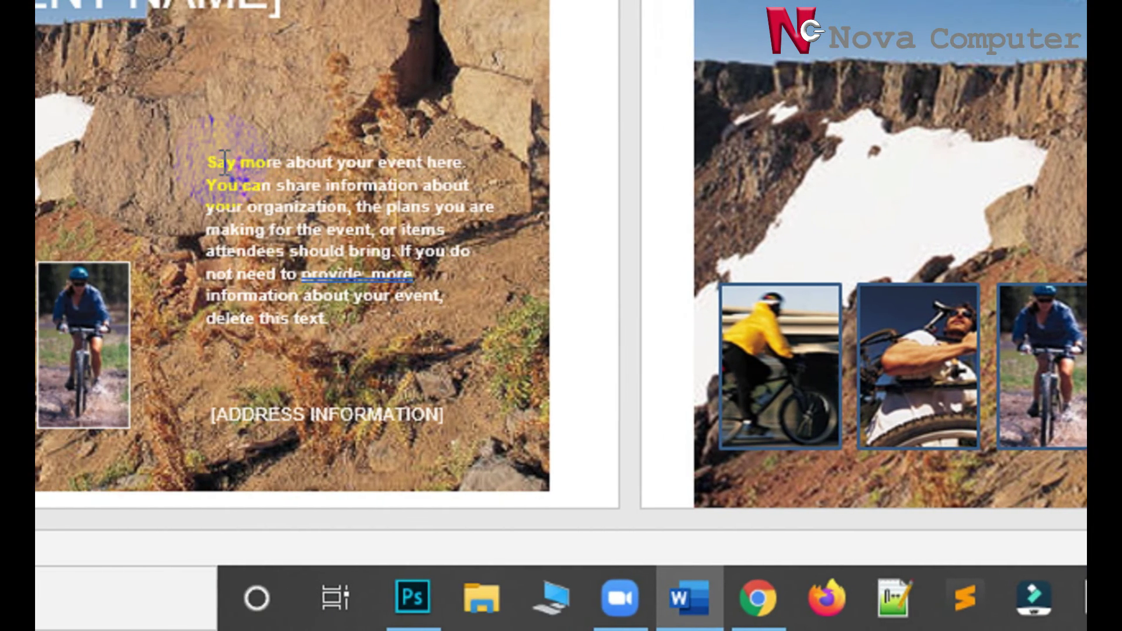
Step: Copy the sample flyer's "Say more about your event here" paragraph into the new text box
click(272, 159)
drag(297, 159, 475, 407)
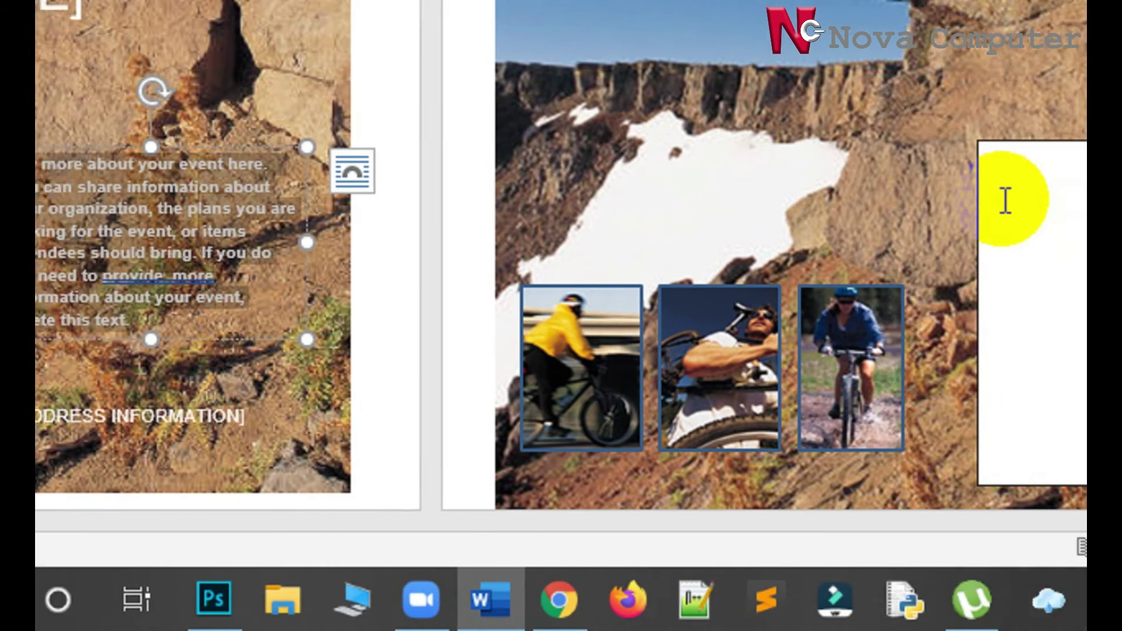
click(1017, 193)
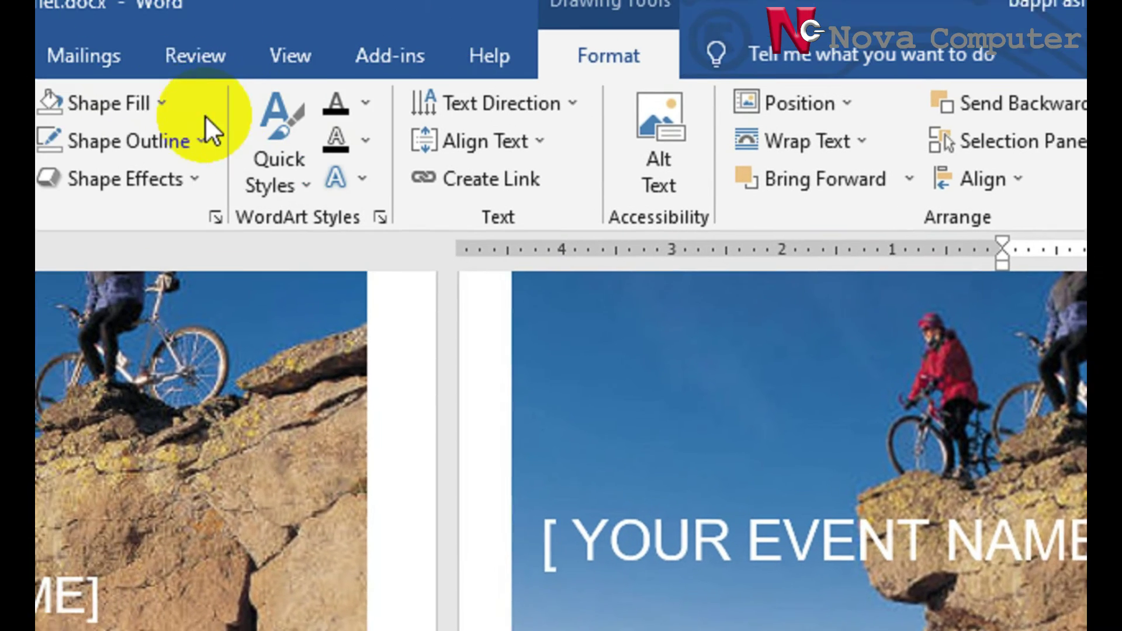
Step: Remove the paragraph text box's fill and outline, and shorten the box to fit its text
click(260, 137)
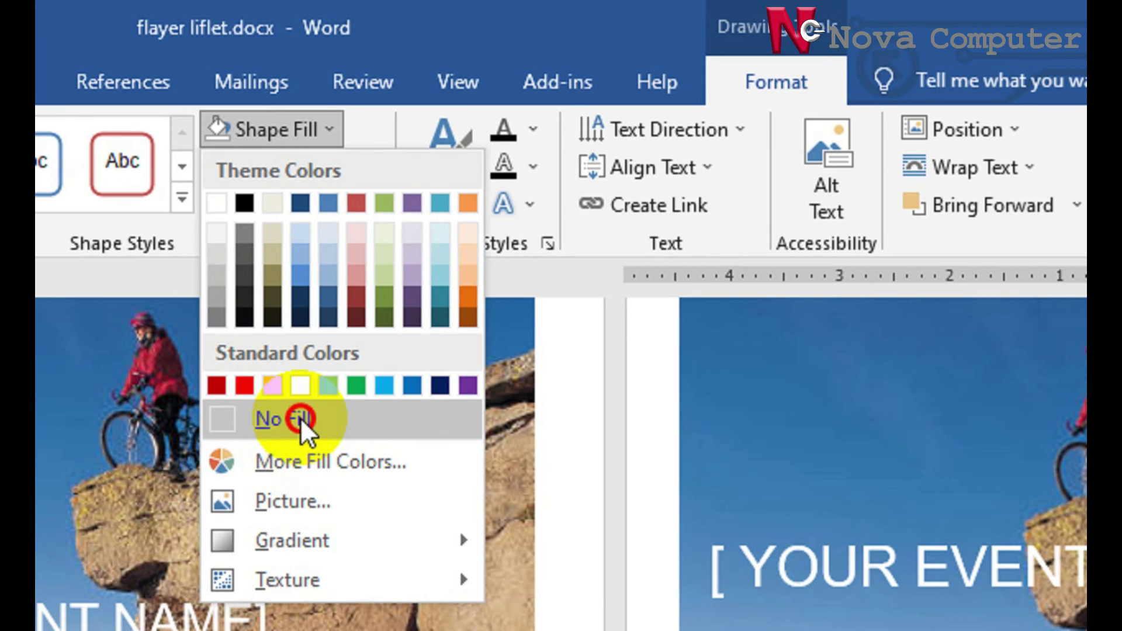
click(256, 419)
click(358, 176)
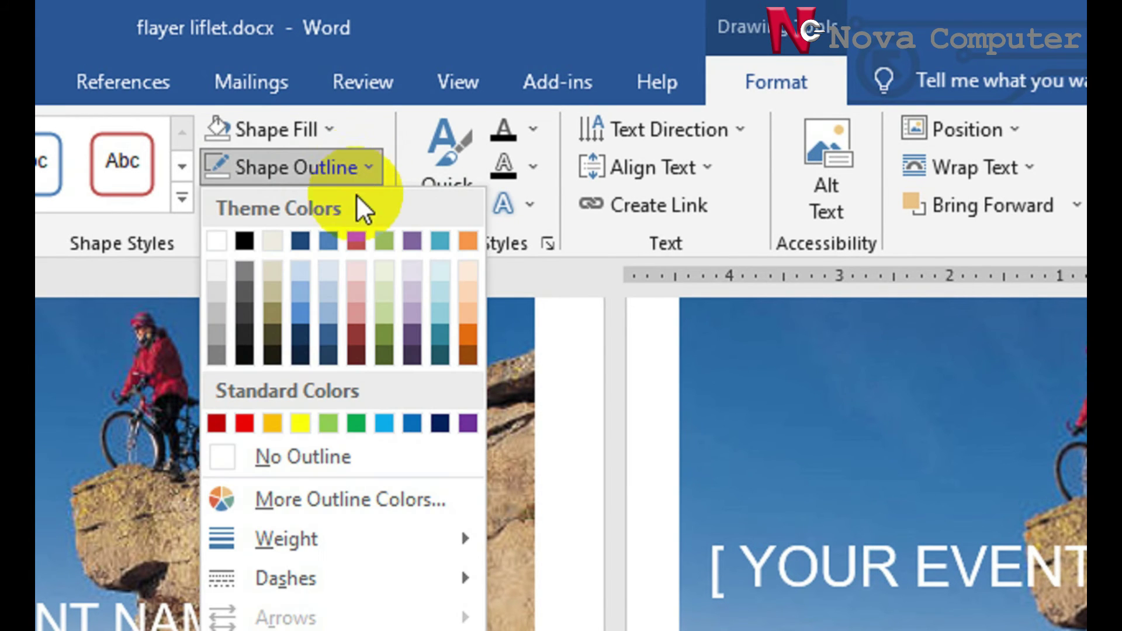
click(313, 419)
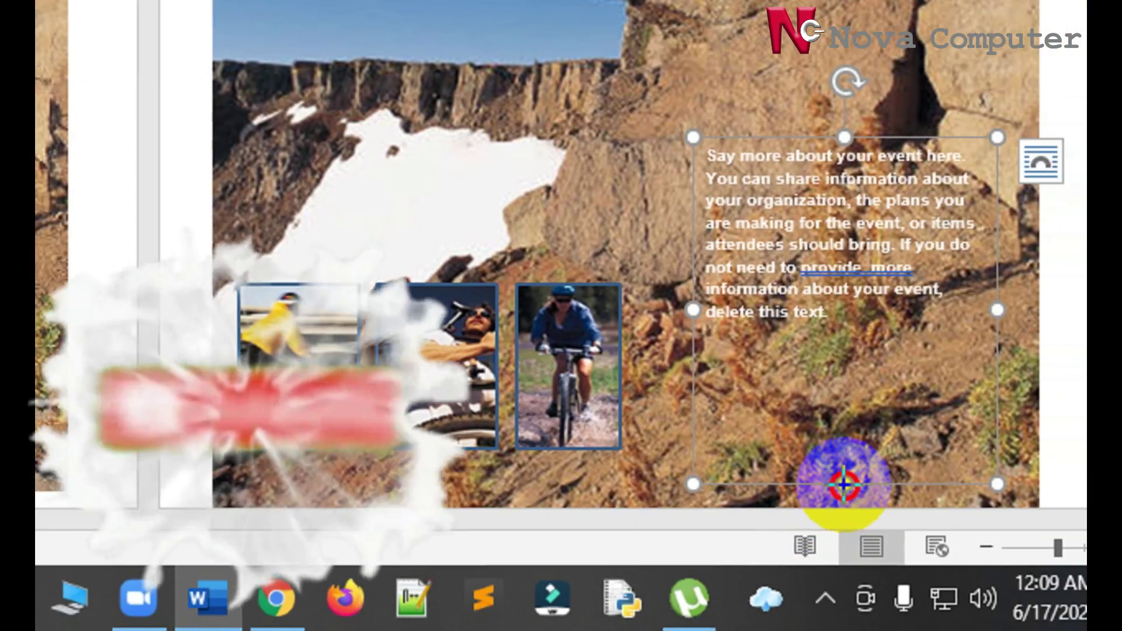
drag(844, 484, 806, 336)
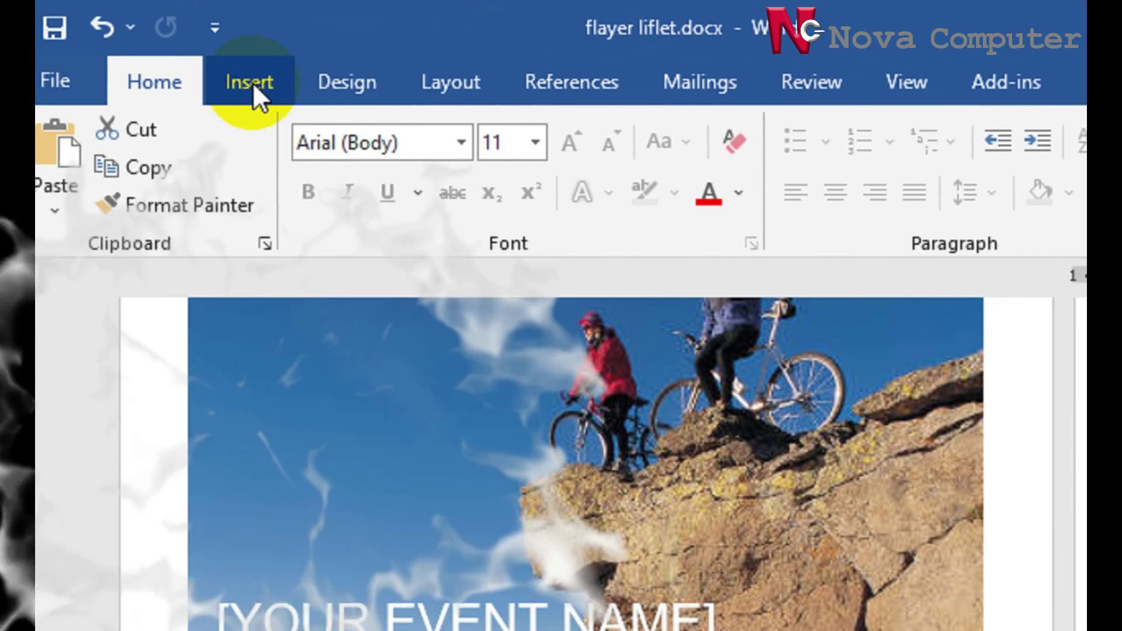
Step: Draw a text box below the event paragraph and enter "ADDRESS INFPRMATION" in it
click(252, 82)
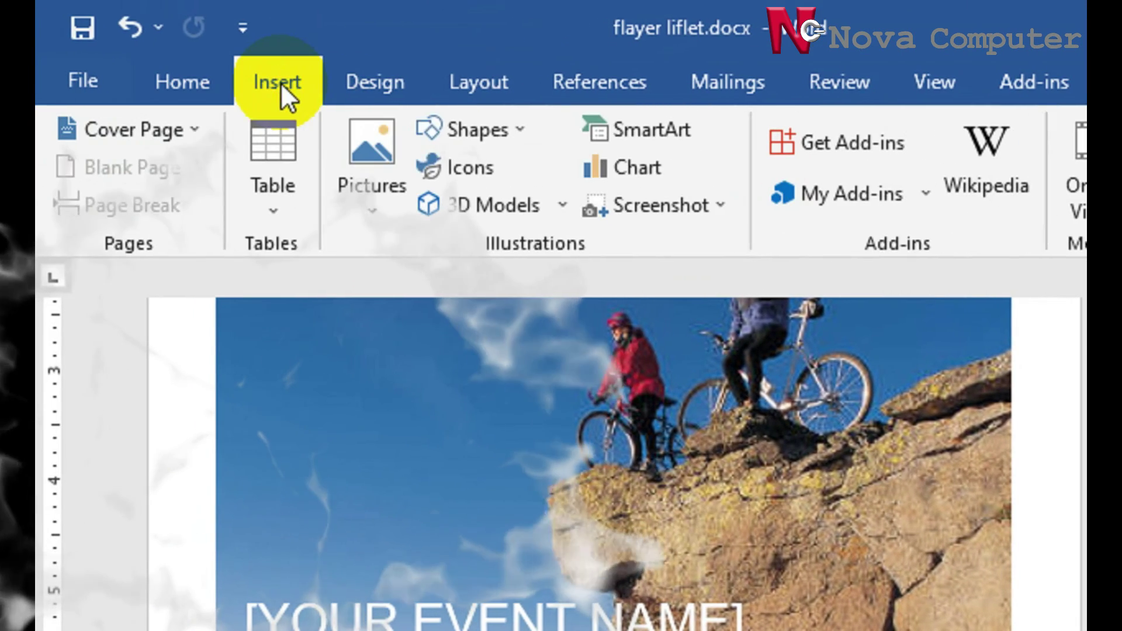
click(458, 131)
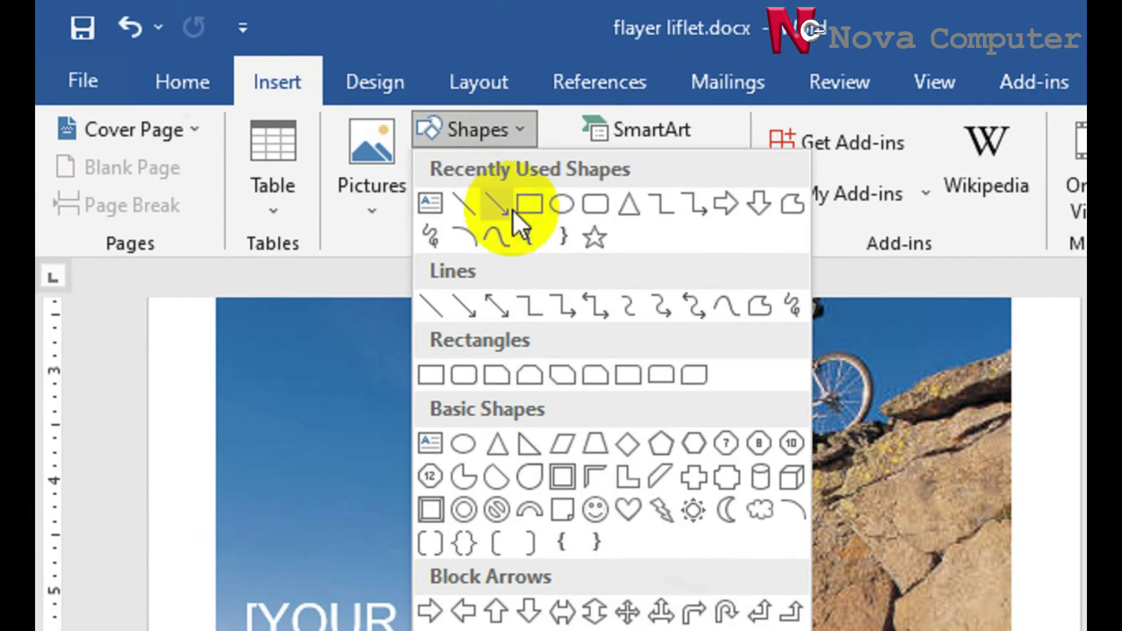
click(435, 204)
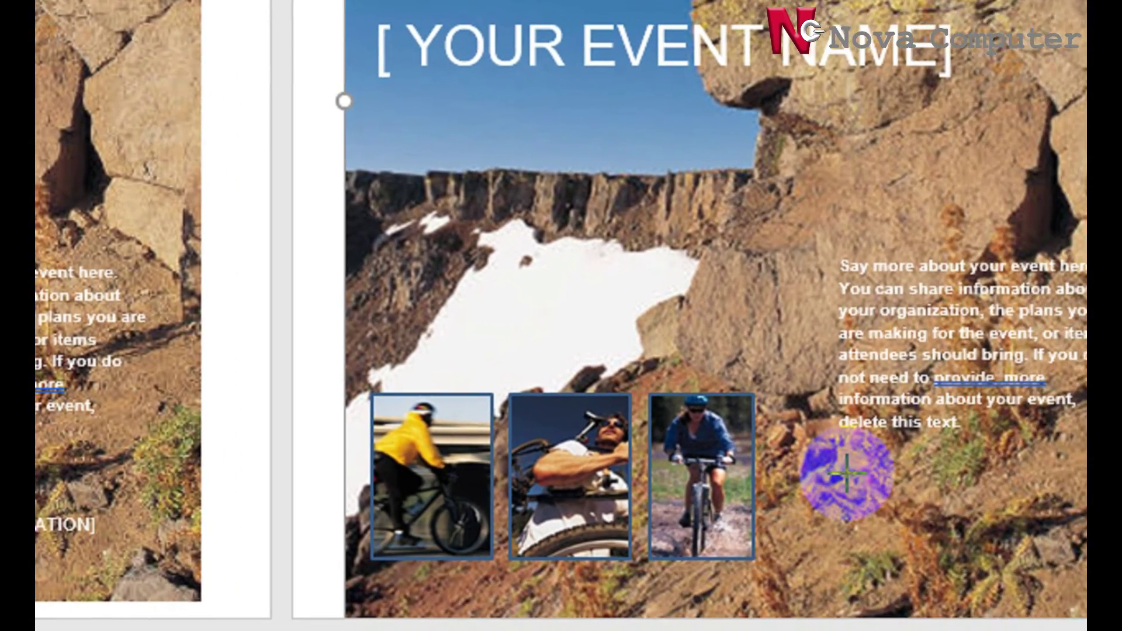
mouse_move(847, 474)
mouse_down()
mouse_move(826, 506)
mouse_move(934, 496)
mouse_move(897, 474)
mouse_up()
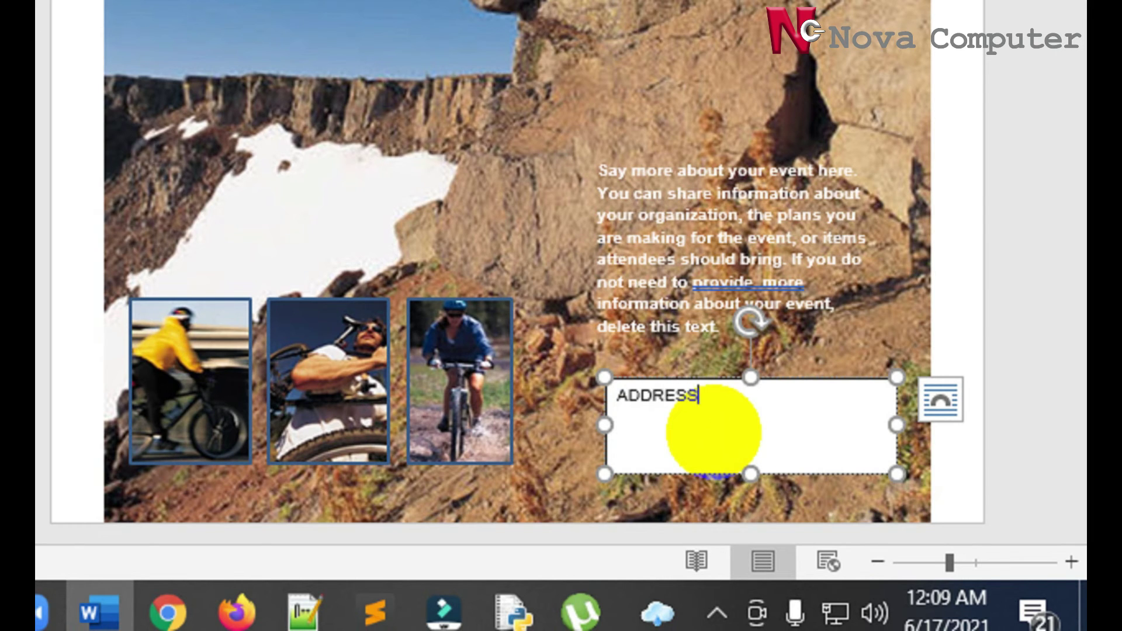
text(ADDRESS INFPRMATION)
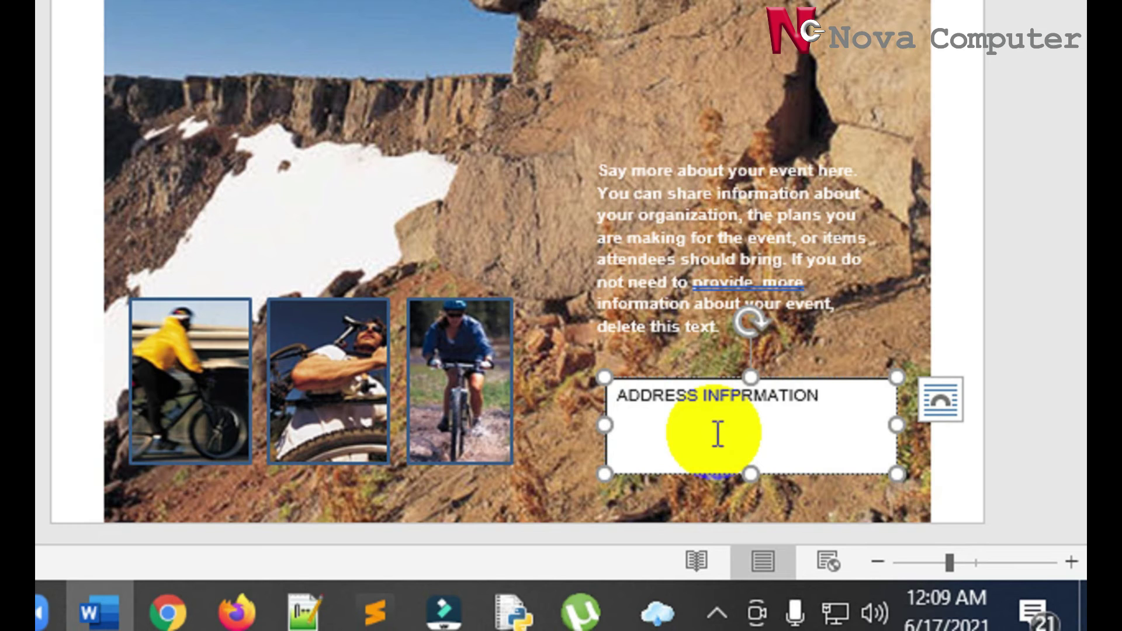
Step: Make the address text bold and set its font size to 14
double_click(703, 402)
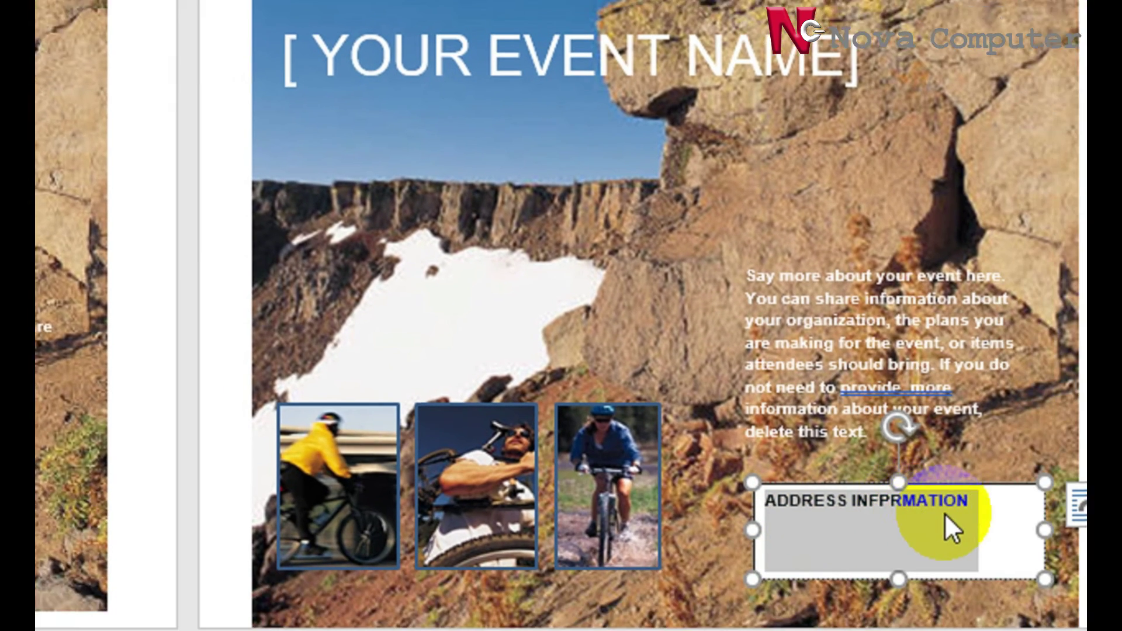
click(793, 410)
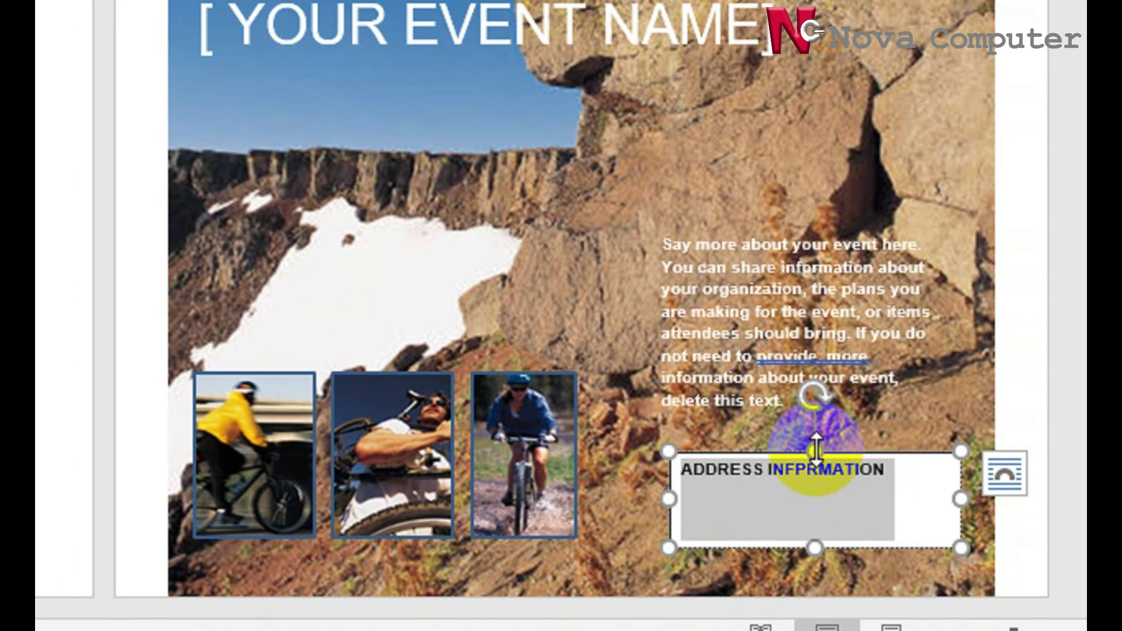
click(761, 469)
triple_click(761, 468)
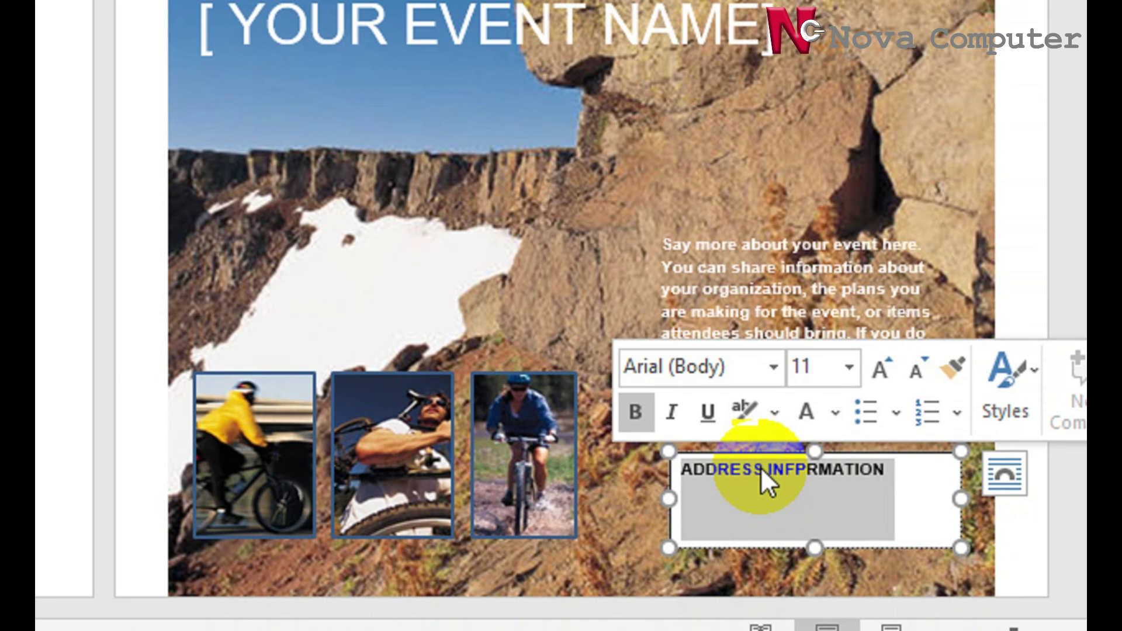
click(850, 366)
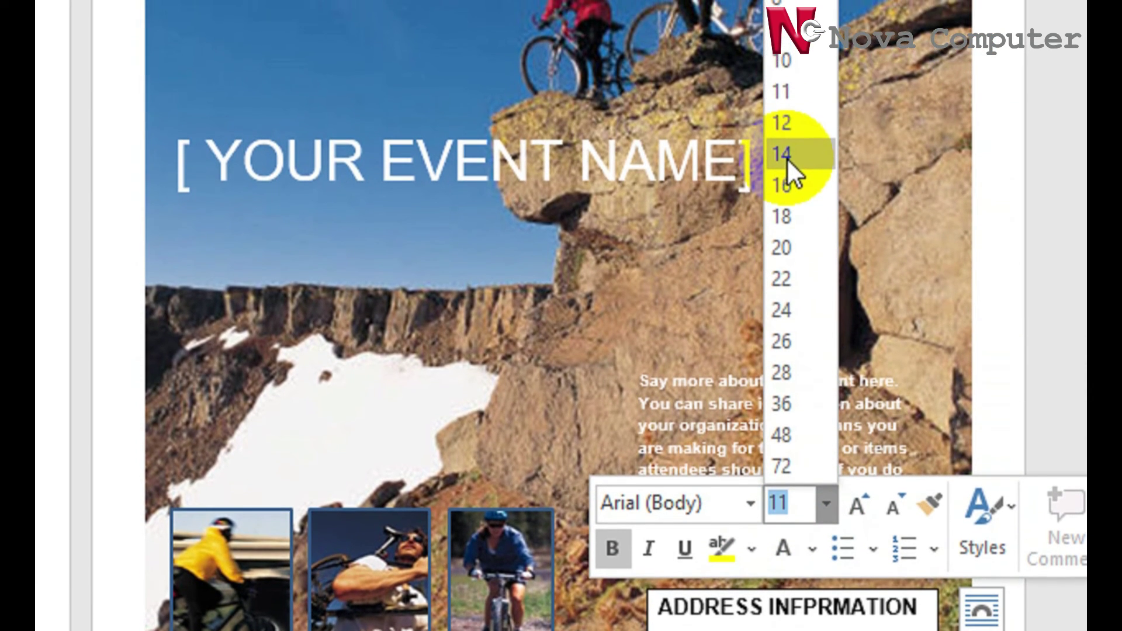
click(783, 40)
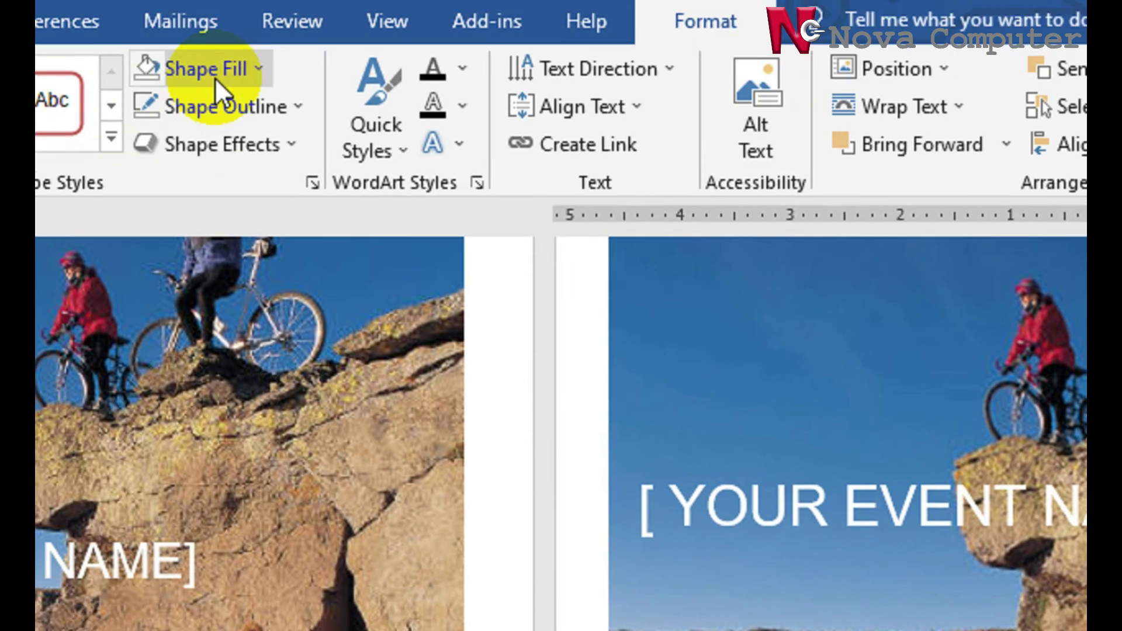
Step: Set the address text box to No Fill and No Outline
click(260, 68)
click(332, 431)
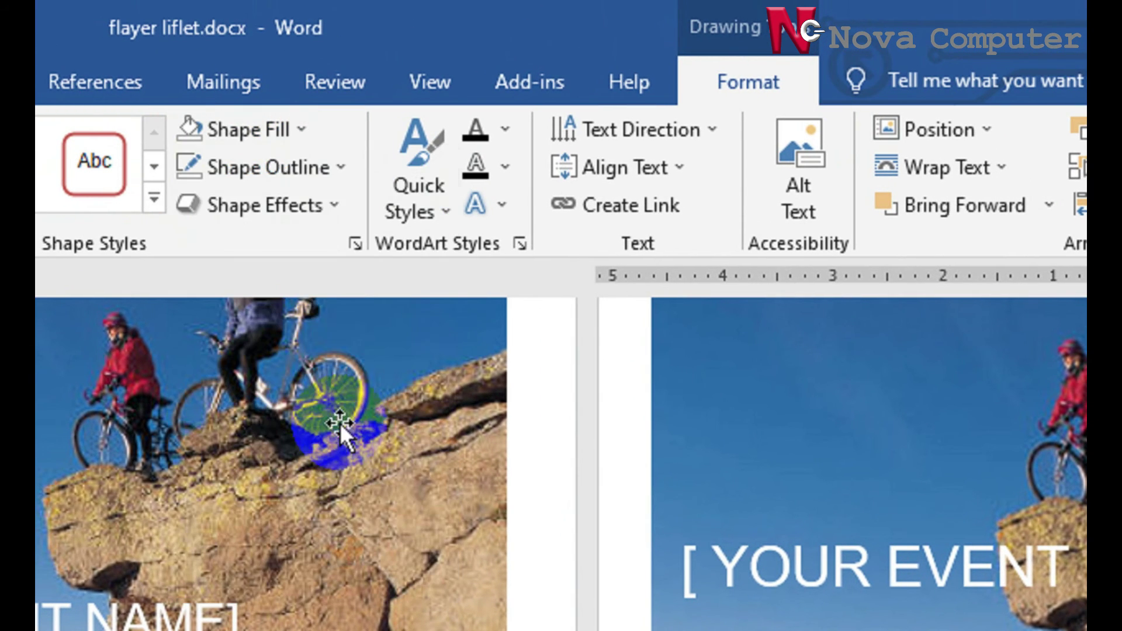
click(337, 167)
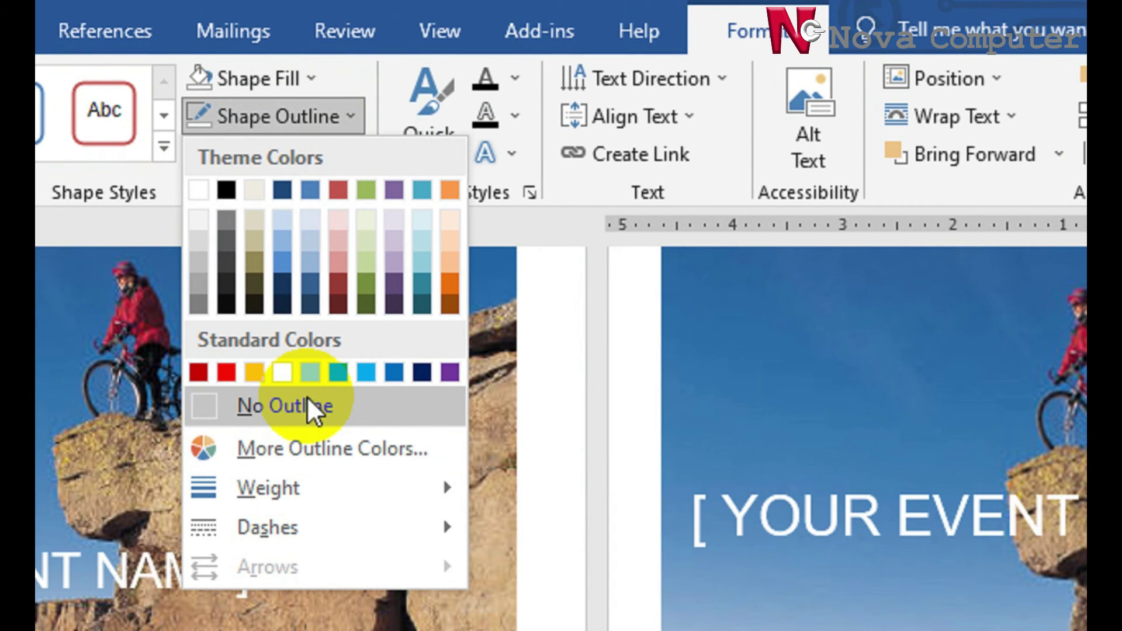
click(306, 406)
Step: Change the font colour of the address text to white
click(880, 492)
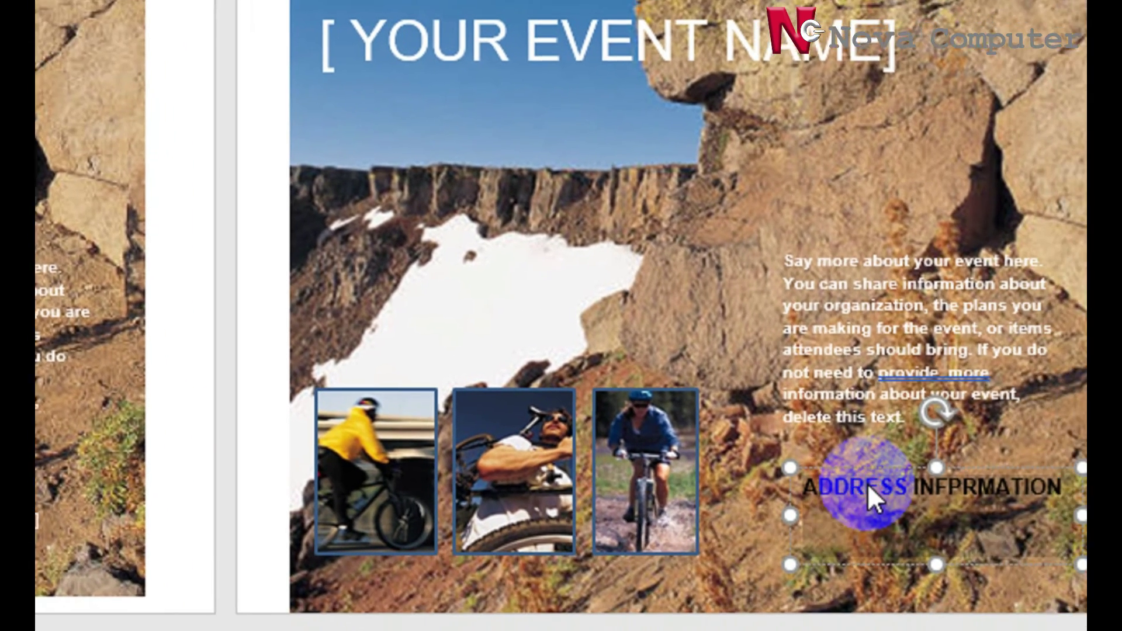
click(881, 491)
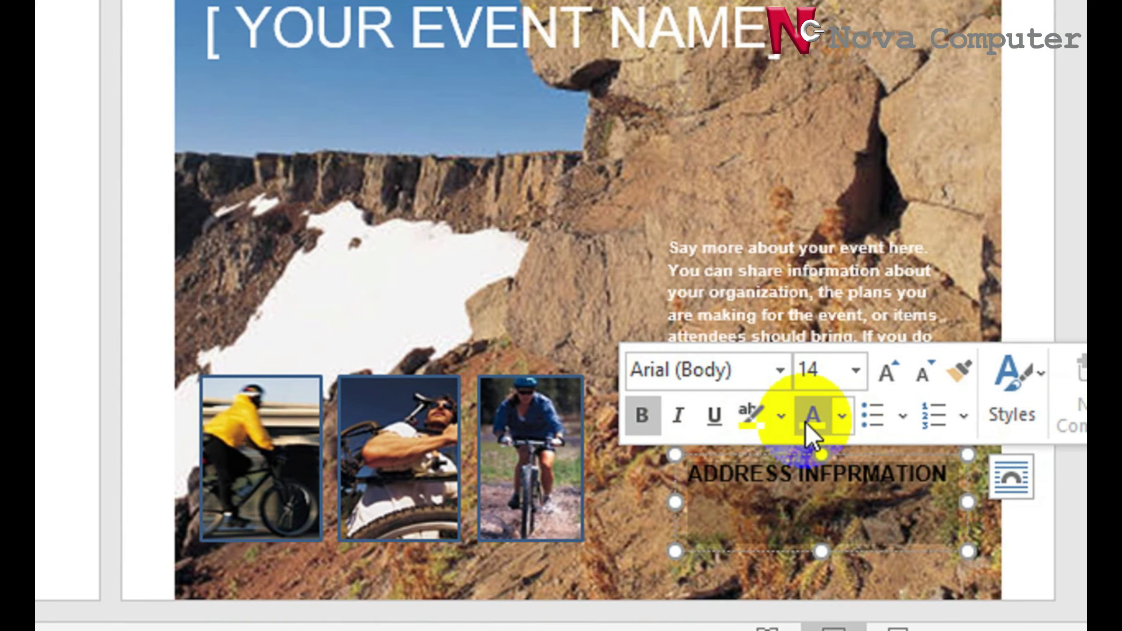
click(805, 421)
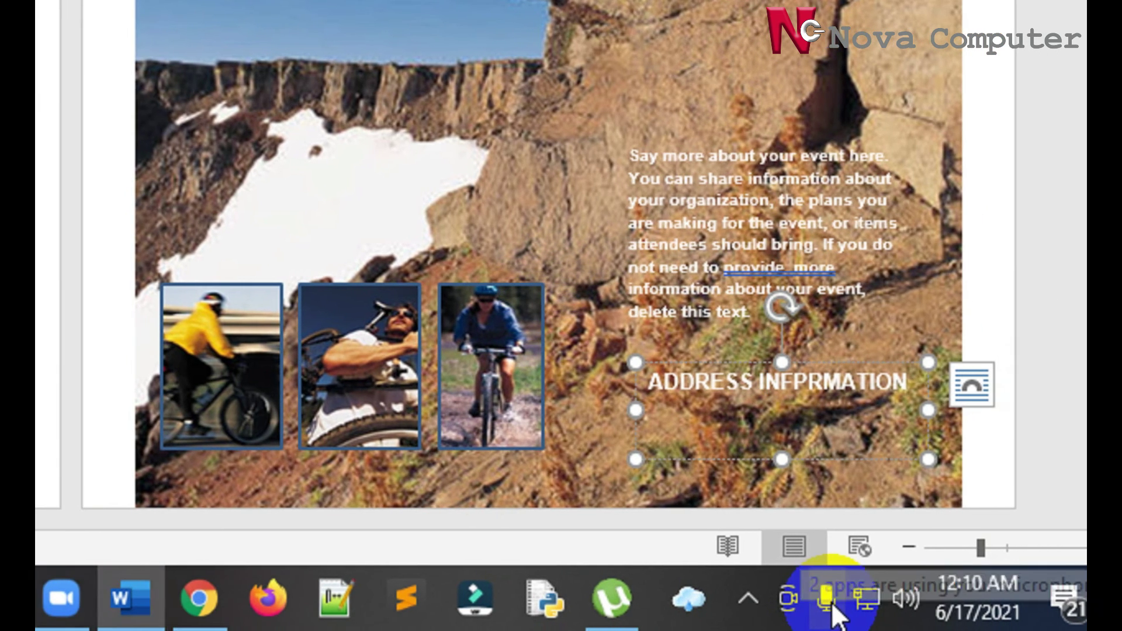
Step: Select the small picture of the cyclist in yellow and bring up its shape formatting options
scroll(498, 398, down, 1)
scroll(498, 398, down, 2)
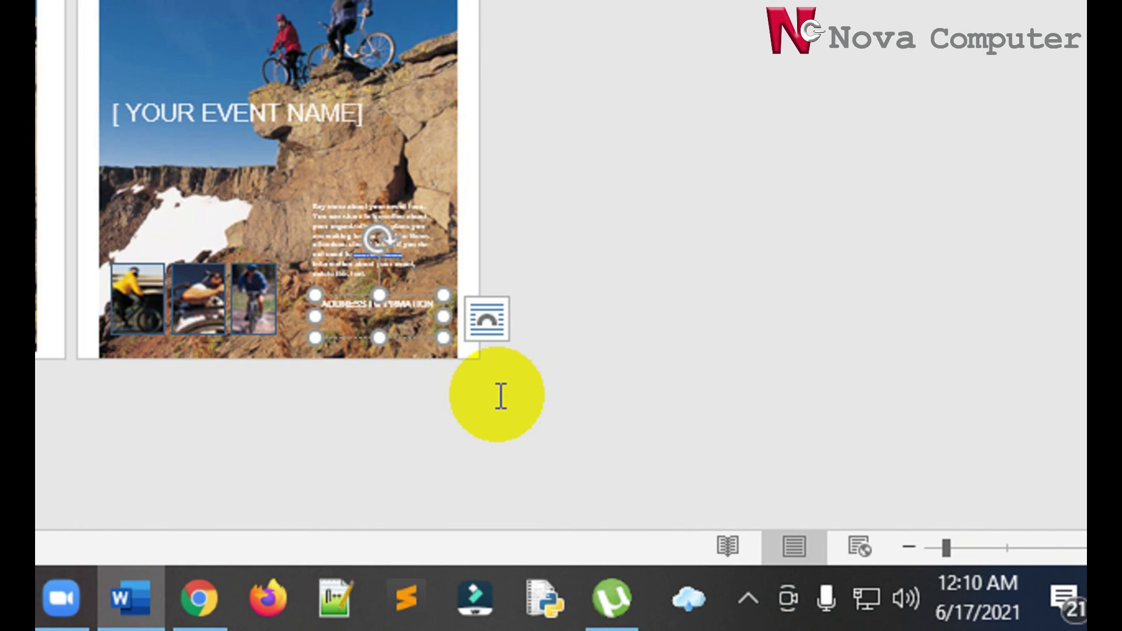
scroll(498, 393, up, 4)
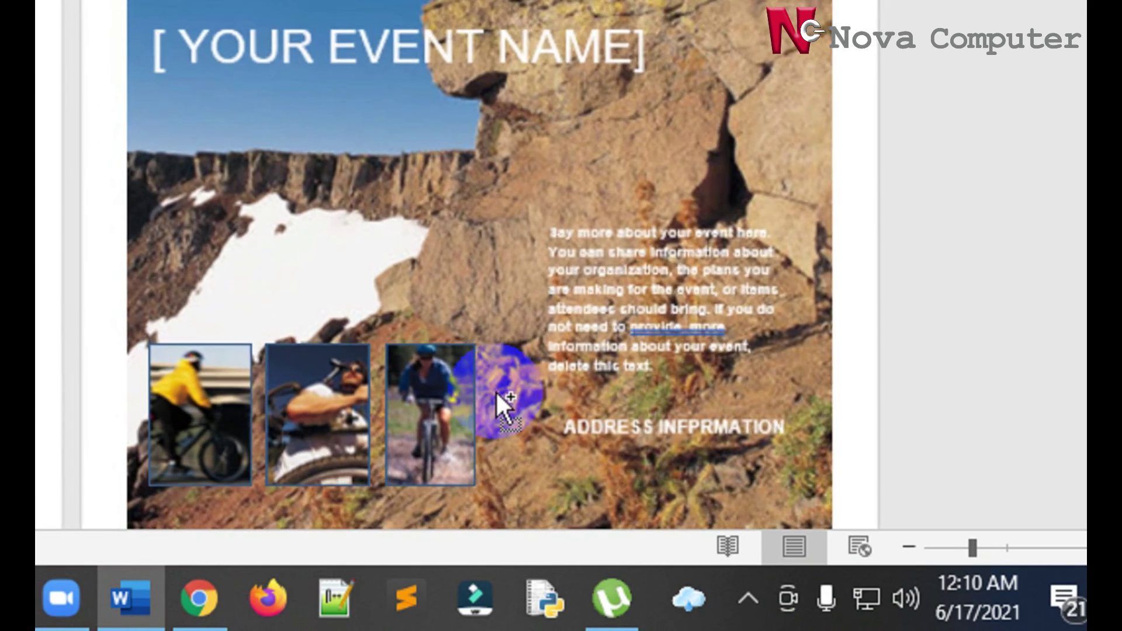
scroll(495, 391, up, 3)
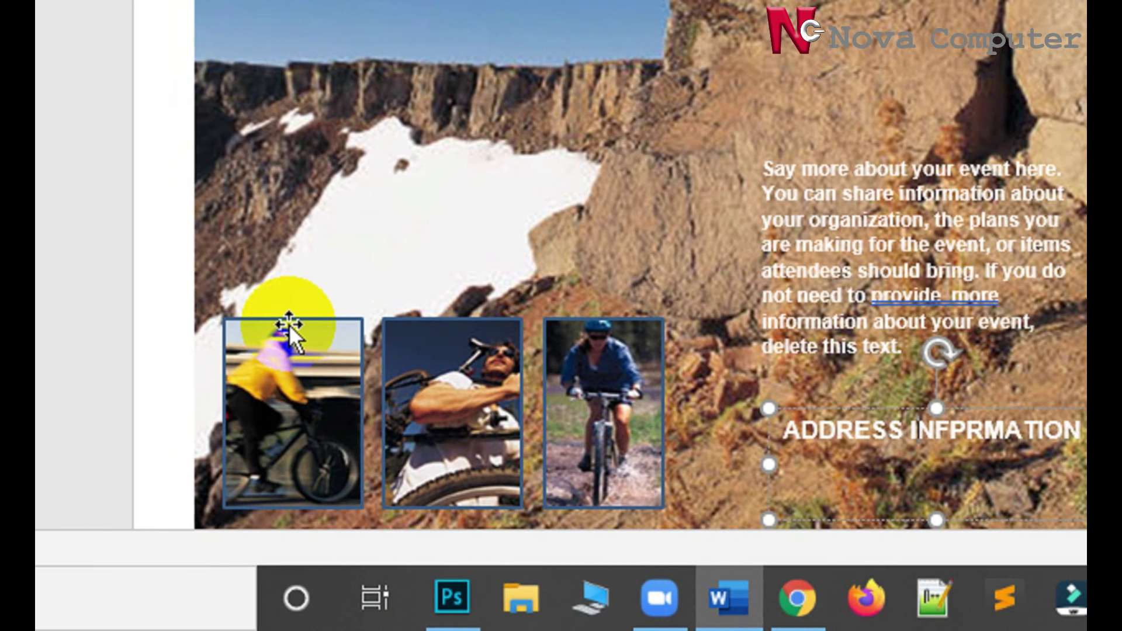
click(298, 325)
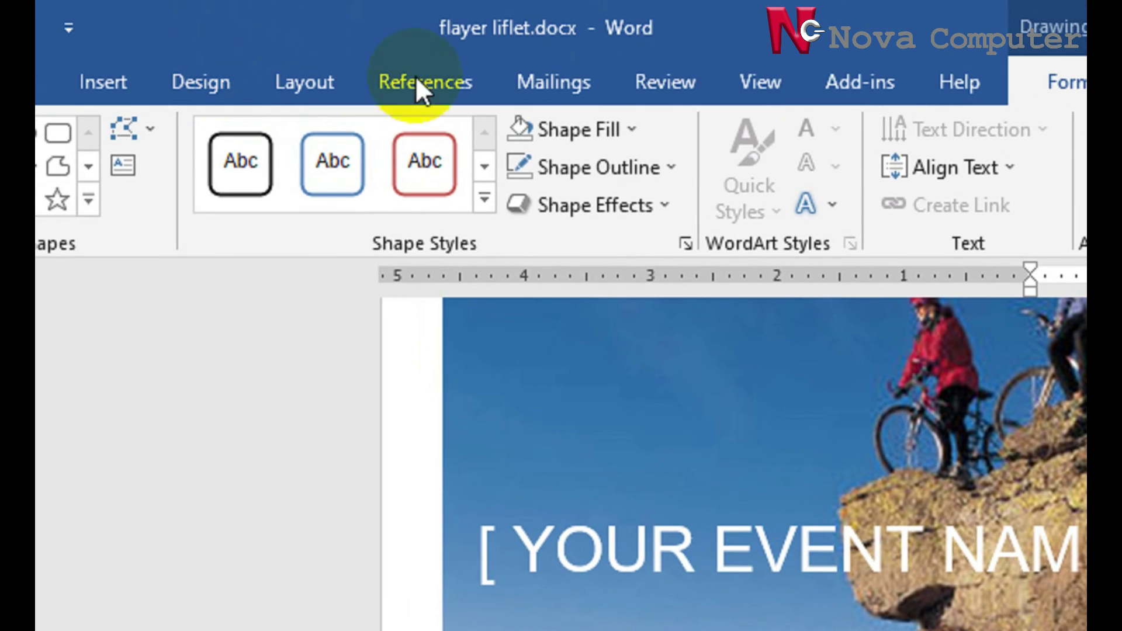
click(914, 81)
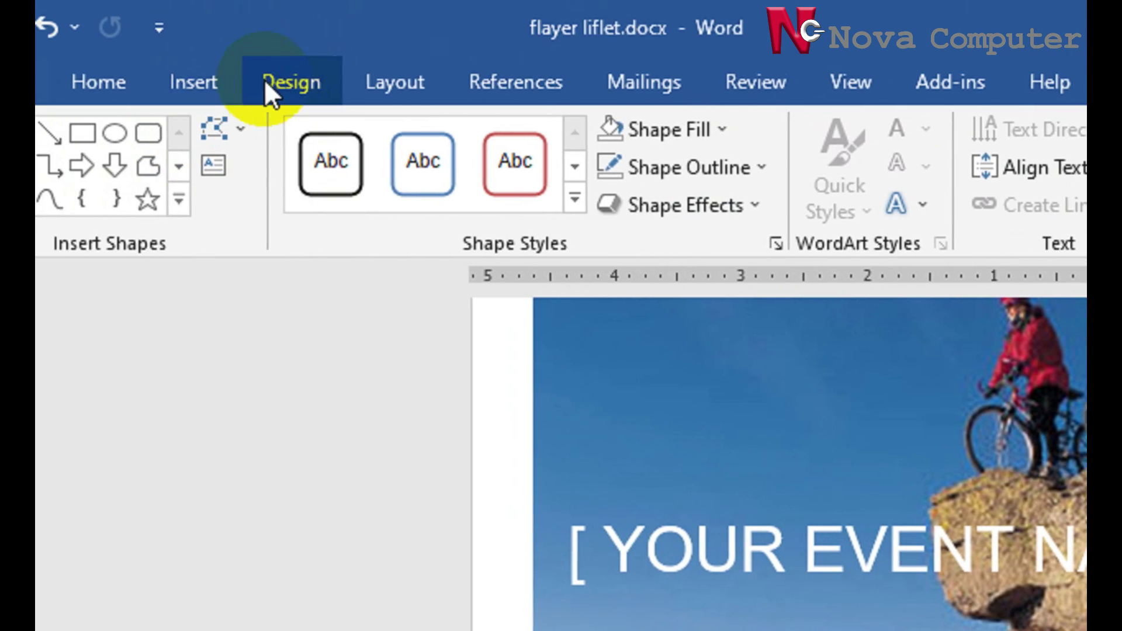